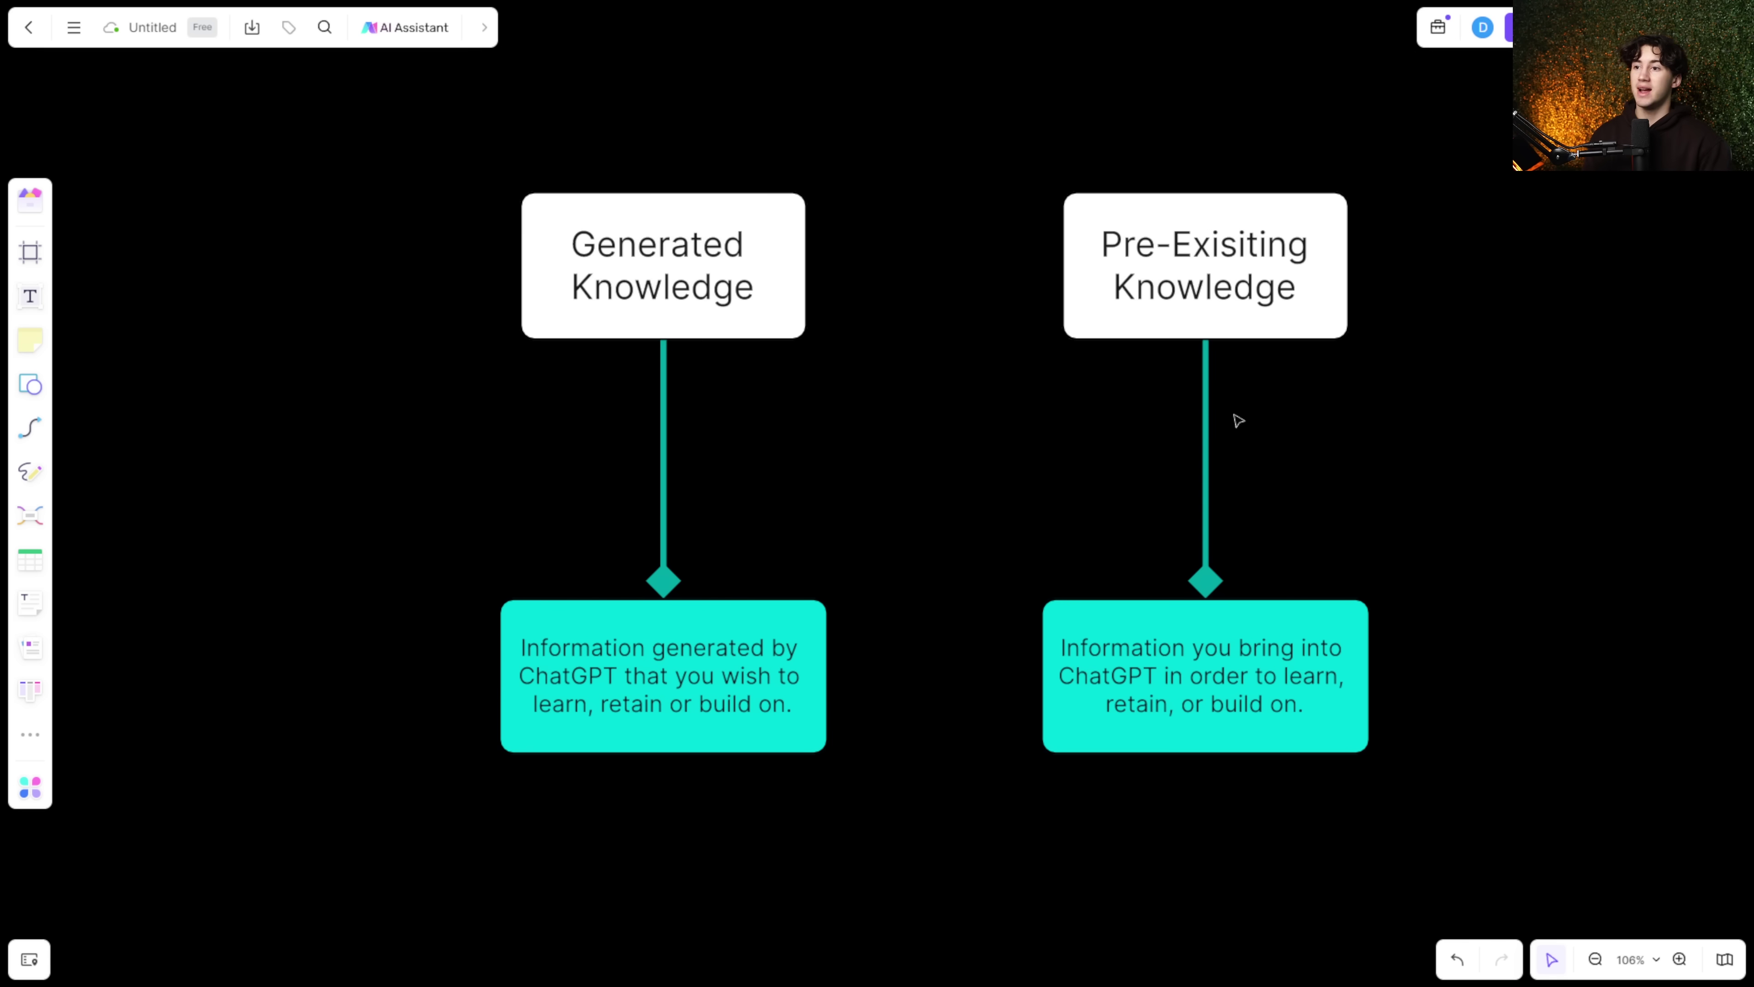
Step: Shift the Pre-Exisiting Knowledge box slightly up-left along the alignment guides, then deselect it
mouse_move(1208, 283)
left_mouse_down()
mouse_move(1141, 268)
mouse_move(1202, 274)
left_mouse_up()
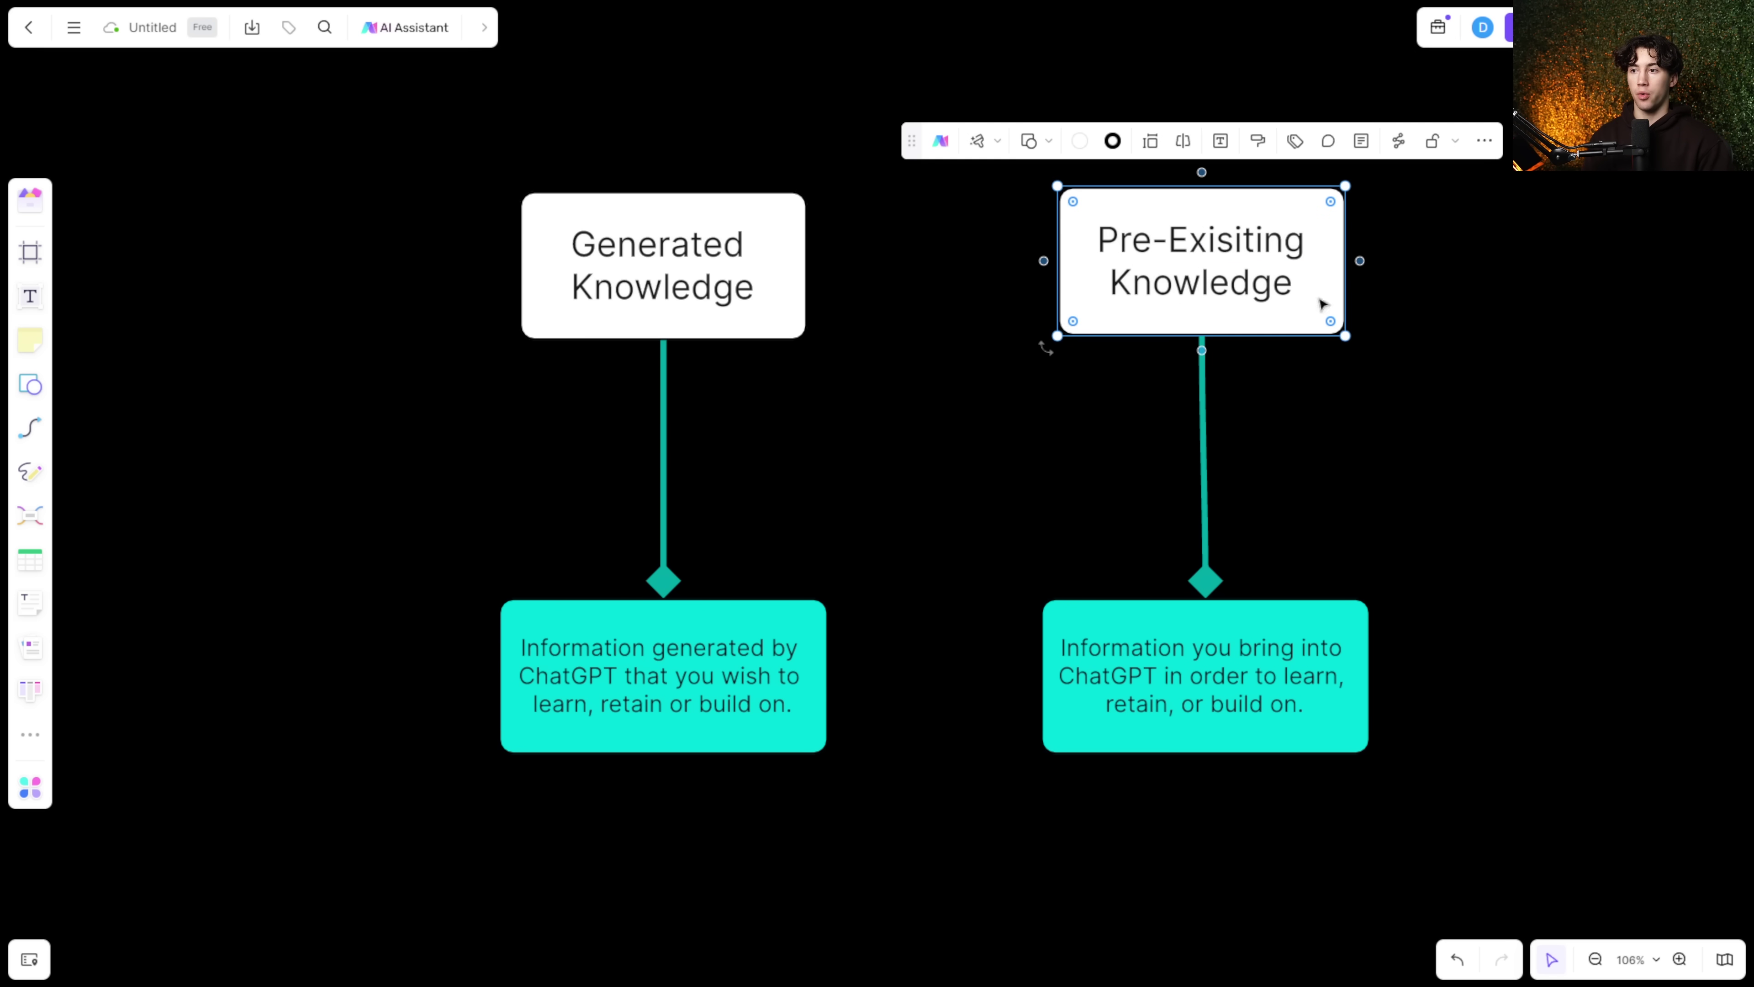
left_click(1443, 332)
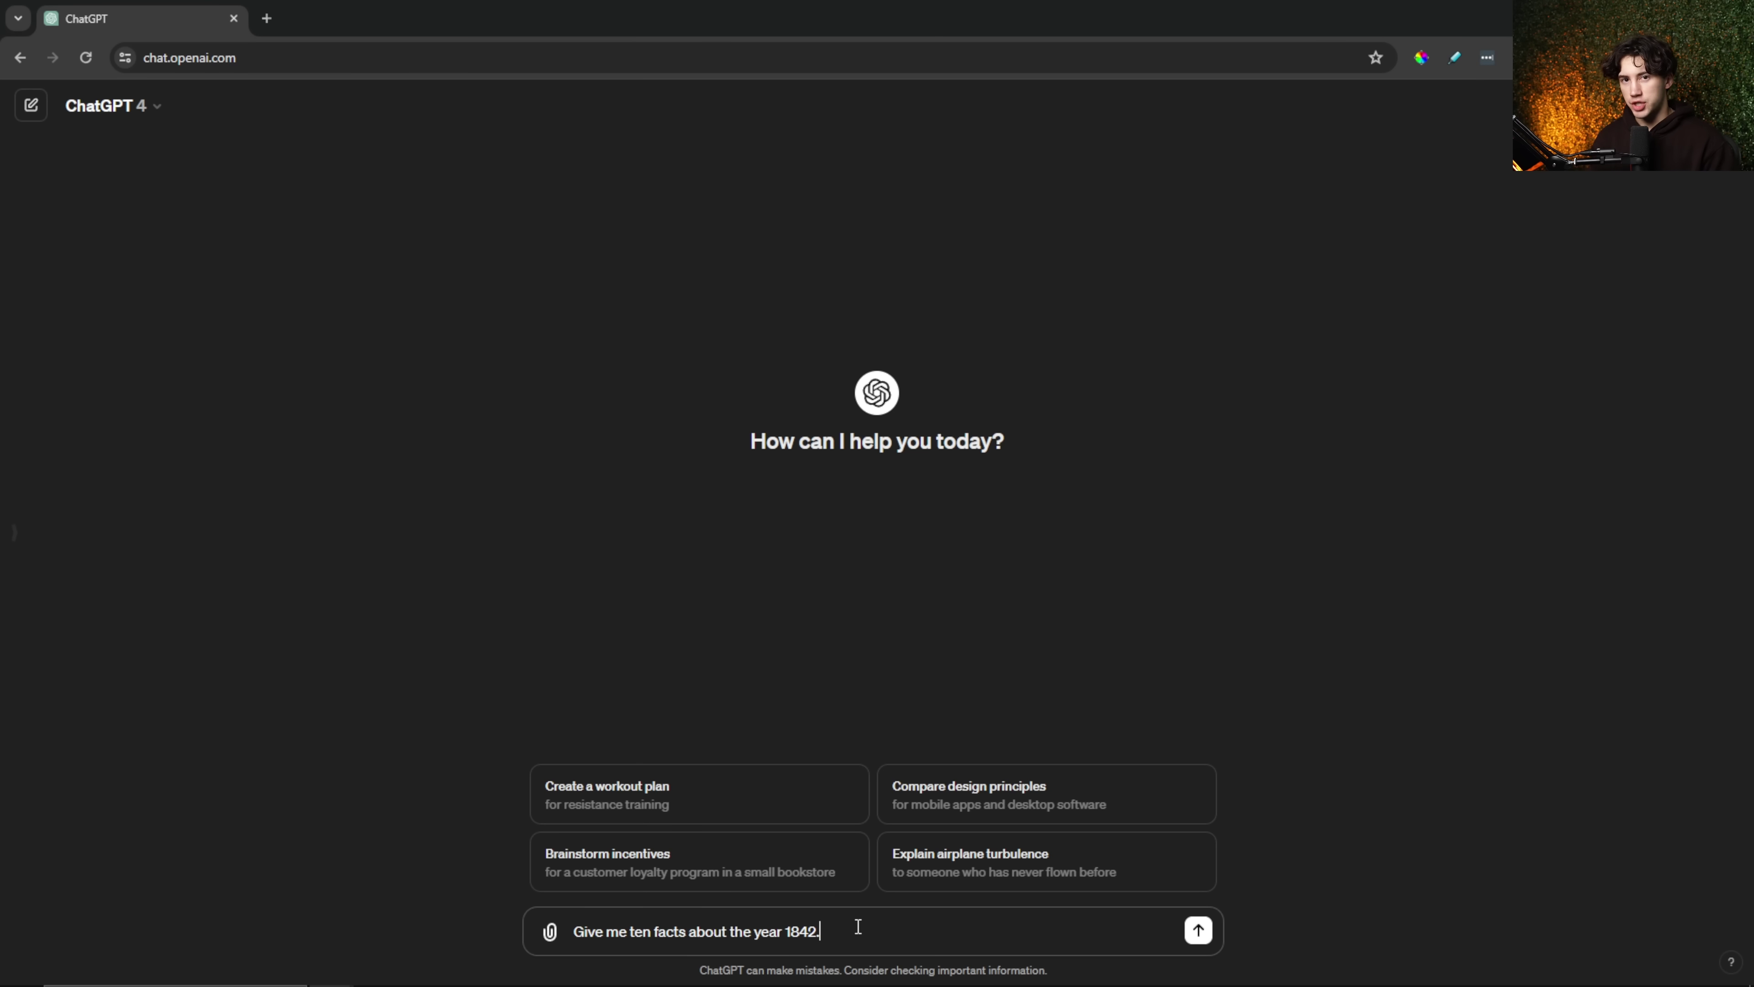
Step: Send 'Give me ten facts about the year 1842.' and scroll through the answer
left_click_drag(574, 932, 803, 891)
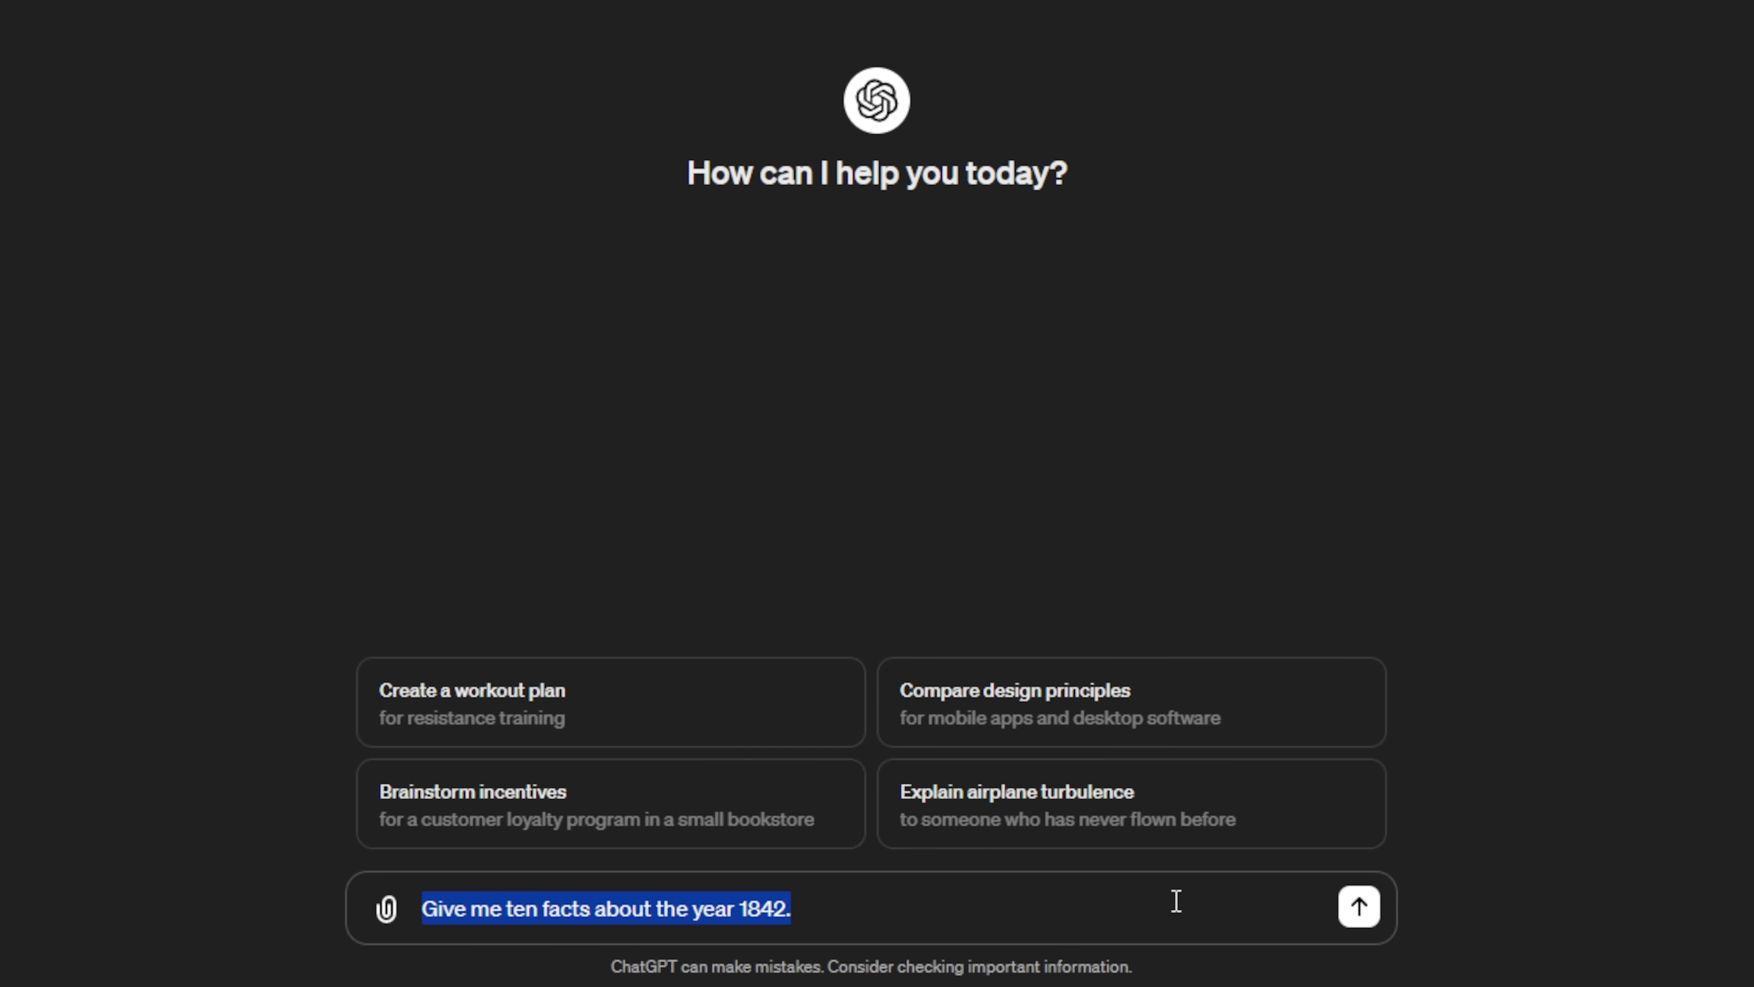
left_click(1359, 906)
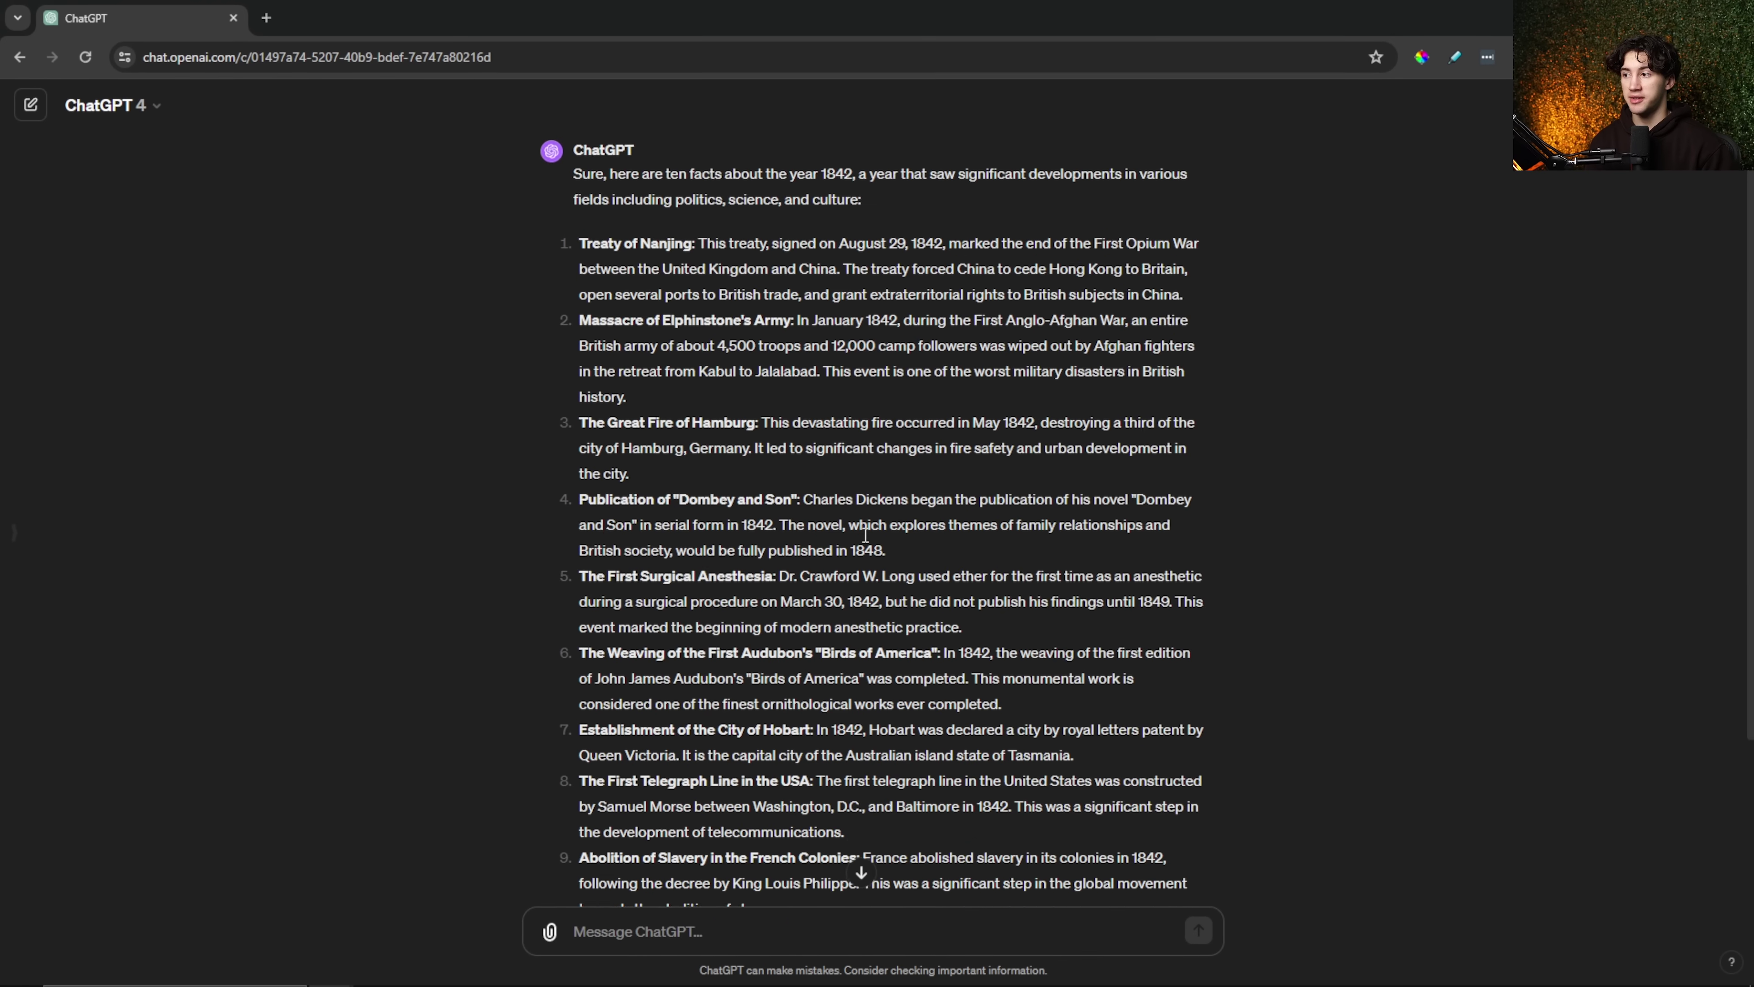
scroll(865, 536, "down", 1)
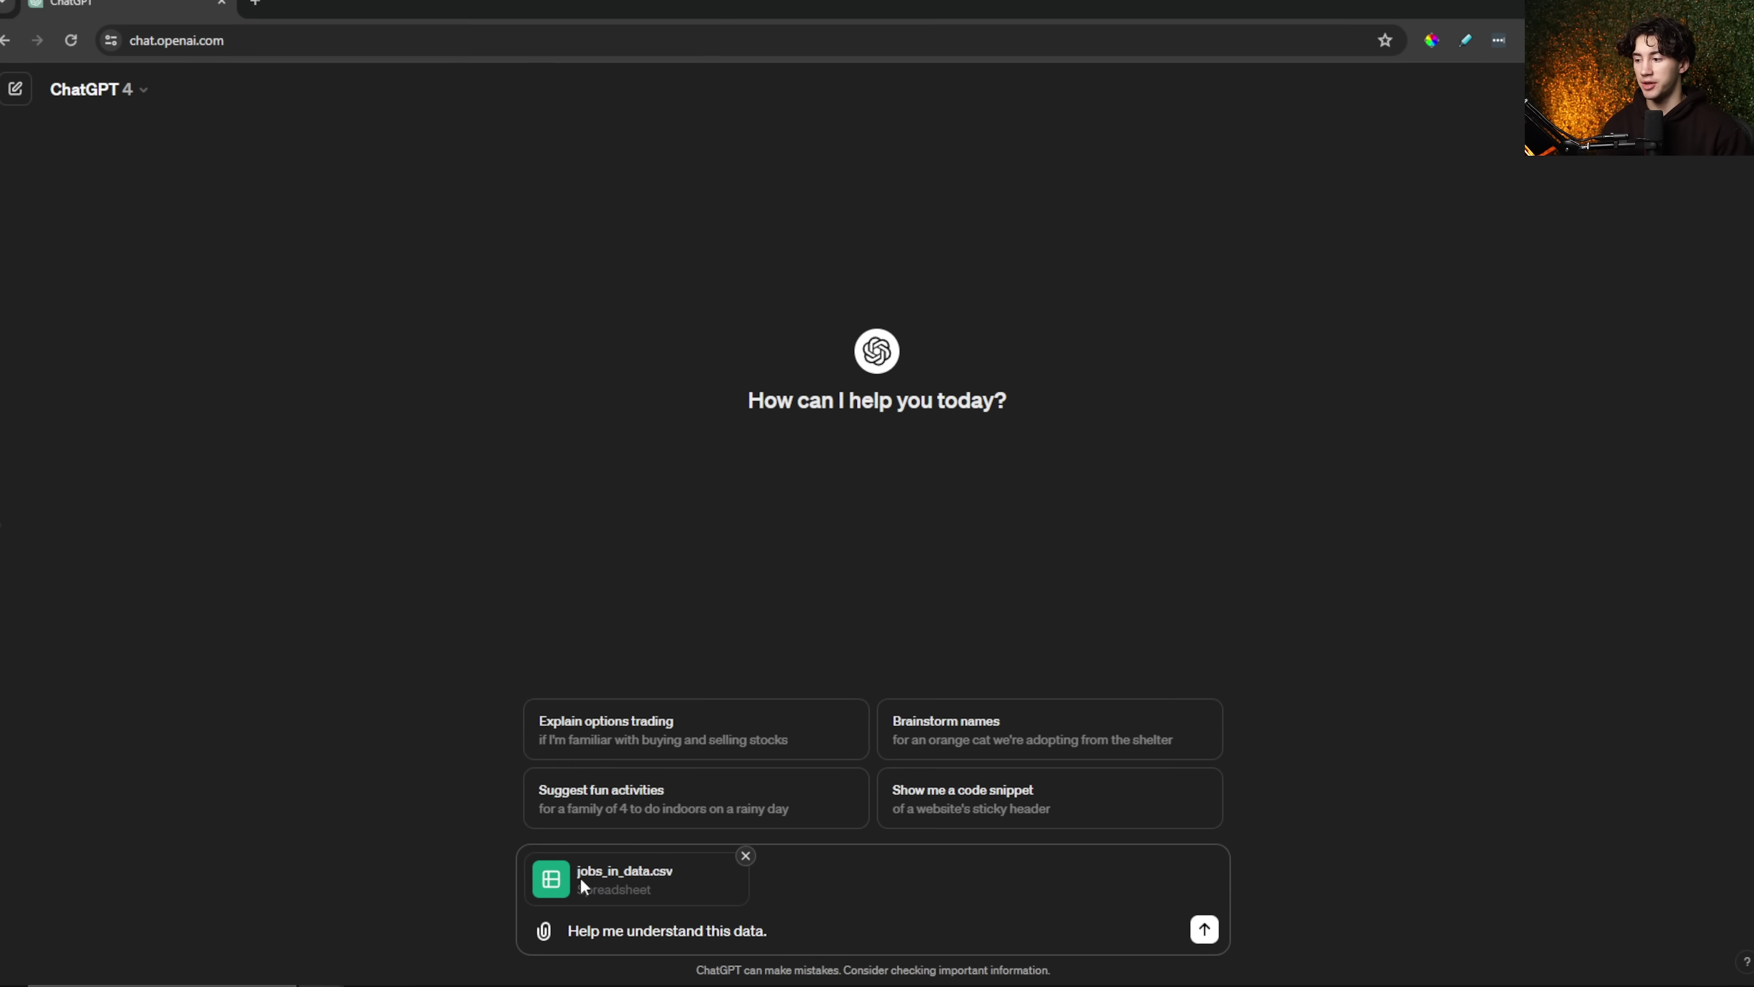
Step: Send 'Help me understand this data.' with jobs_in_data.csv attached, then highlight the returned column list
left_click_drag(581, 877, 684, 878)
left_click(599, 891)
left_click_drag(466, 850, 560, 857)
left_click(906, 847)
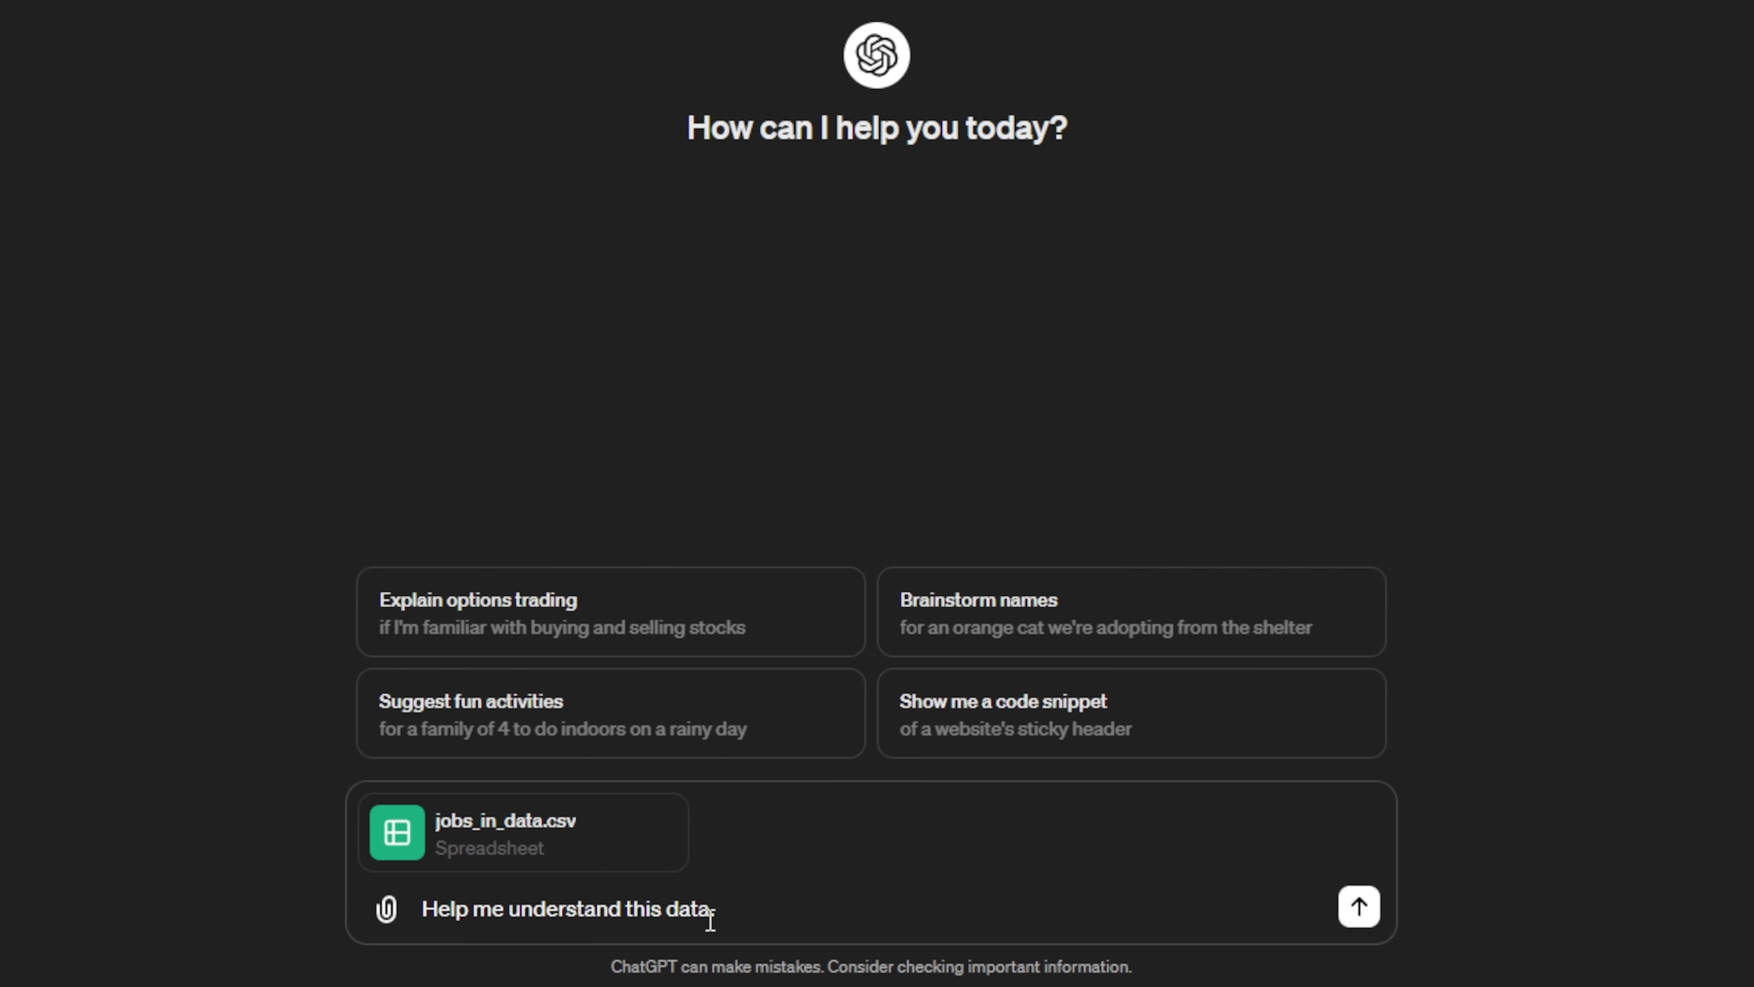
left_click_drag(729, 913, 423, 908)
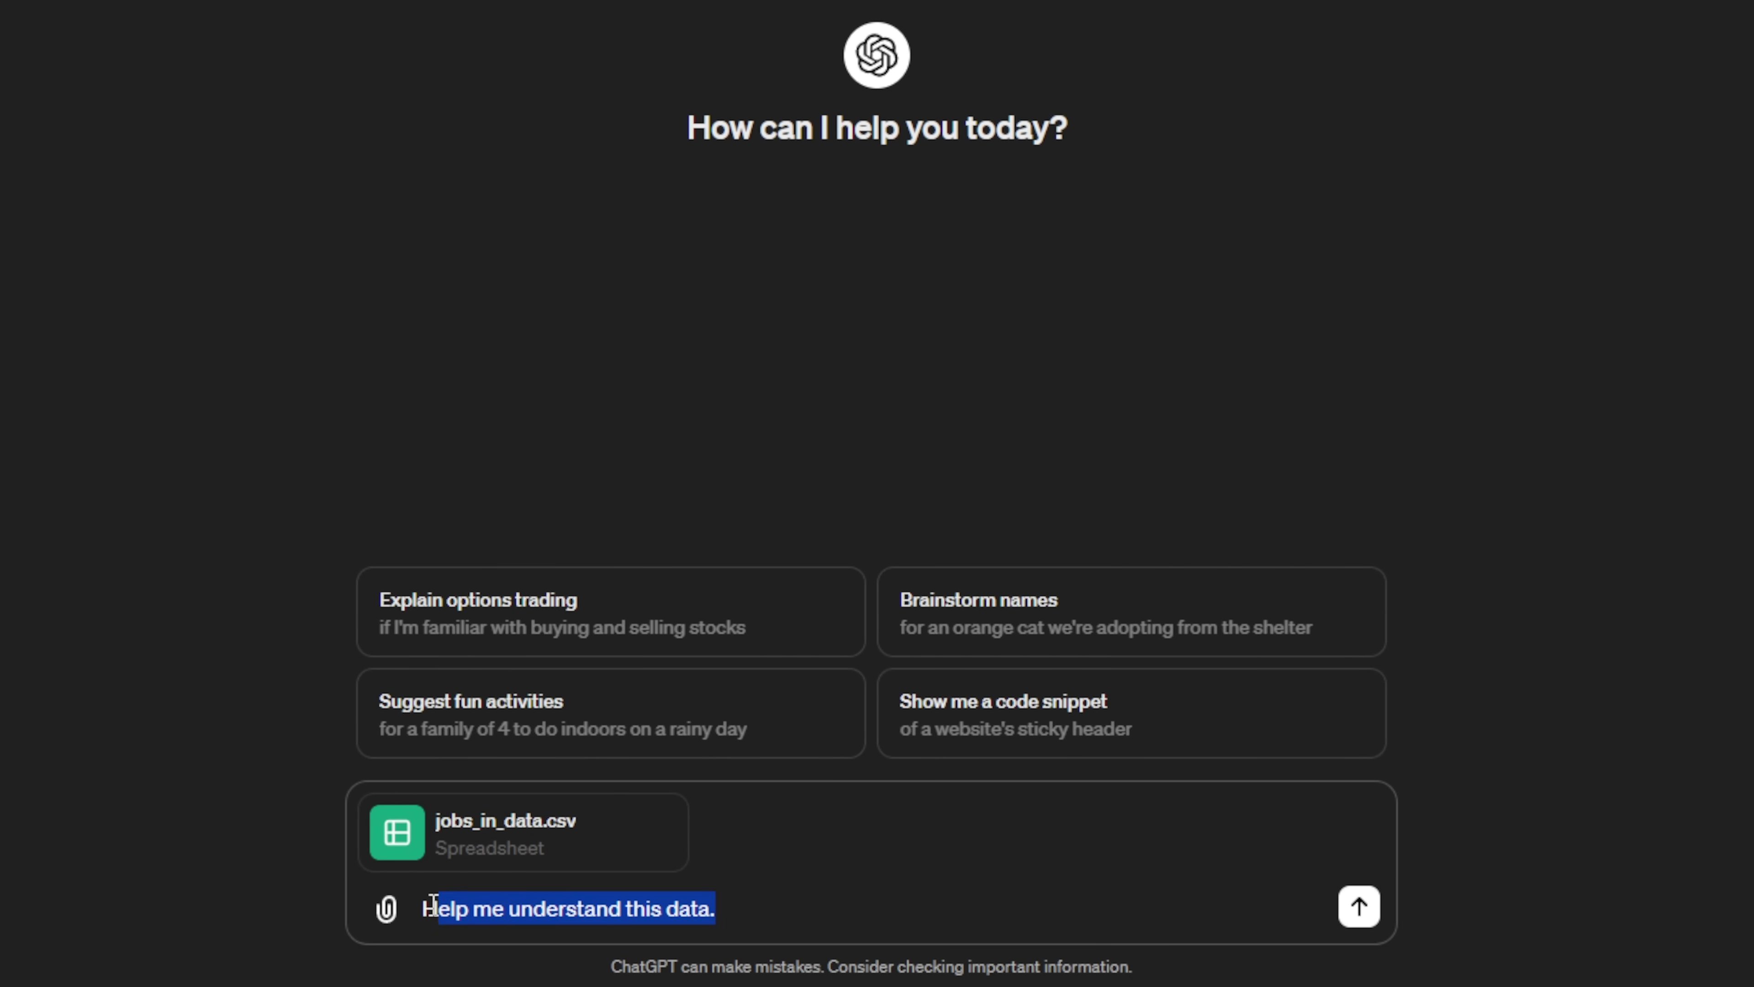
left_click(763, 900)
left_click(1359, 907)
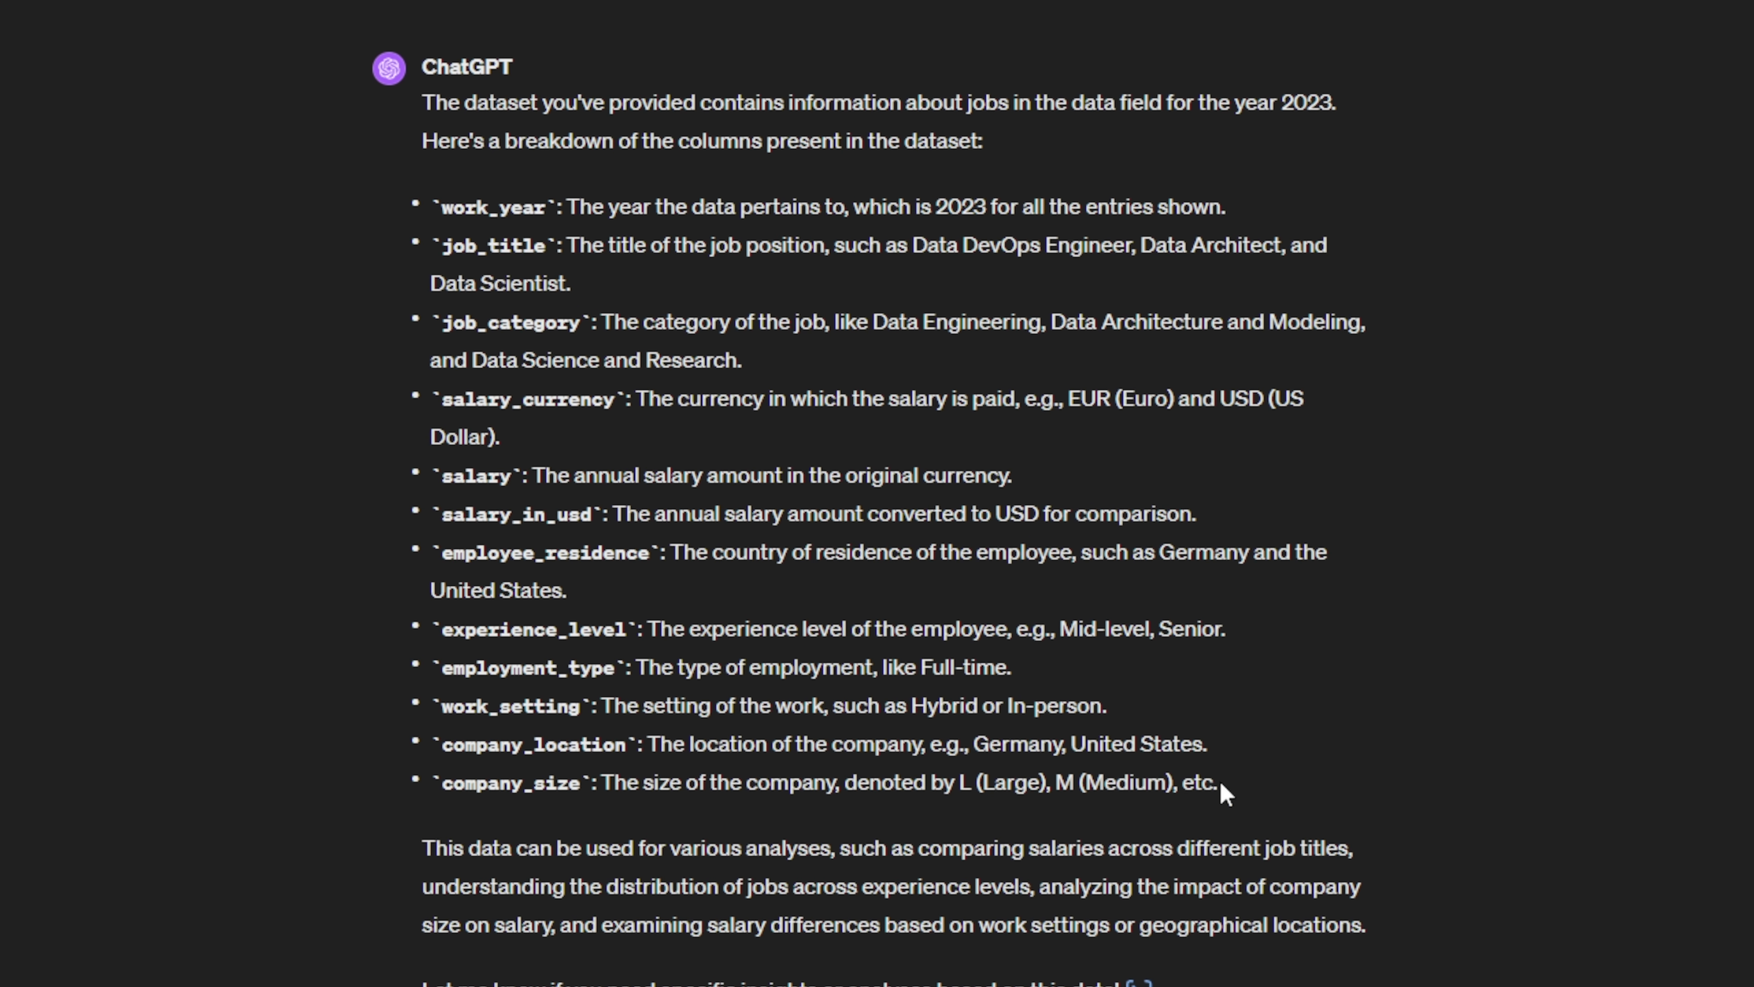
left_click_drag(1219, 783, 445, 192)
left_click(1231, 384)
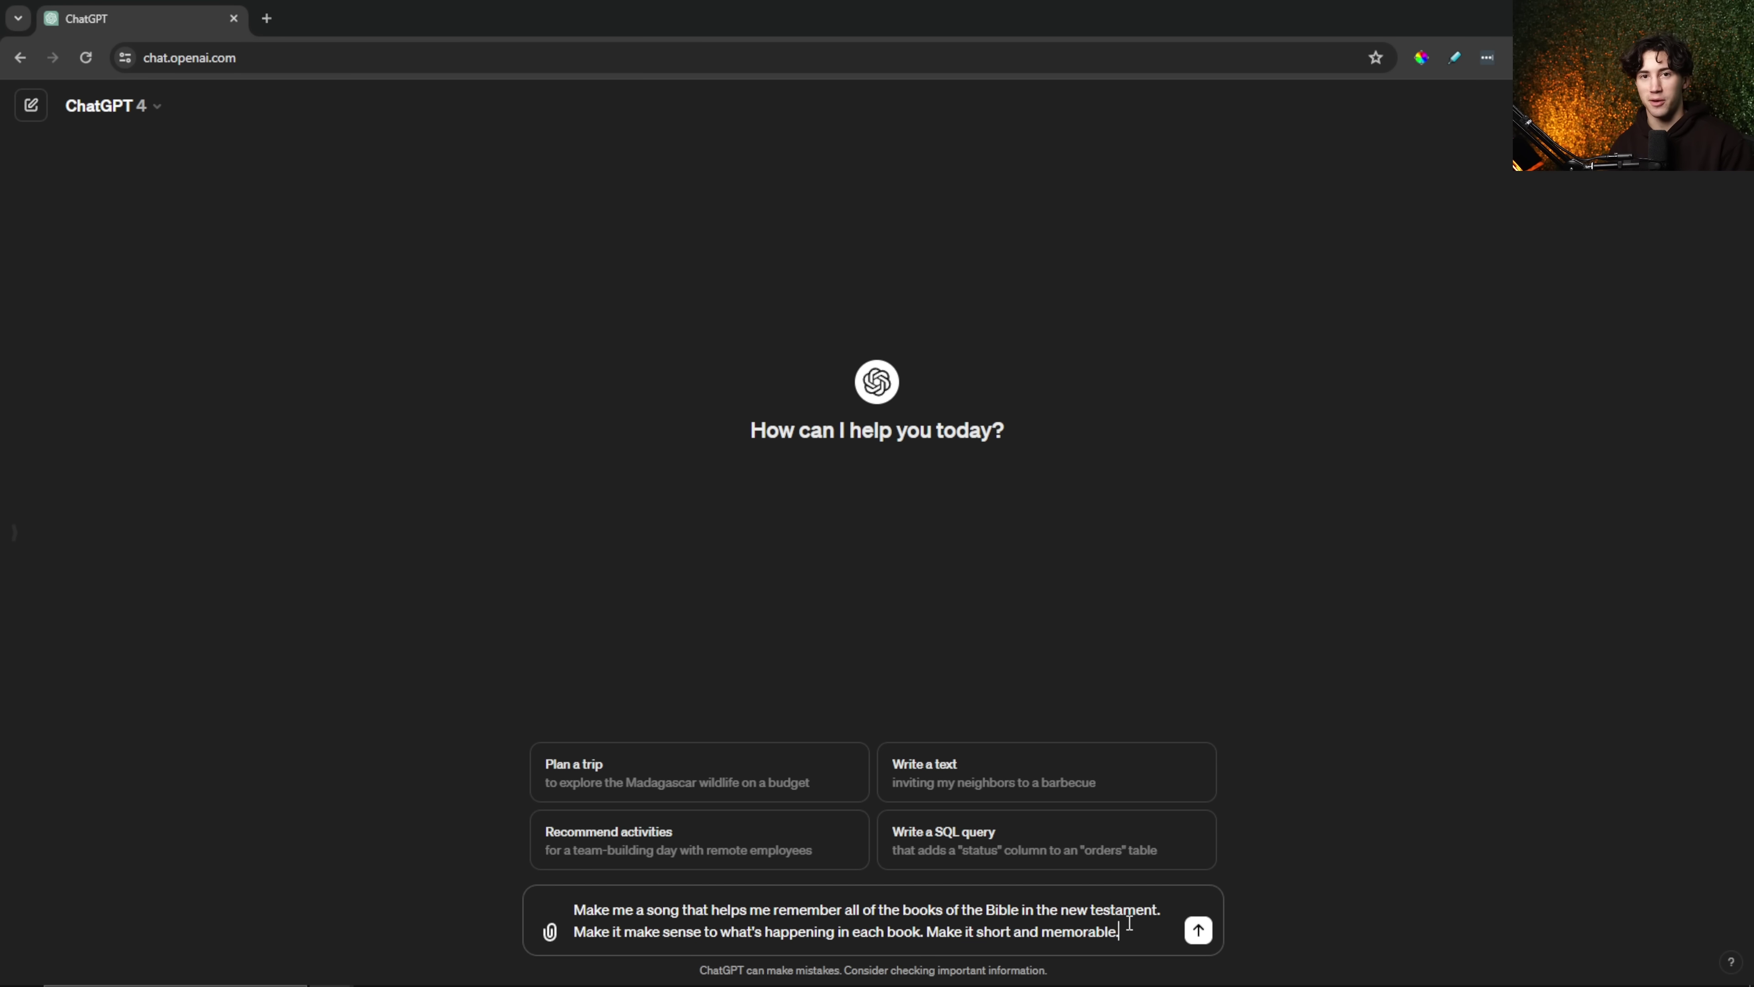
Step: Send the New Testament books song request and scroll through the generated song
left_click(576, 910)
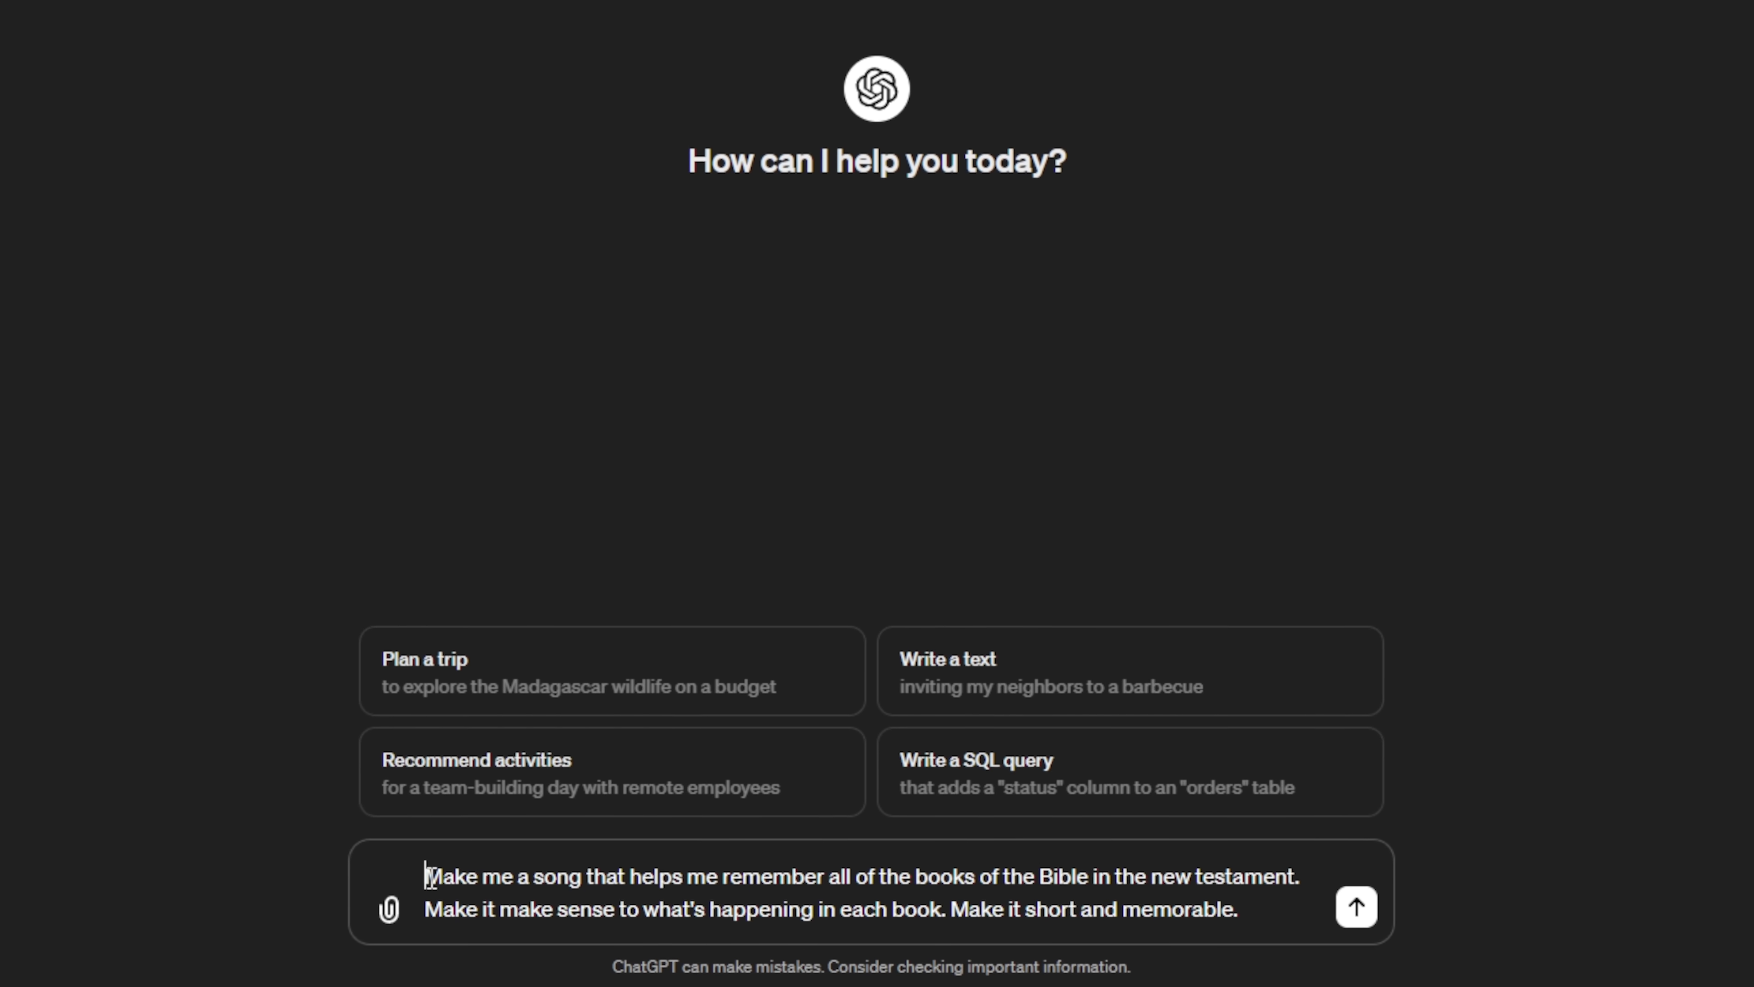
left_click_drag(429, 875, 1312, 867)
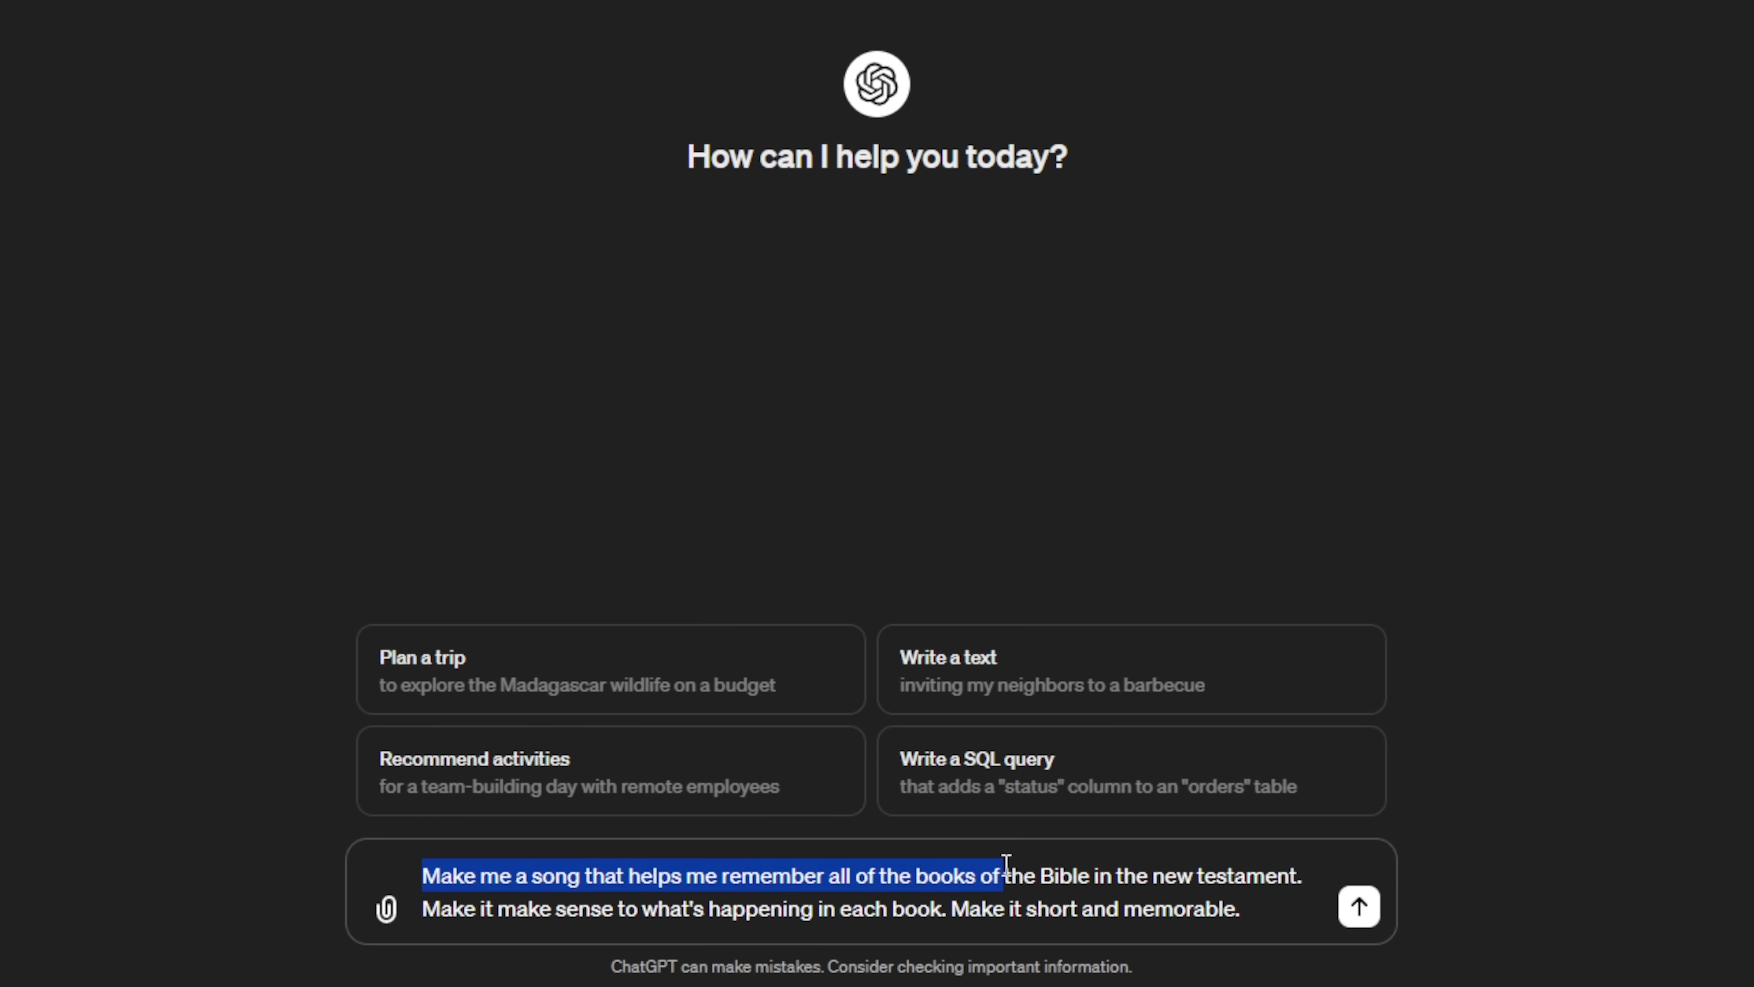
left_click(1257, 921)
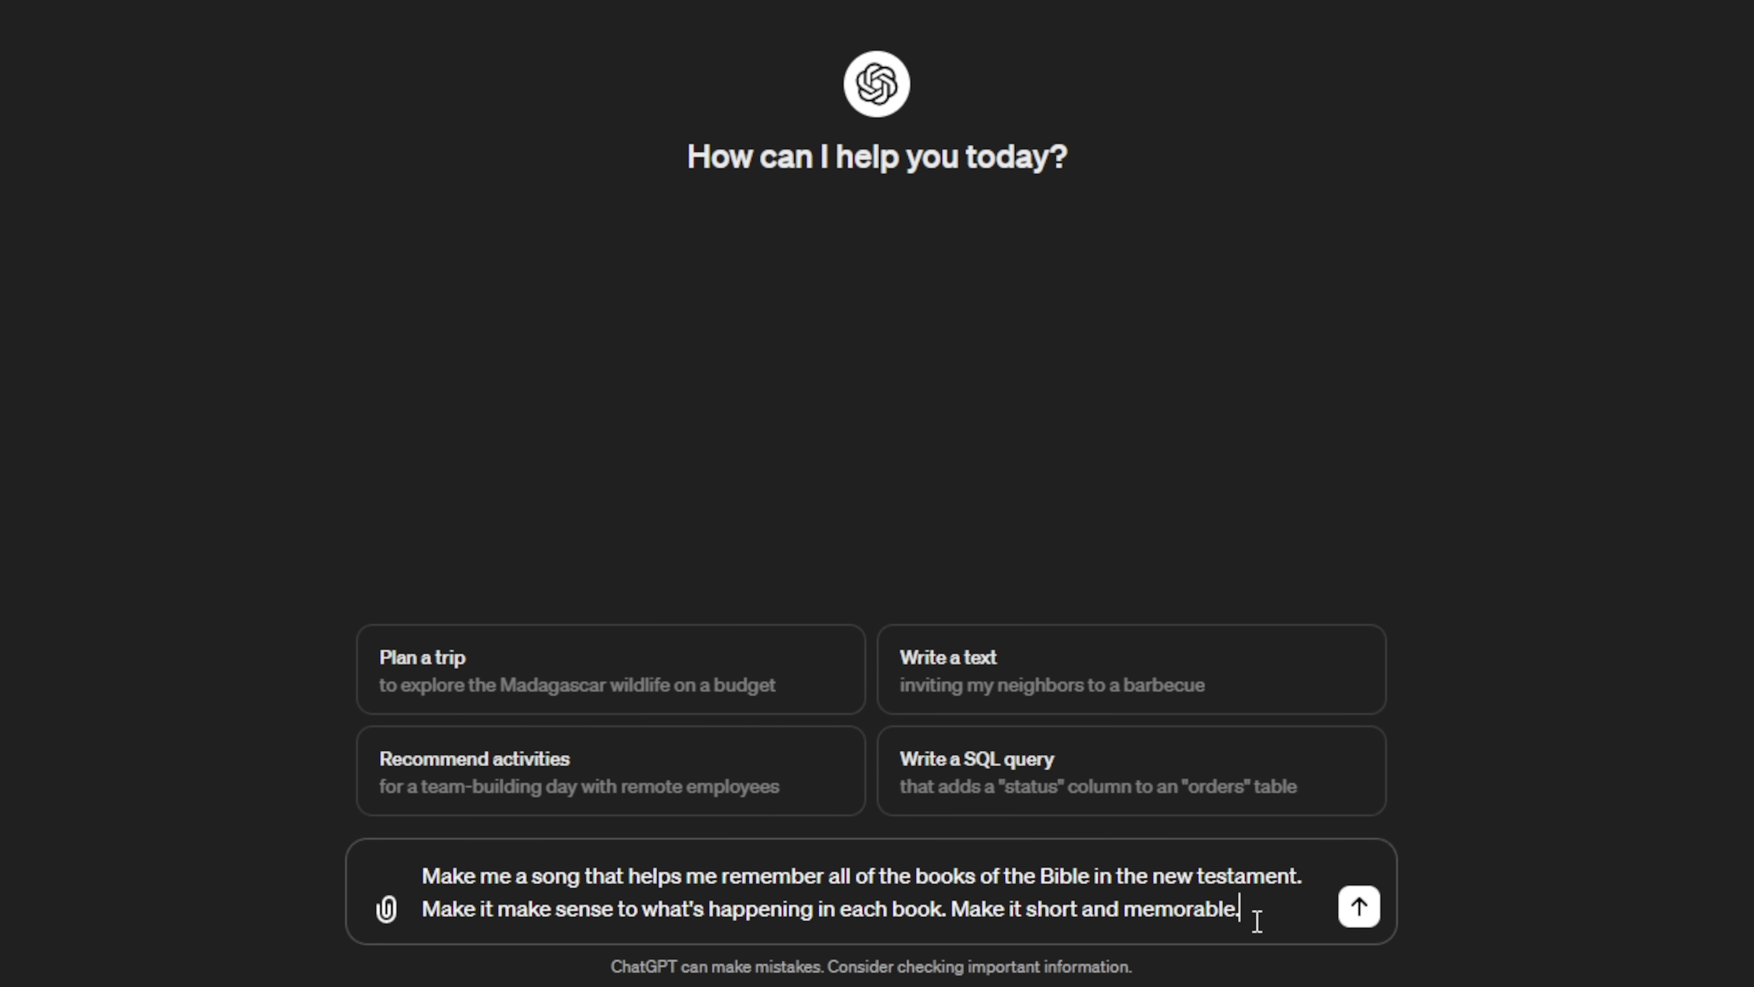
left_click_drag(424, 908, 1241, 910)
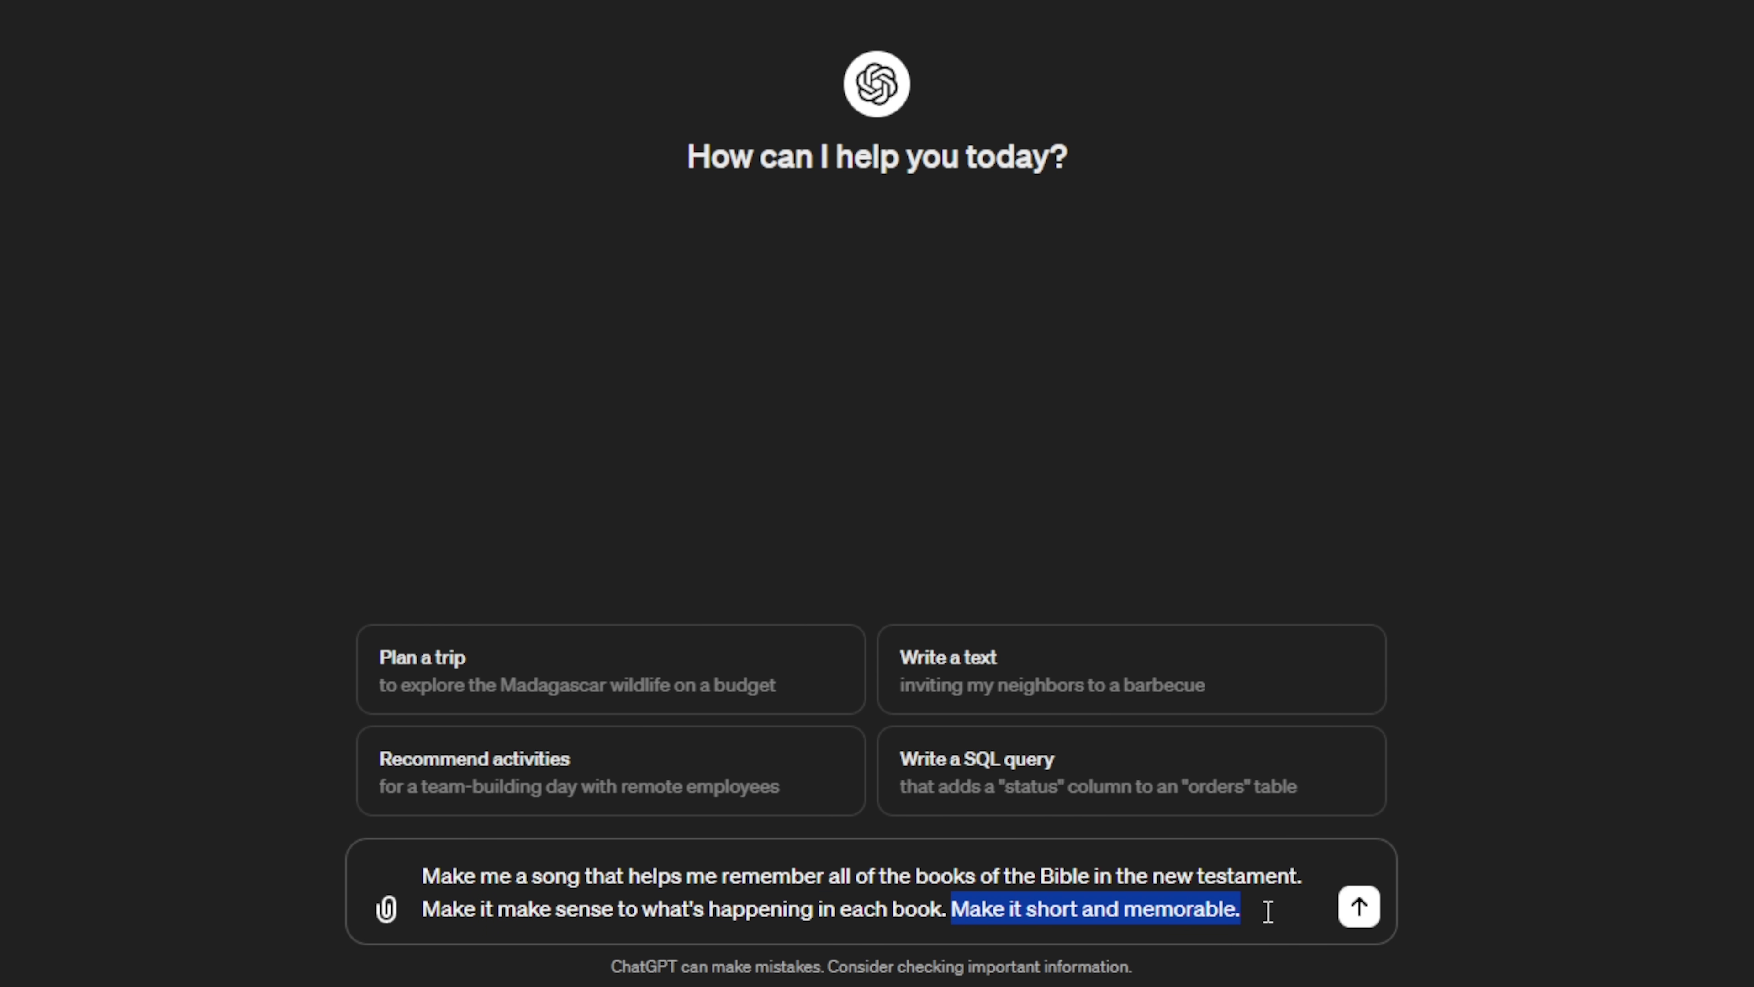
left_click(1261, 913)
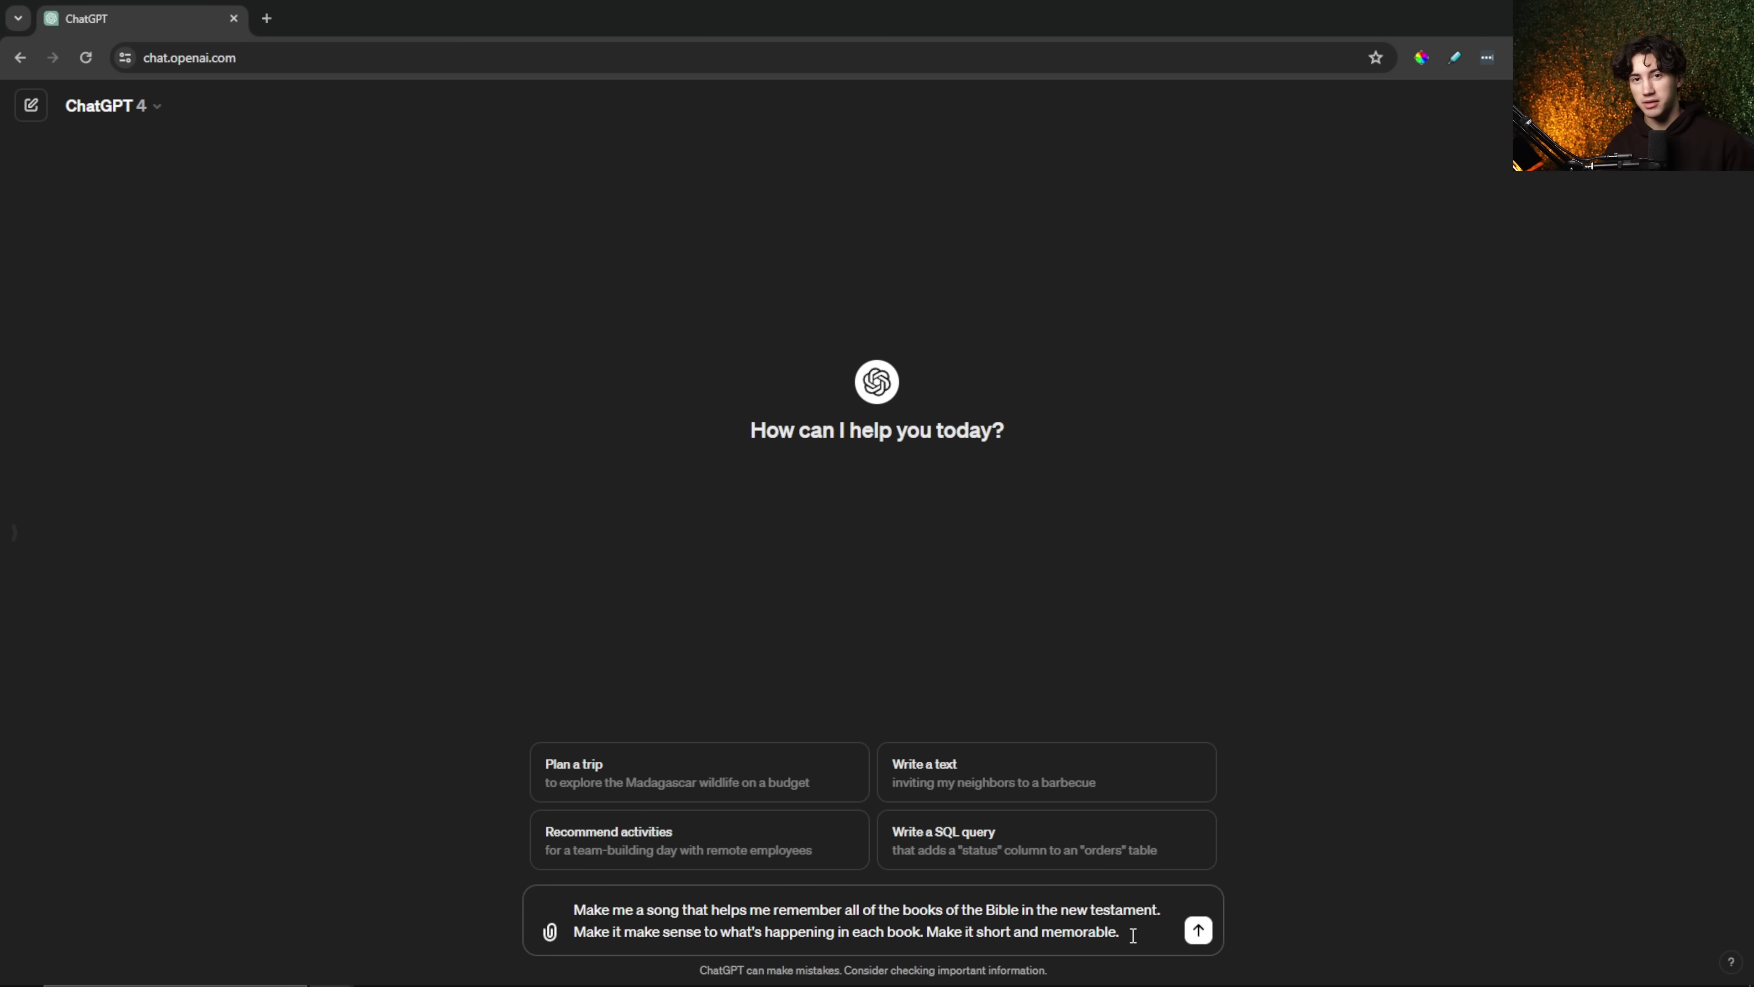
left_click(1199, 931)
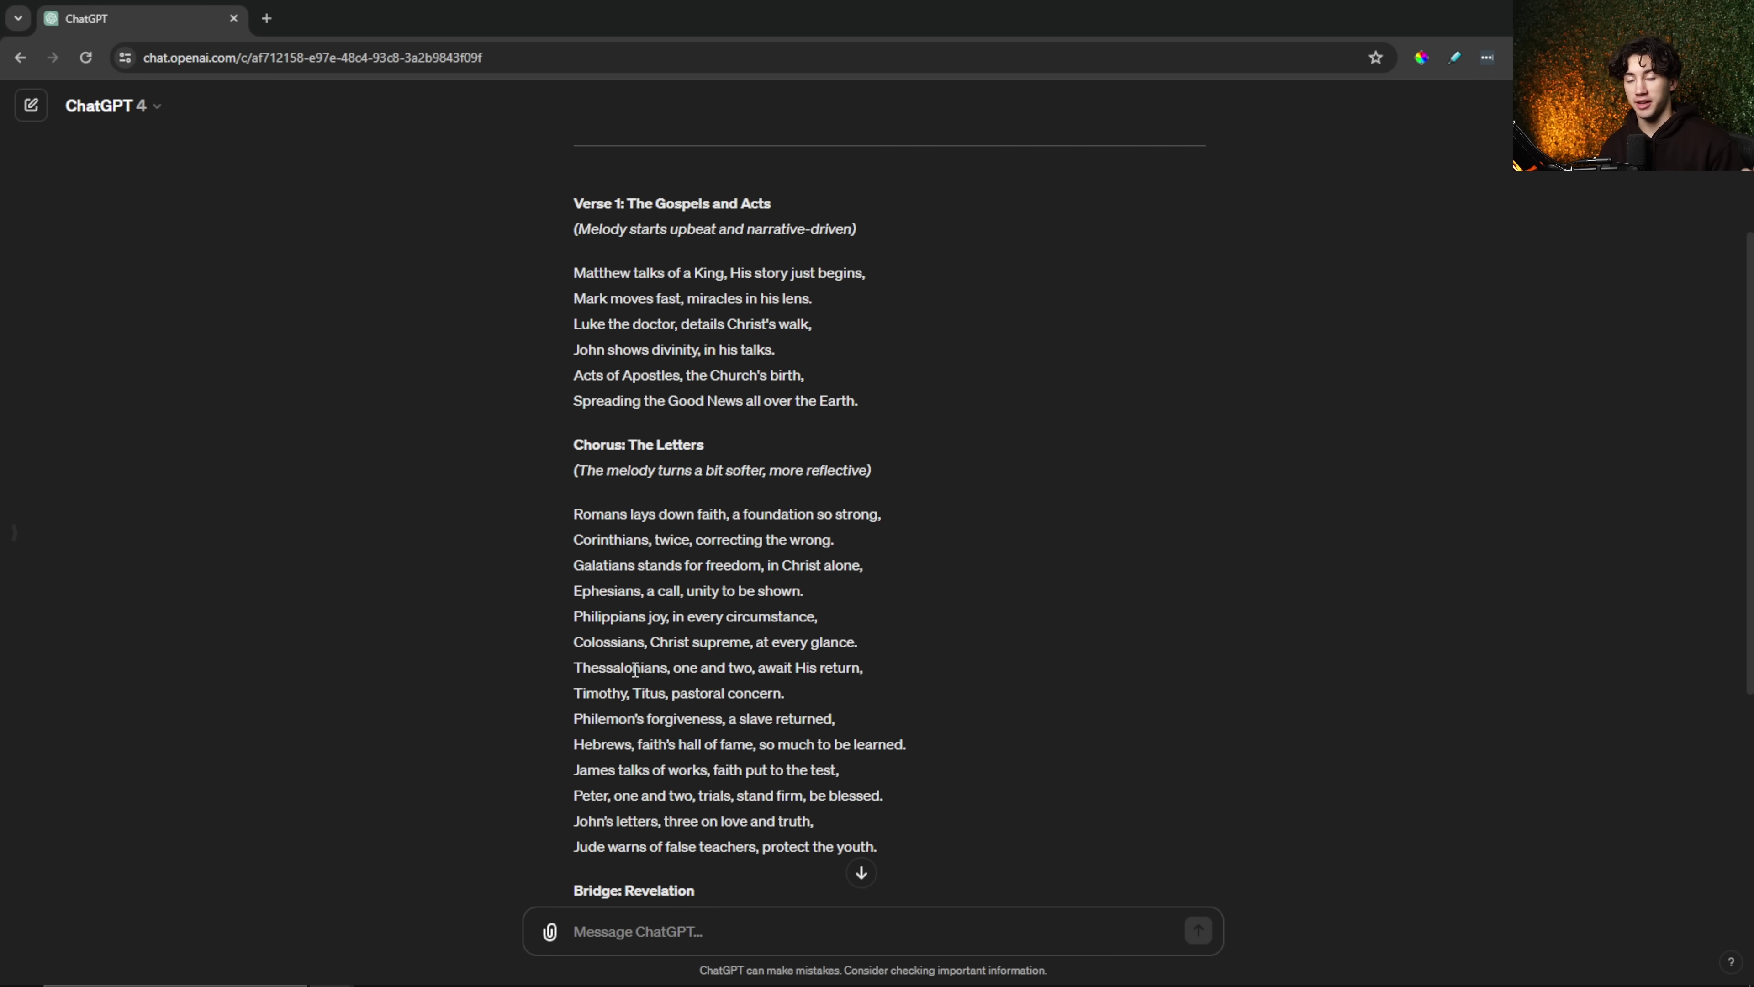
scroll(804, 356, "down", 3)
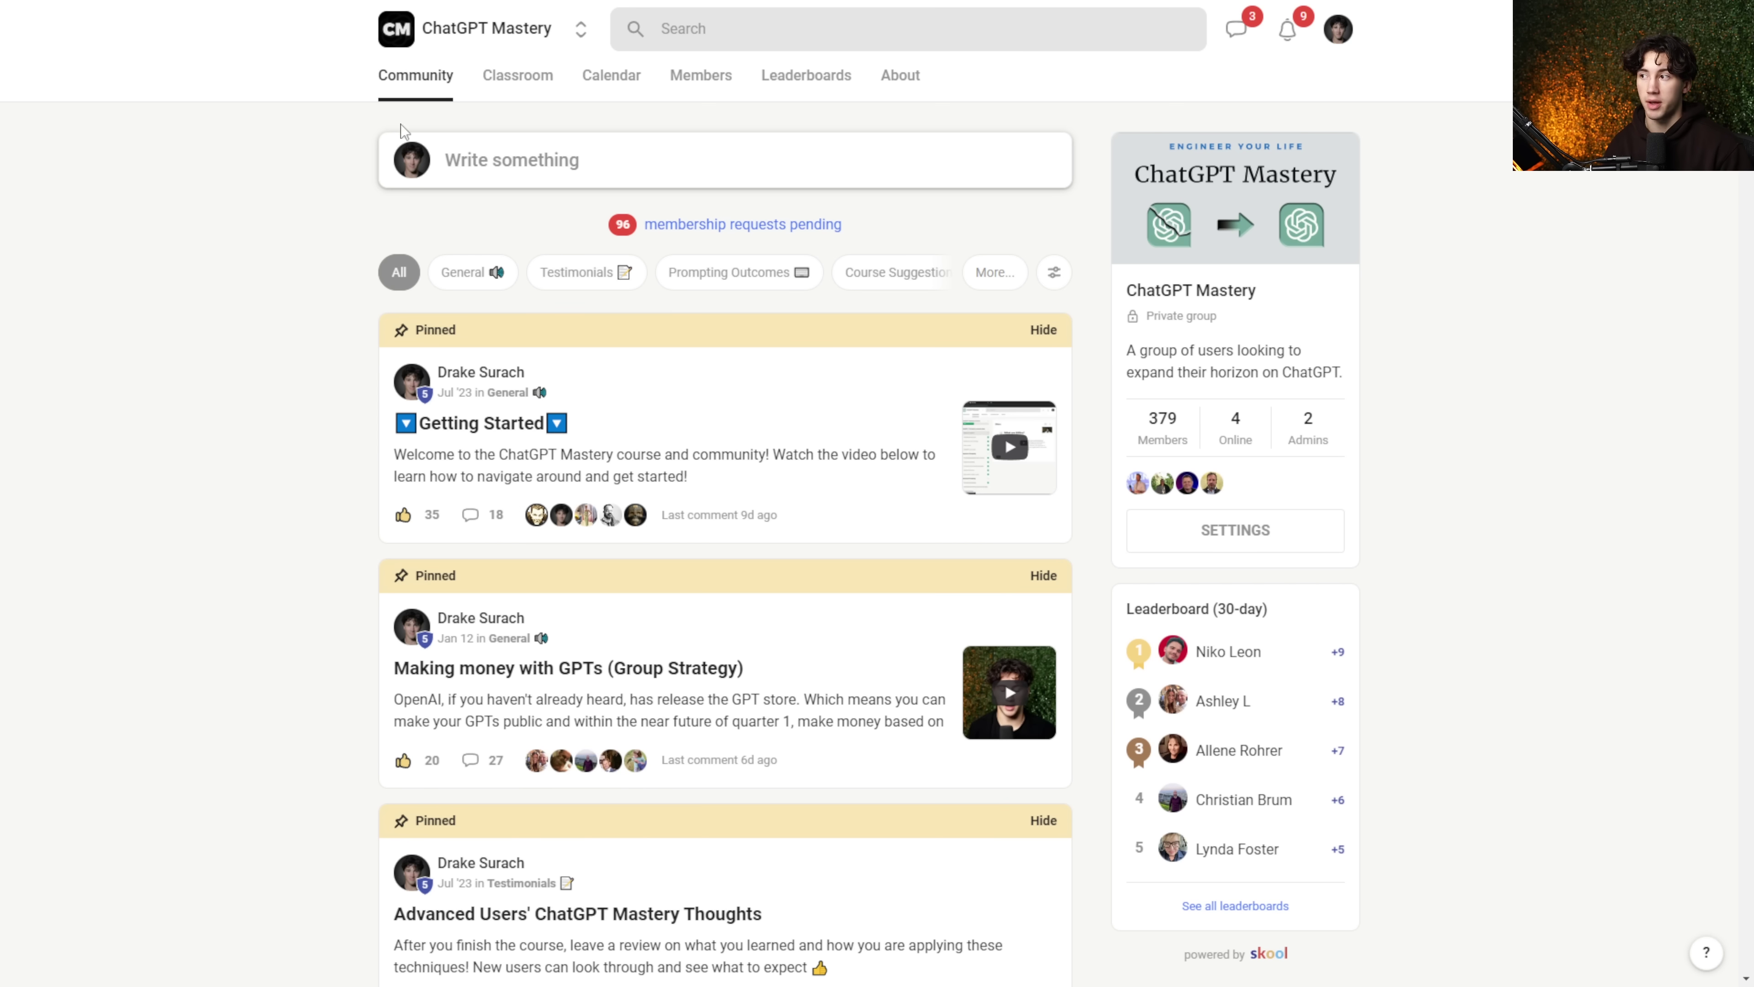
Step: Scroll through the ChatGPT Mastery community feed on Skool
scroll(881, 323, "down", 5)
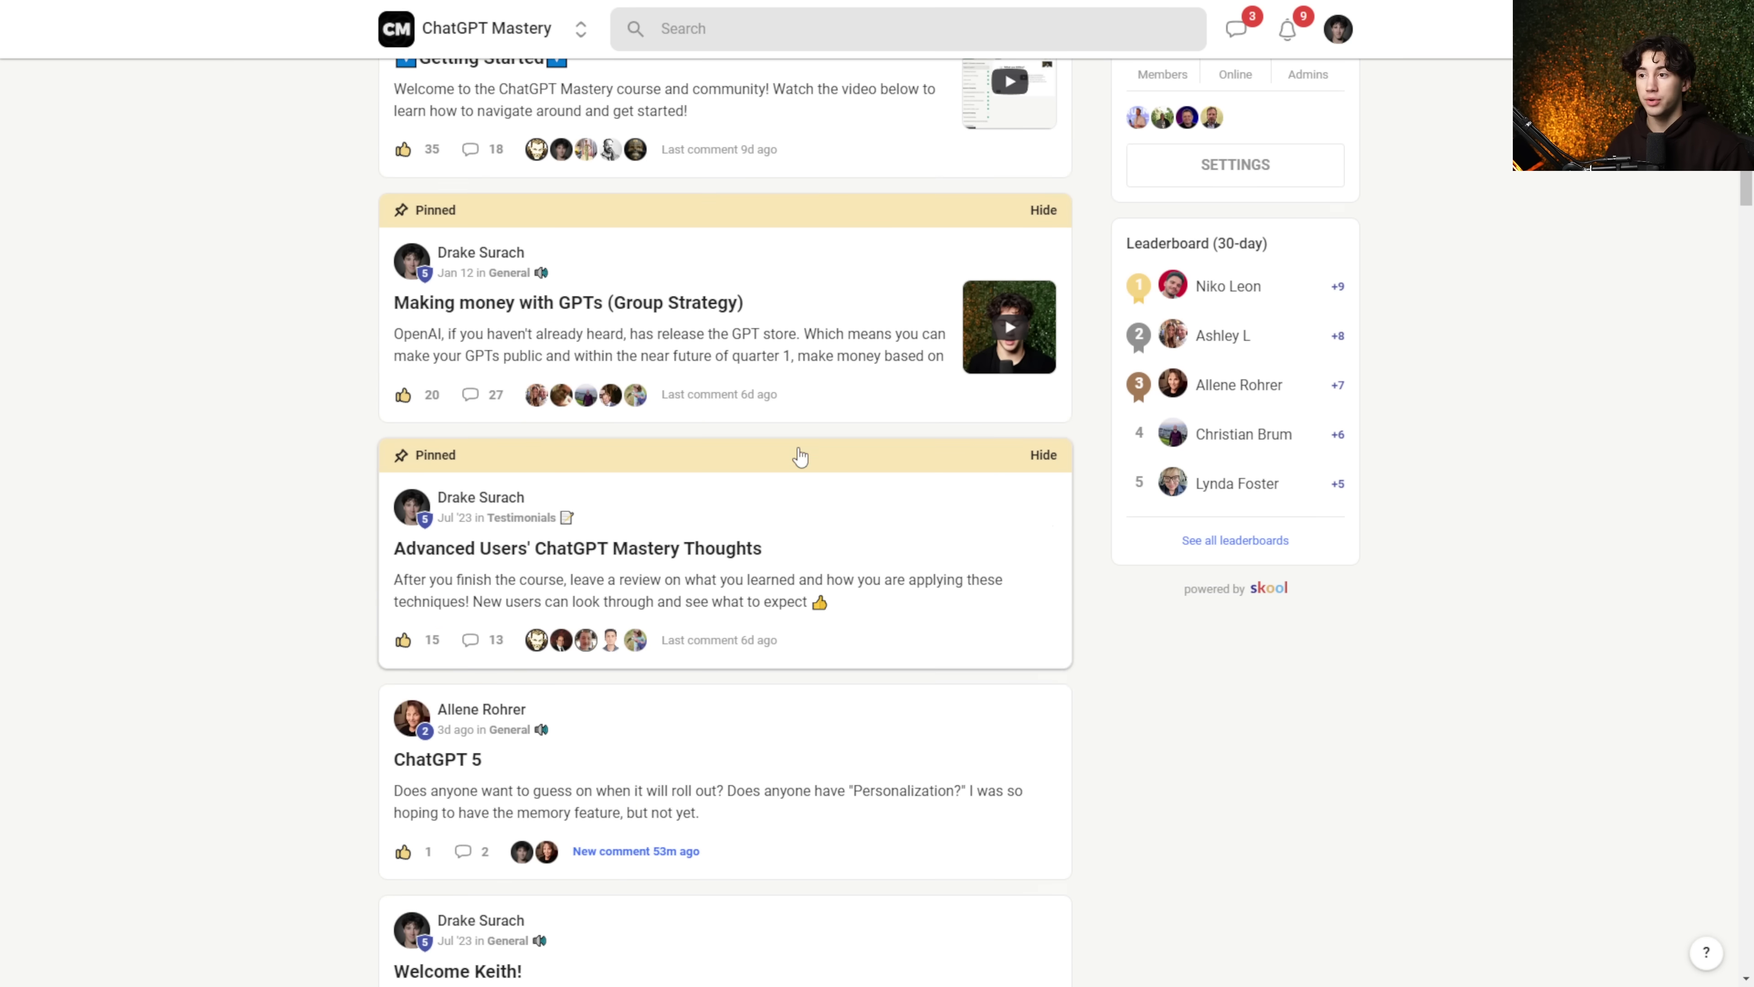
scroll(800, 456, "up", 5)
scroll(800, 456, "down", 12)
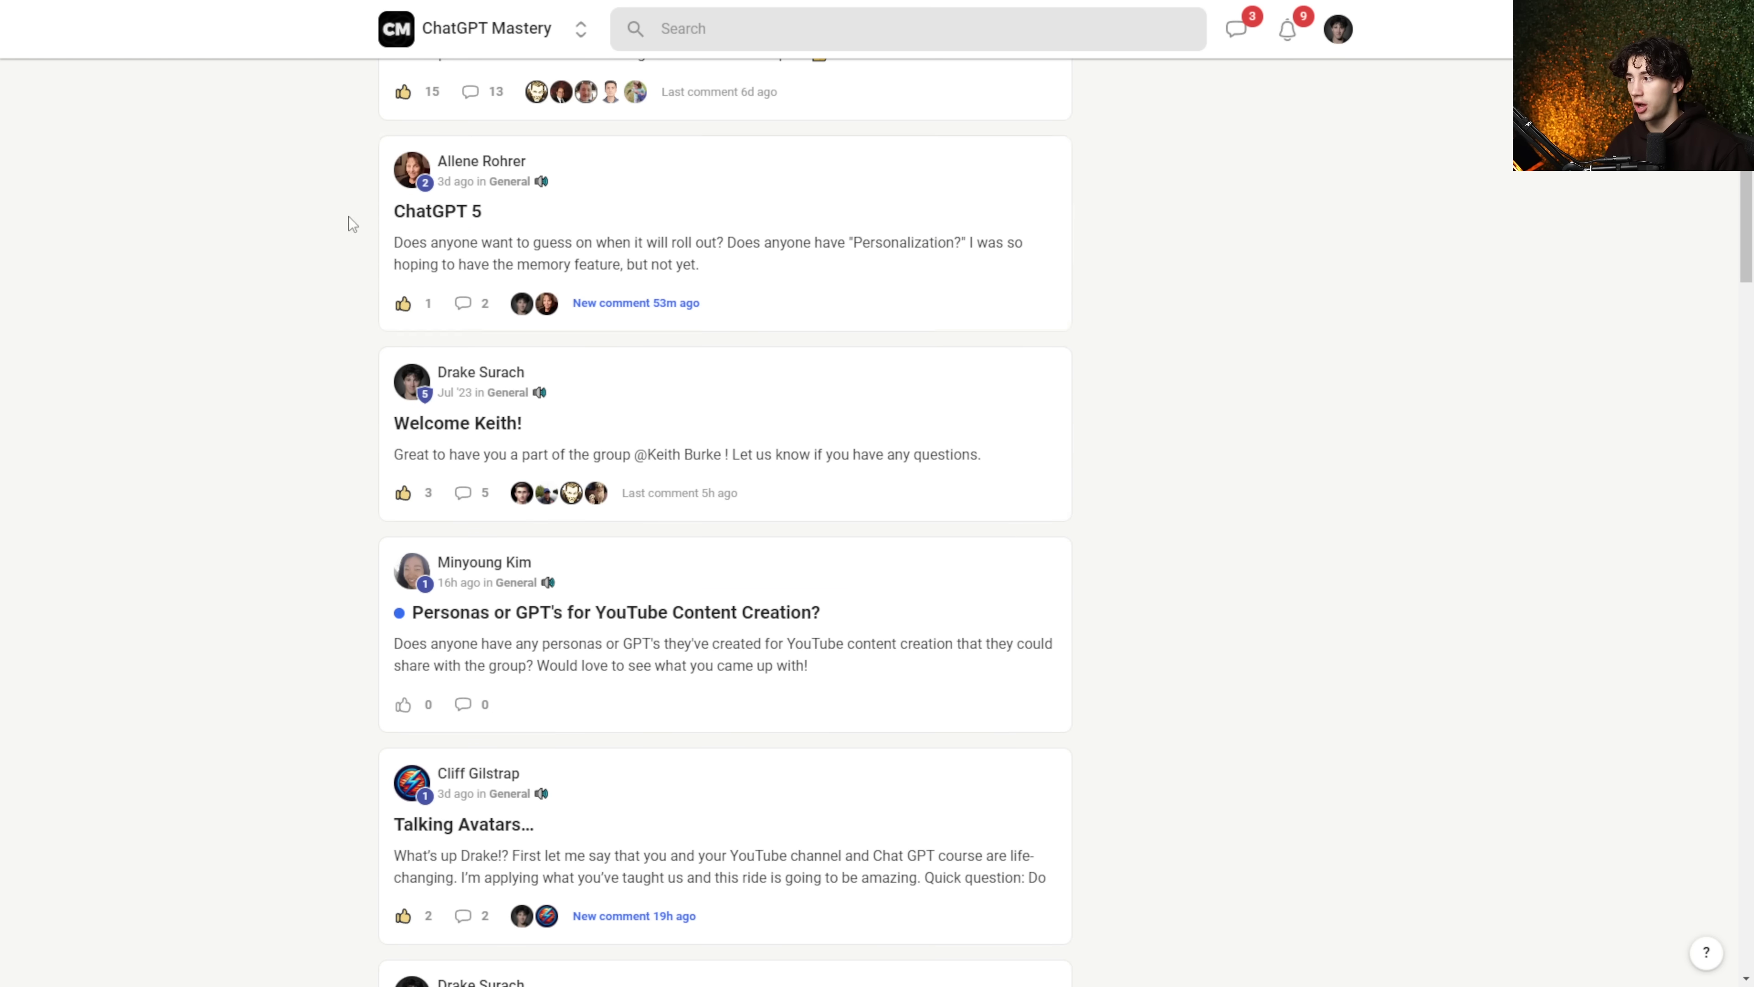
scroll(783, 317, "down", 9)
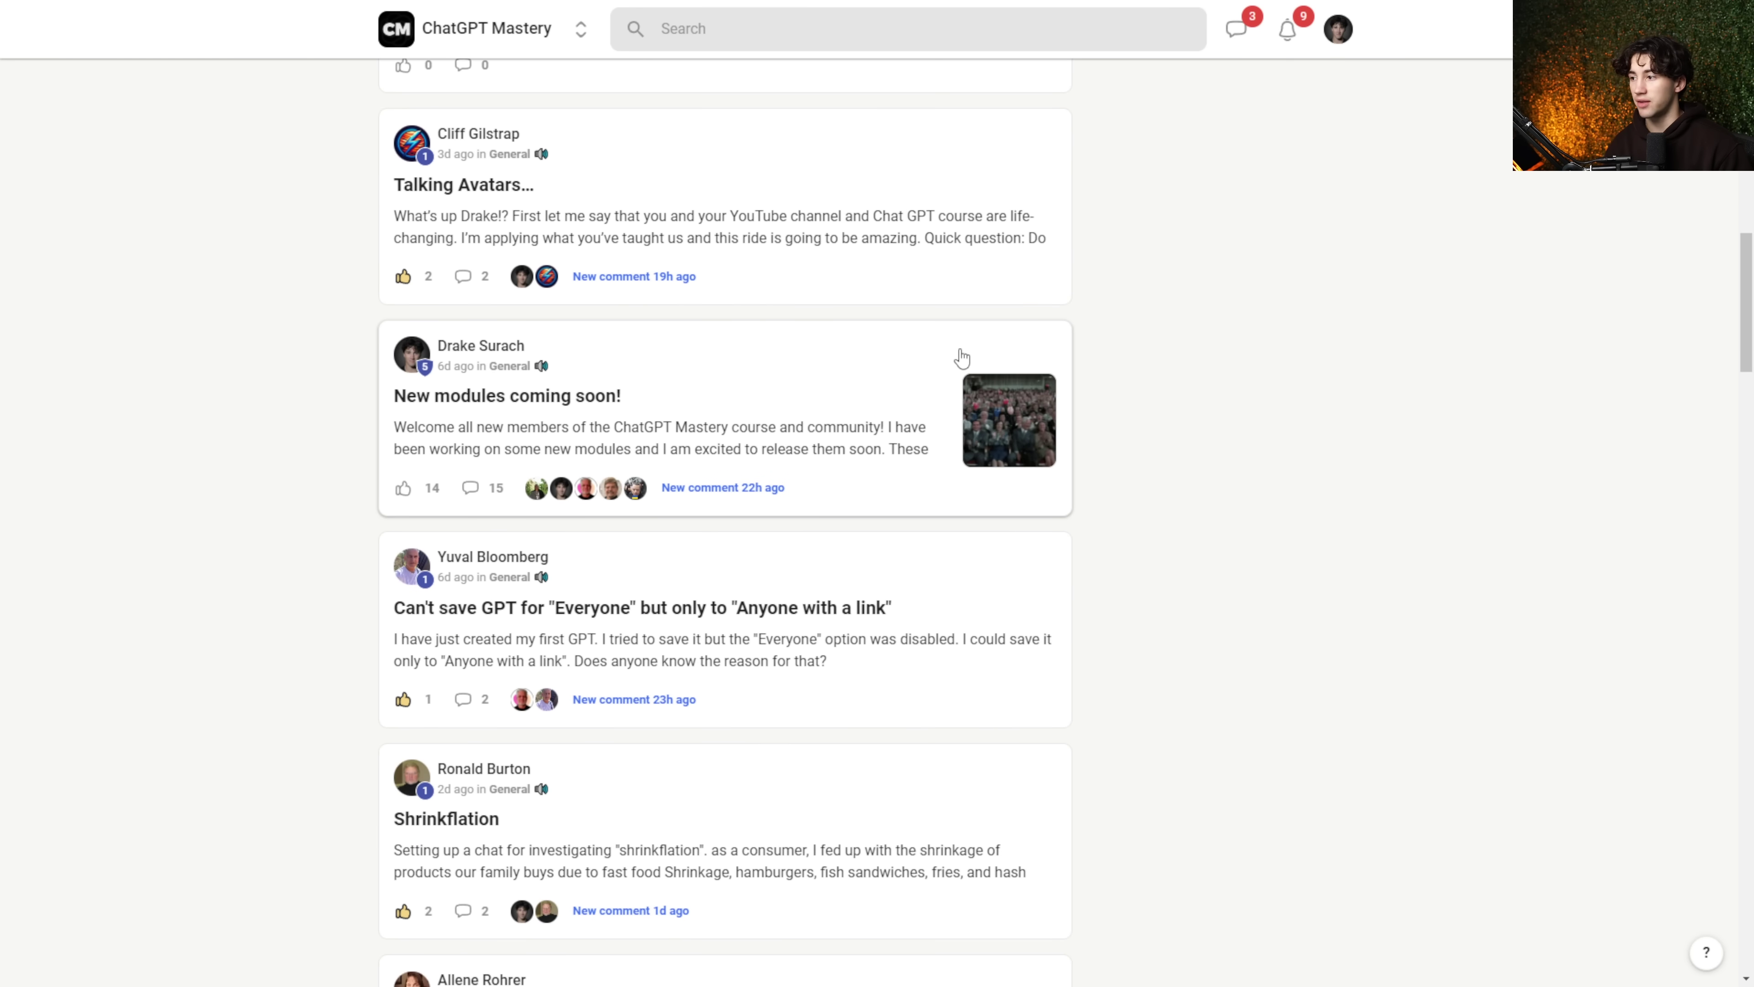
scroll(995, 387, "up", 7)
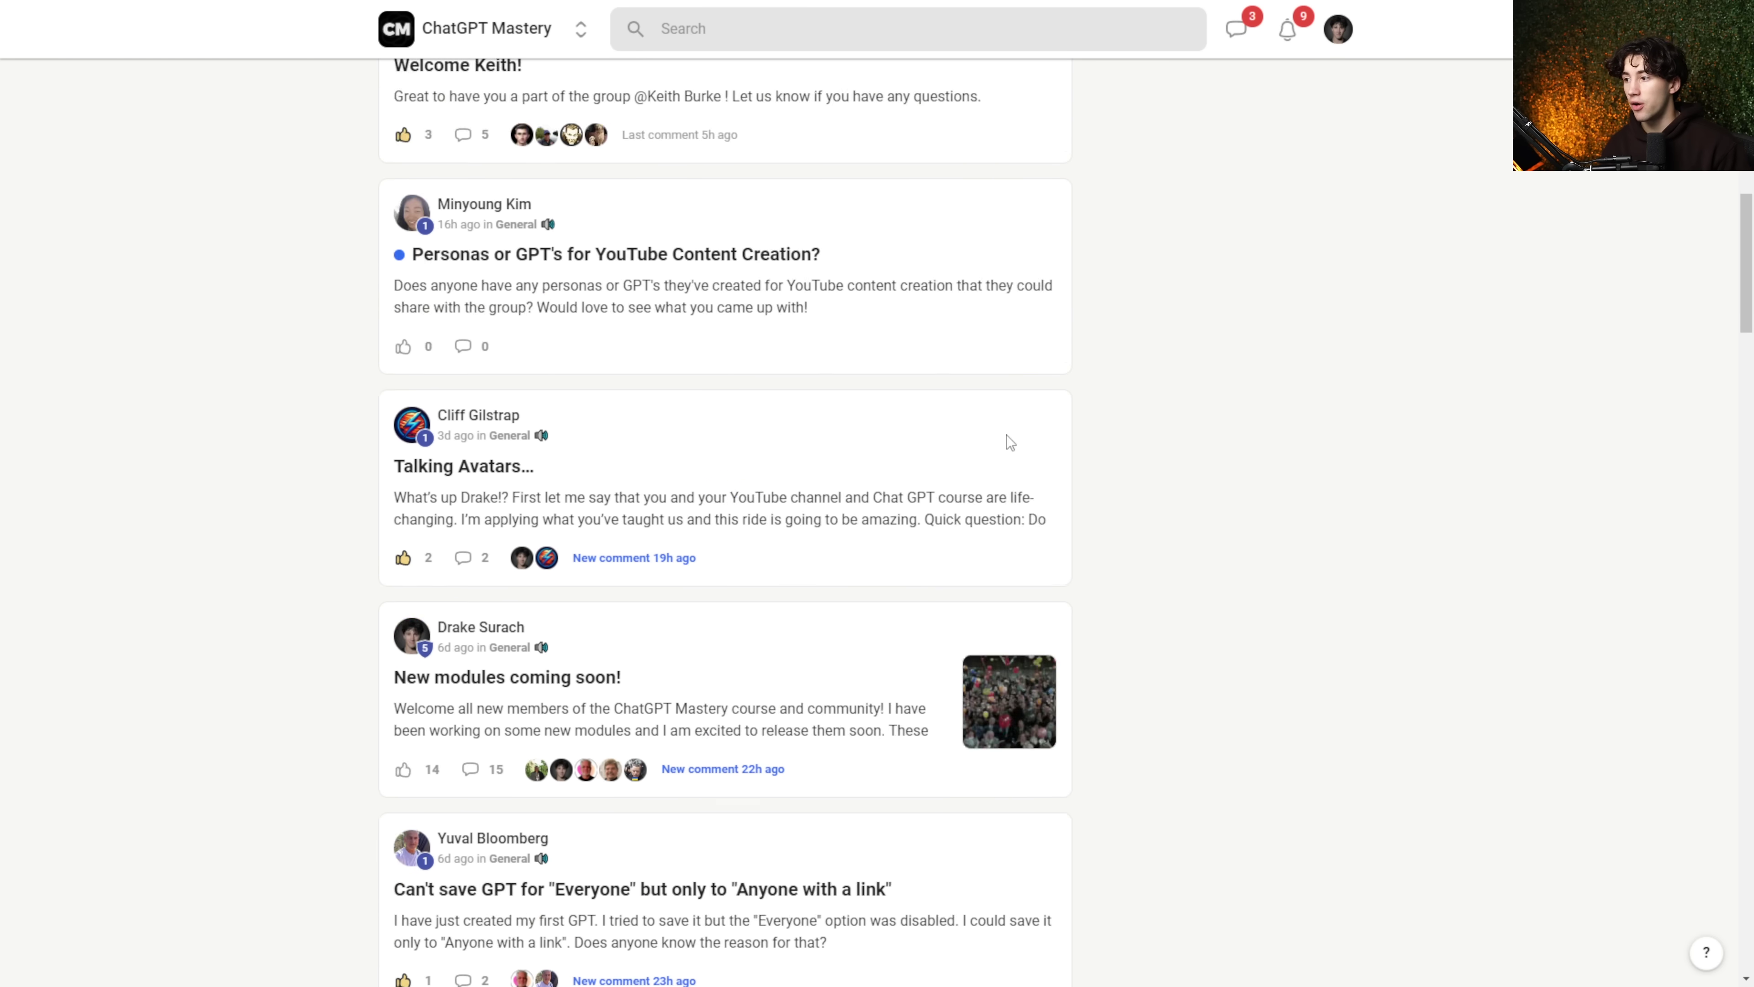
scroll(1011, 443, "up", 15)
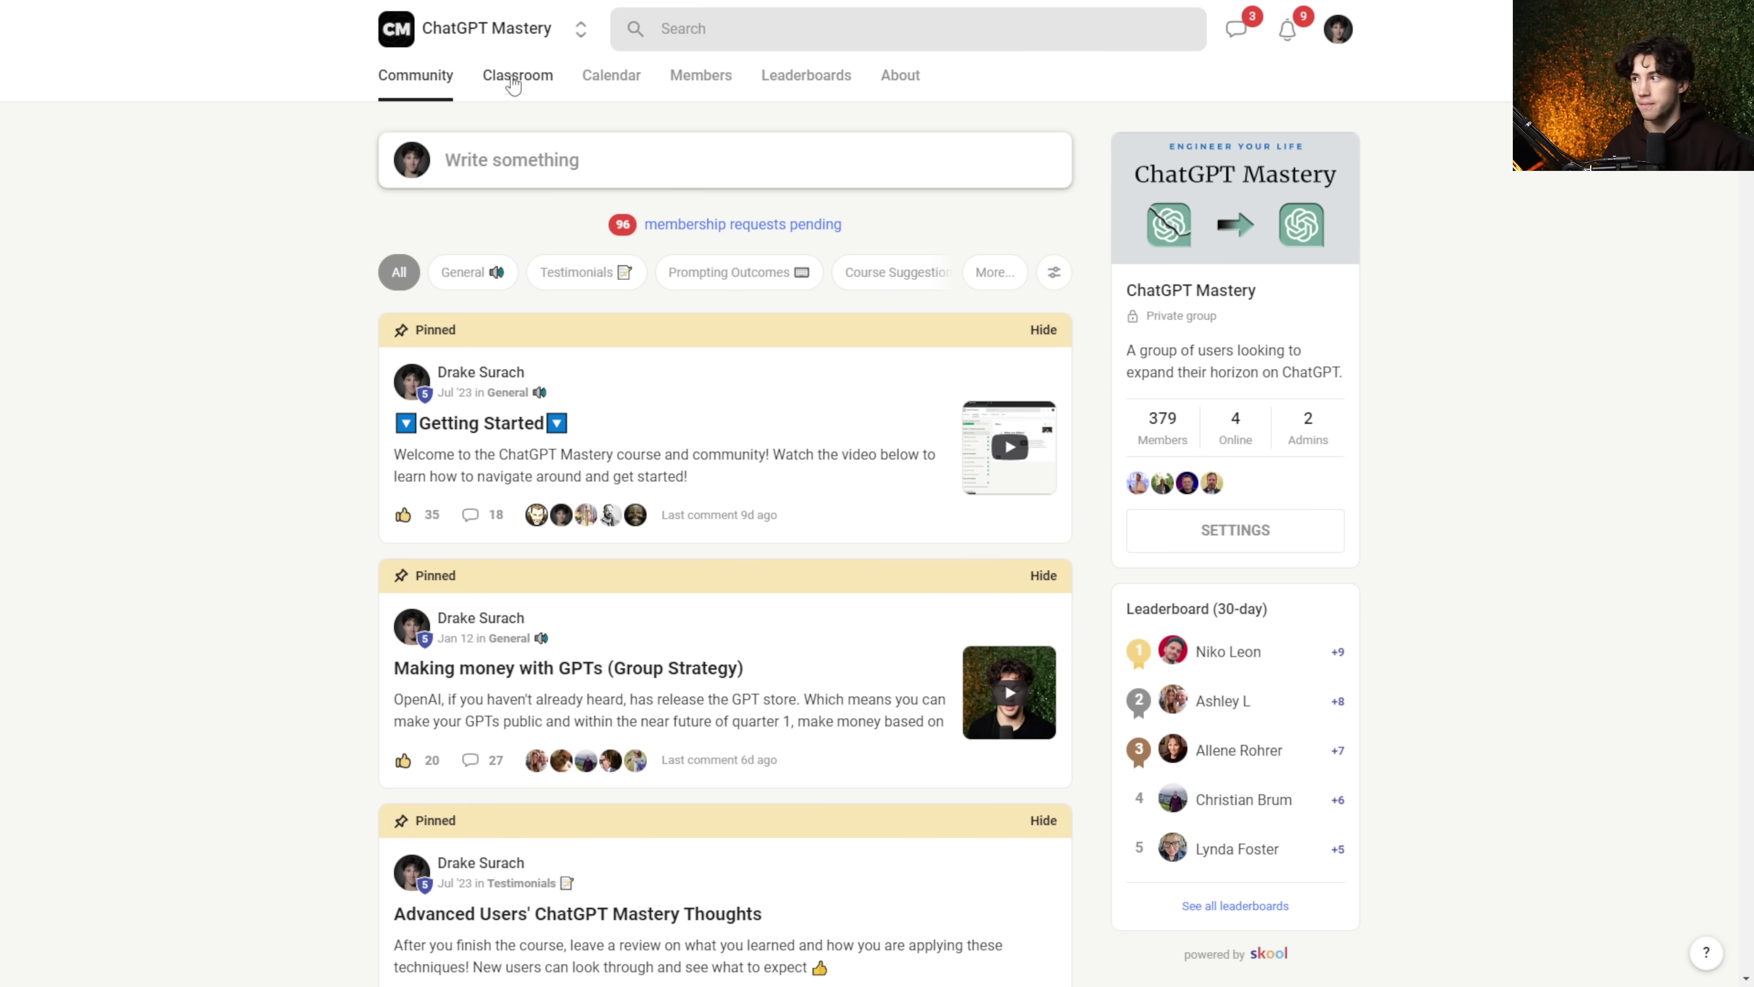
Step: Expand the first course section plus the ChatGPT Vision and Advanced Data Analysis lessons in the classroom
key("alt+Left")
left_click(633, 242)
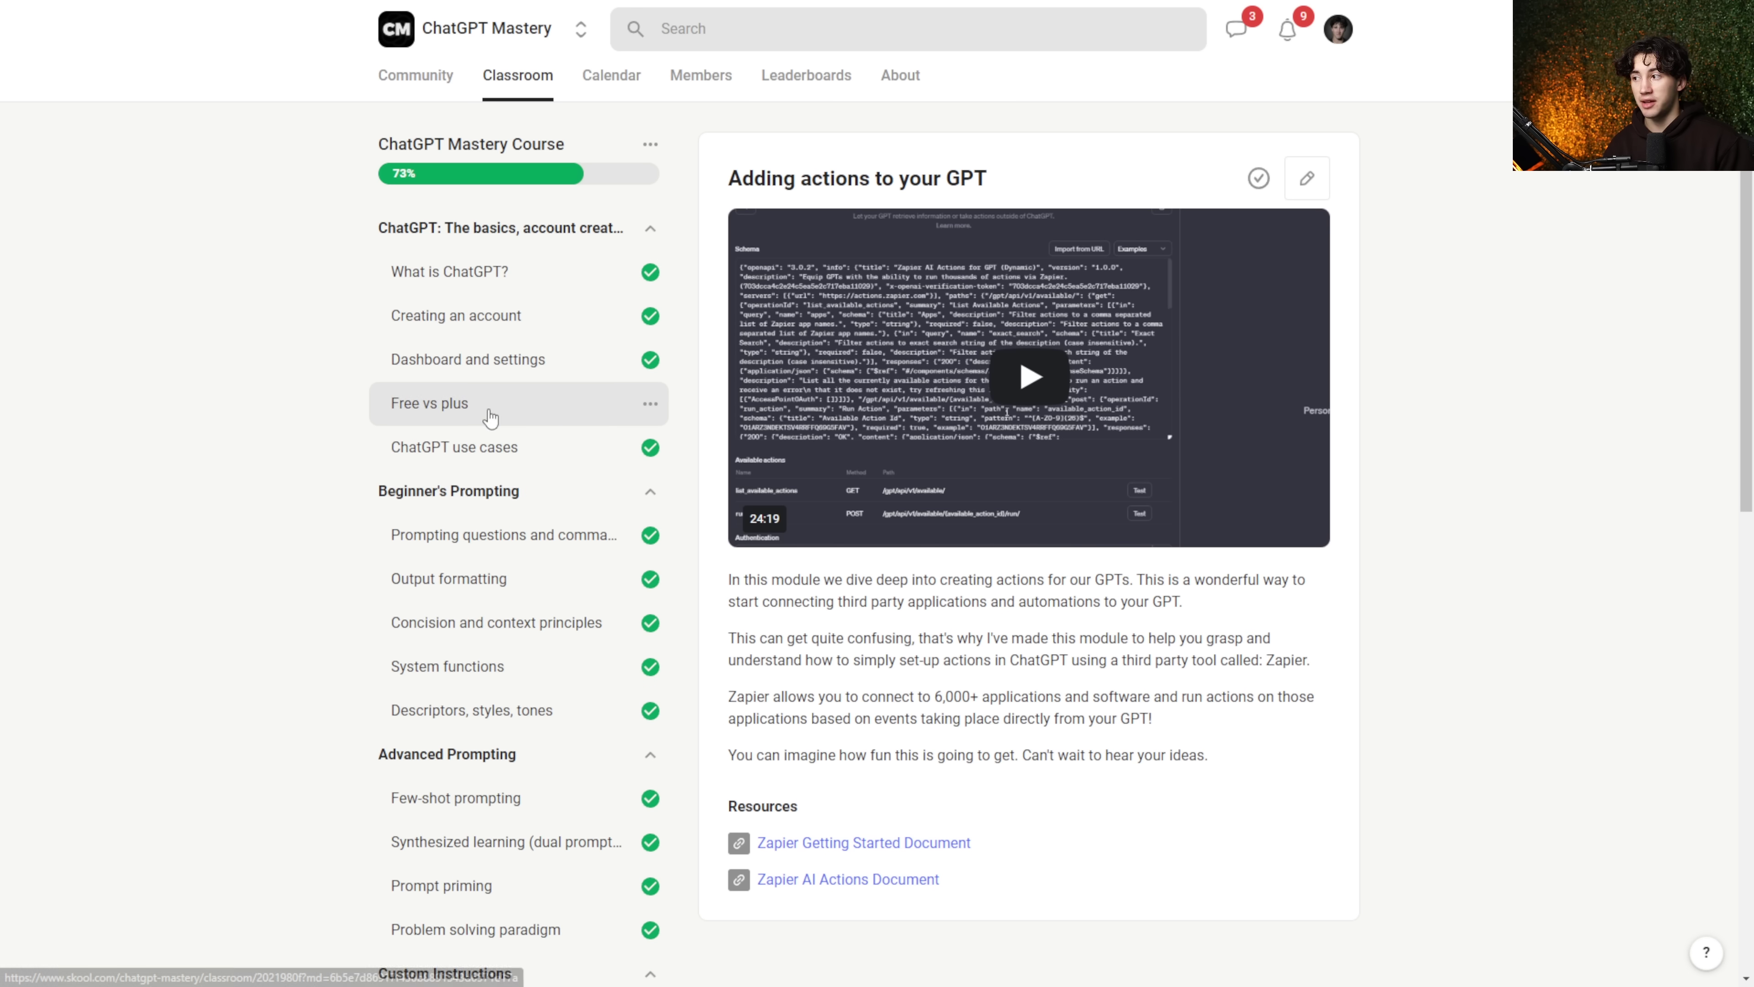
scroll(497, 388, "down", 10)
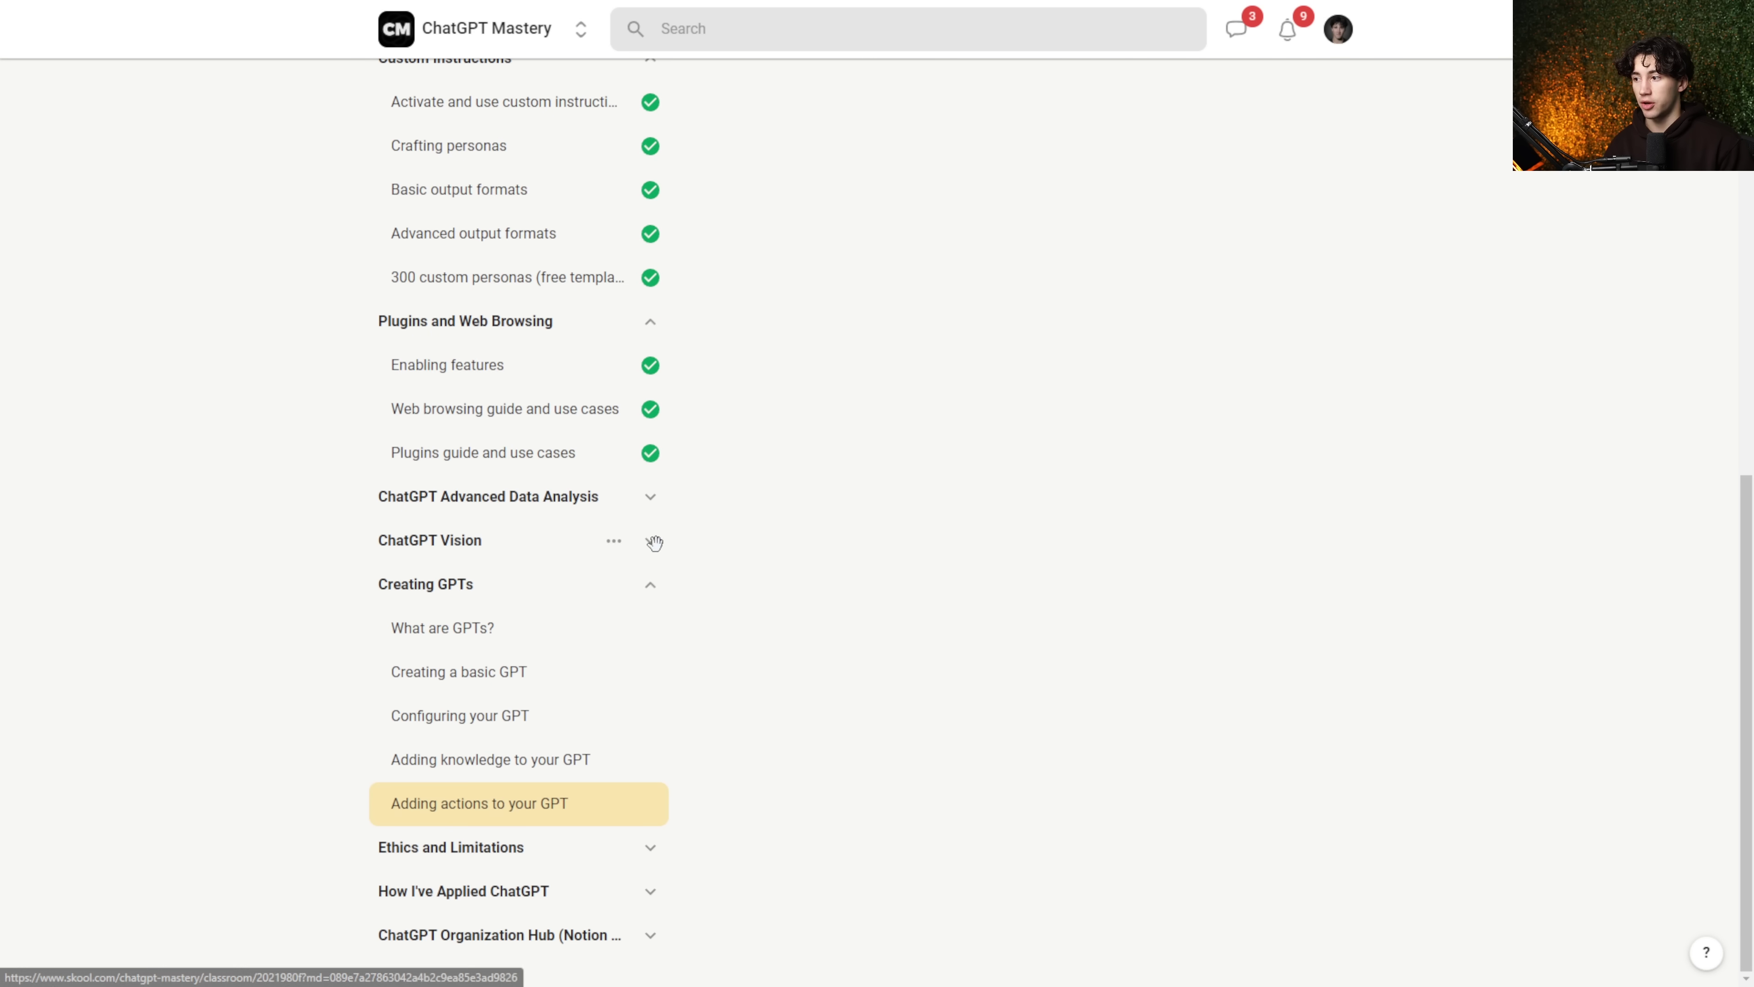
left_click(650, 542)
left_click(650, 497)
scroll(495, 540, "down", 1)
scroll(496, 540, "down", 6)
scroll(560, 537, "up", 20)
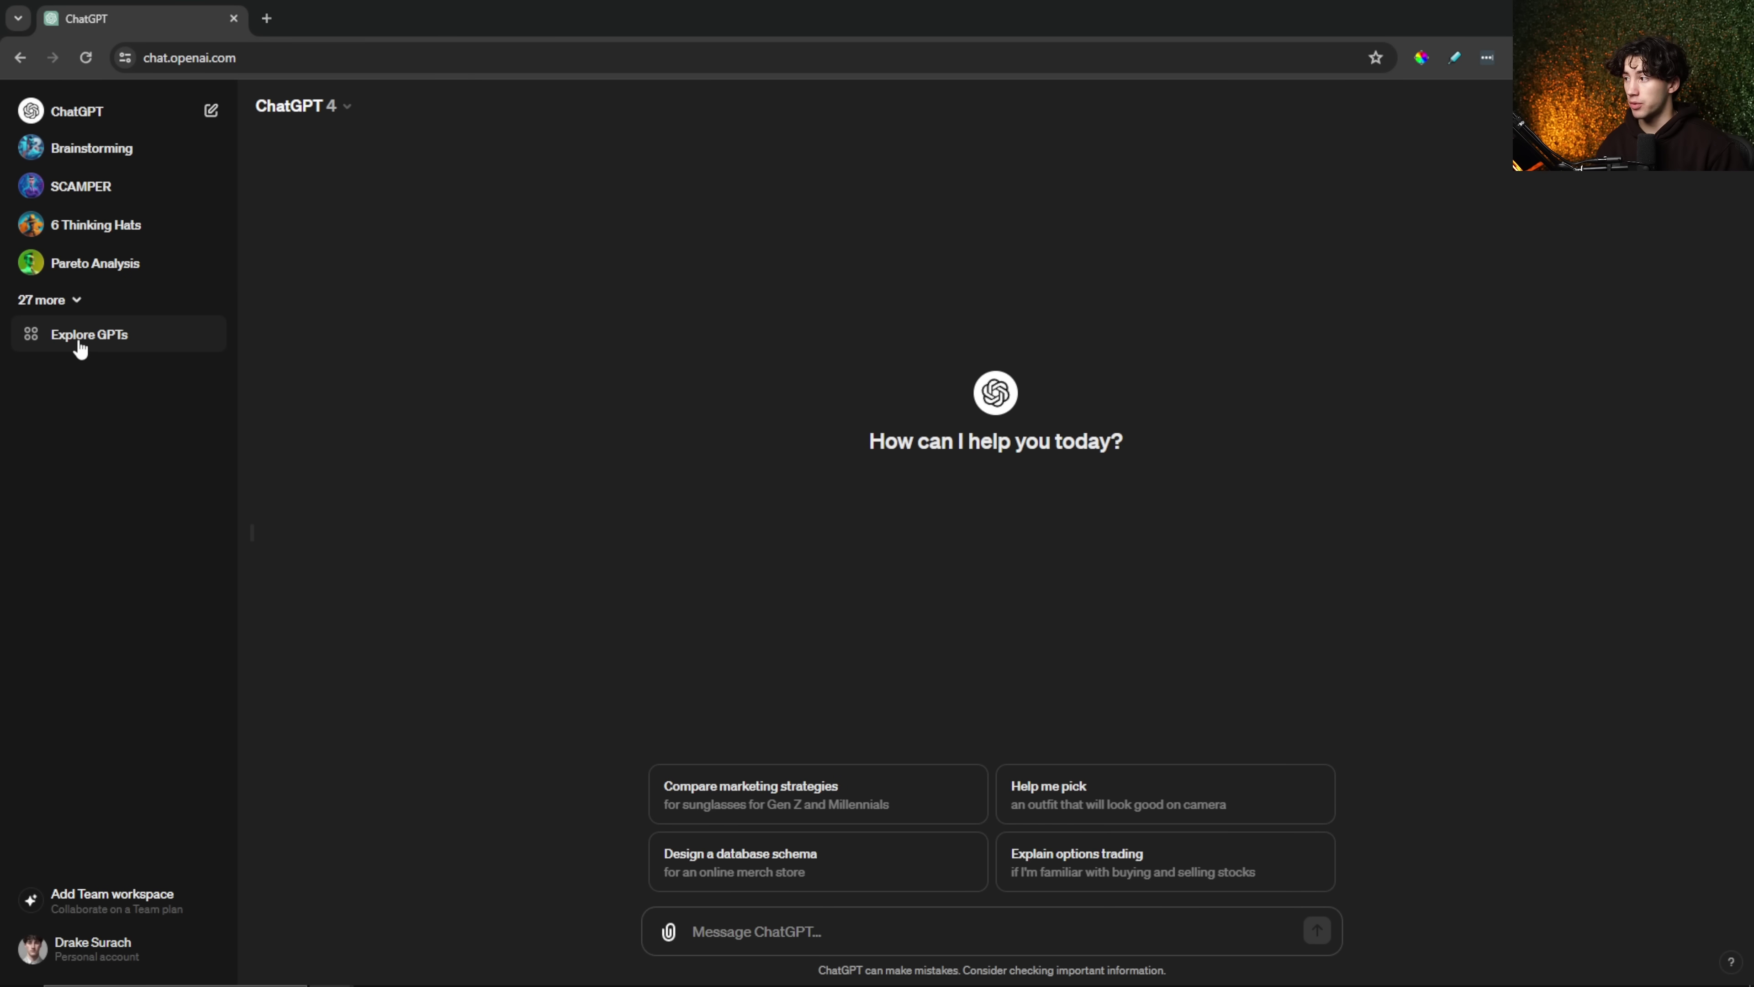
Step: Find and open the Whimsical Diagrams GPT from the GPT store
left_click(112, 338)
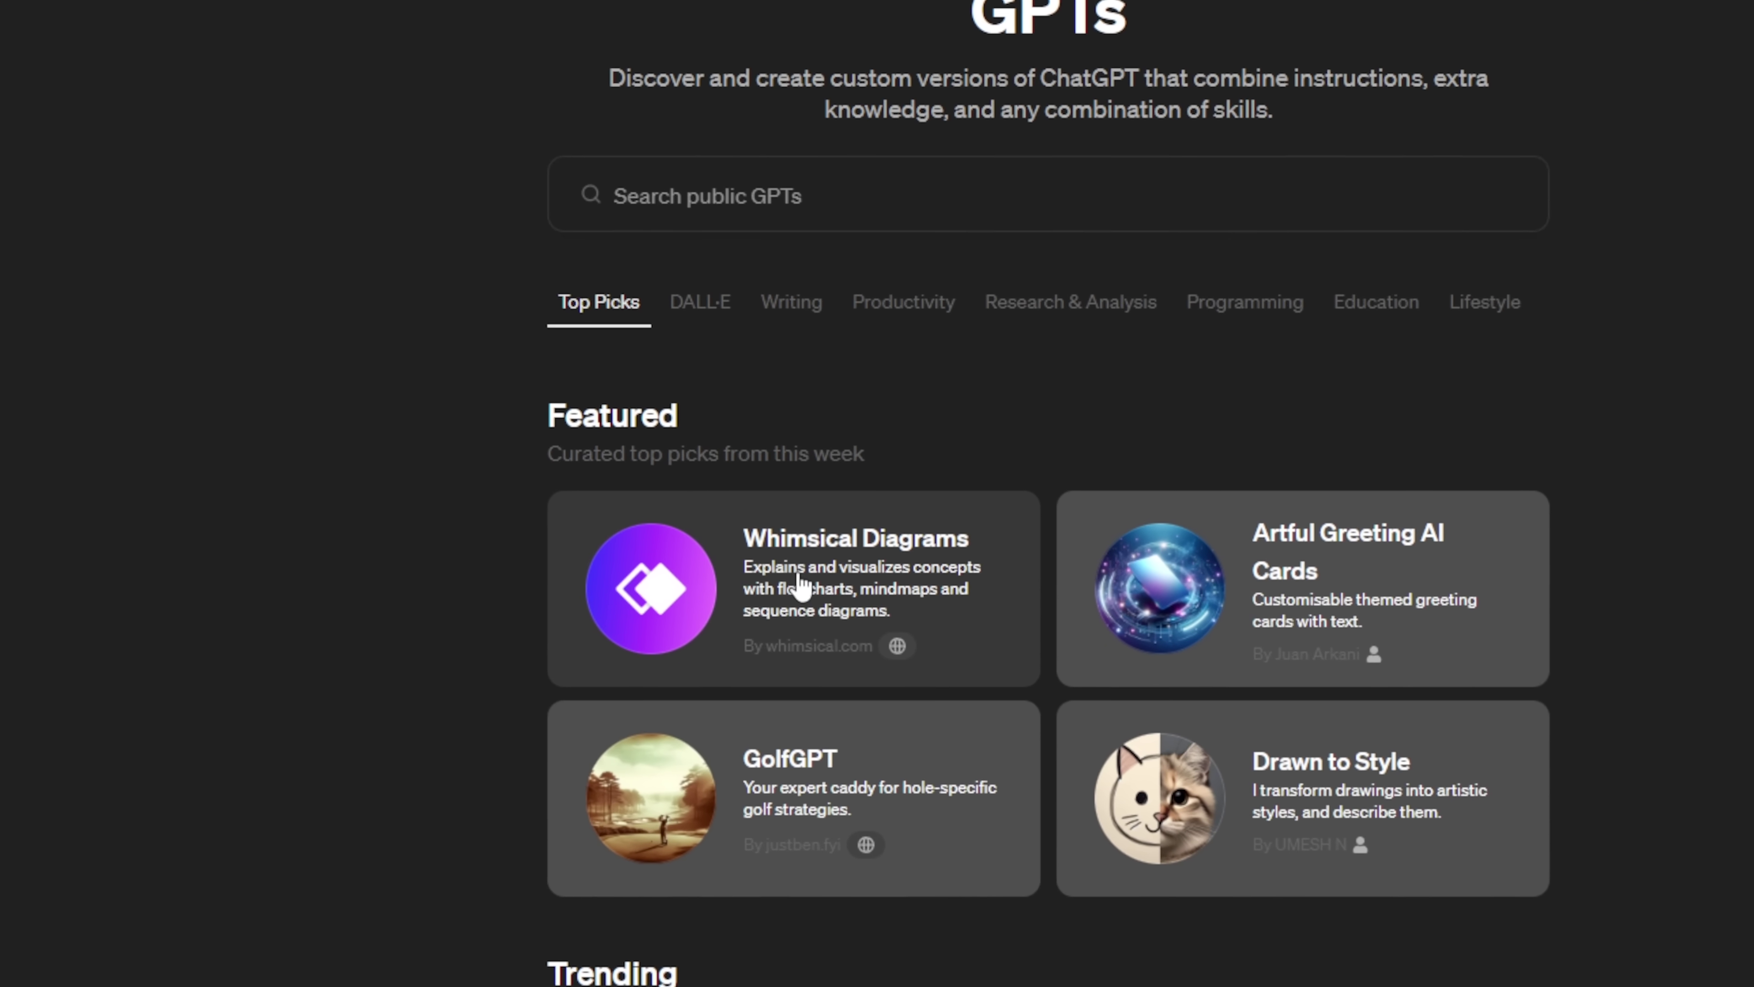
left_click(777, 199)
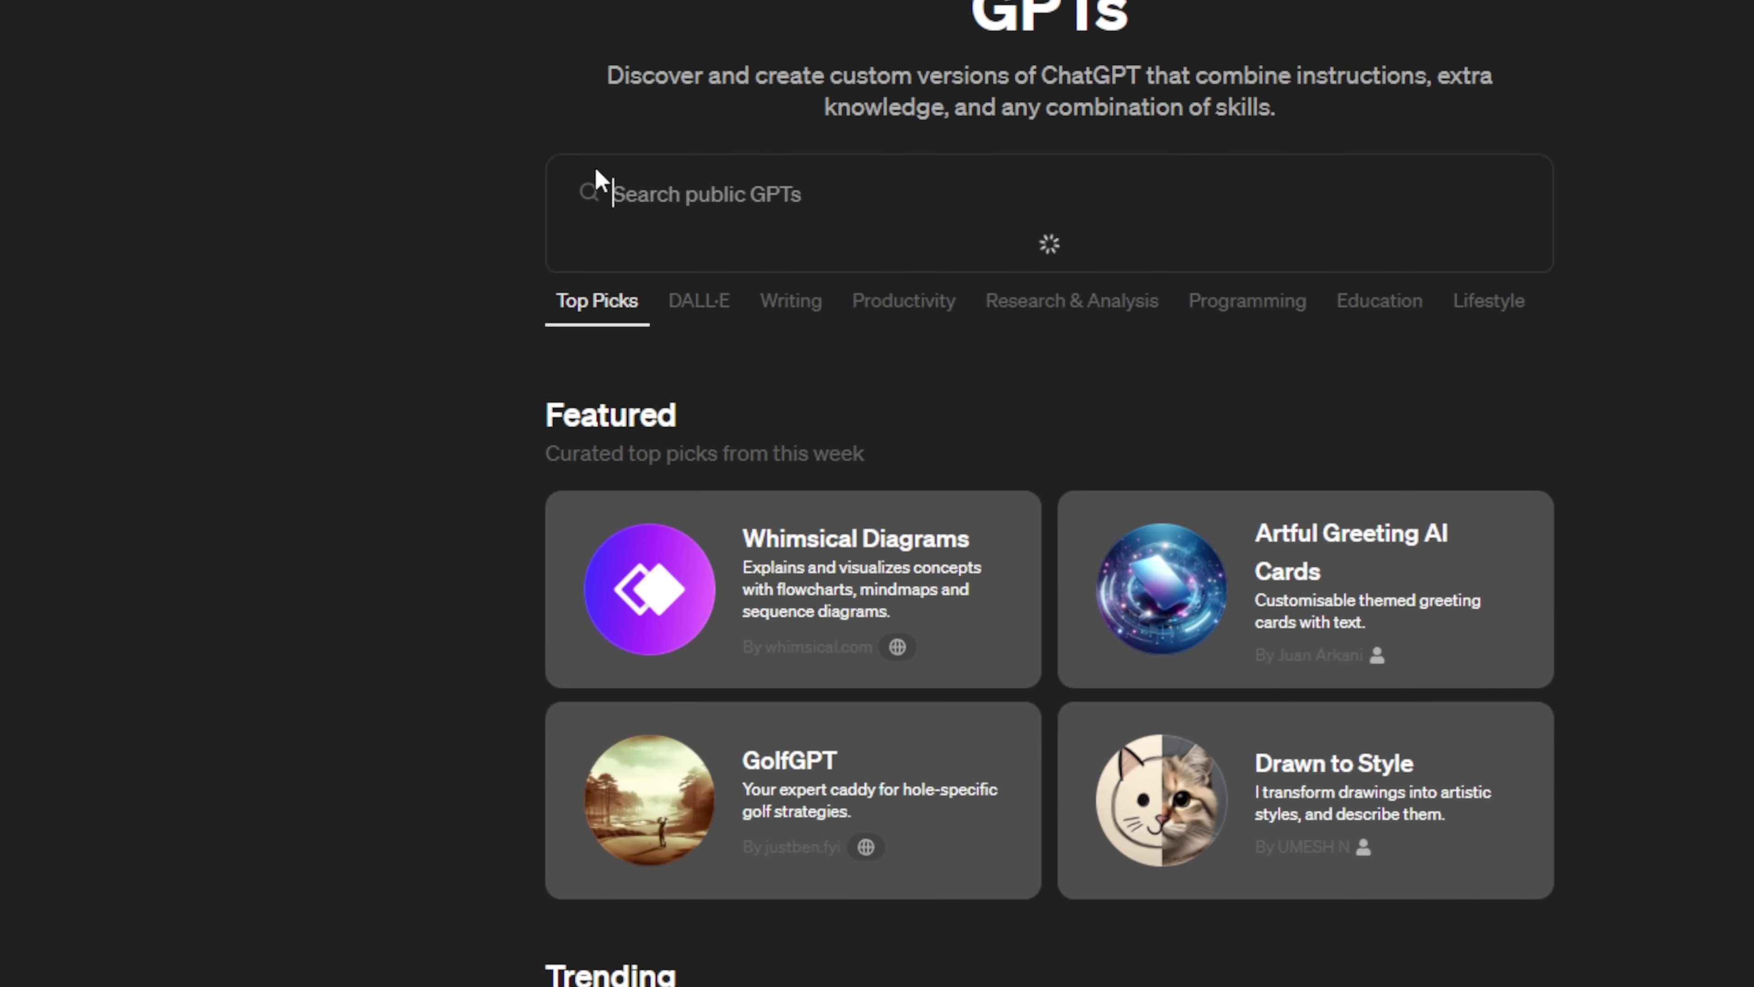
left_click(243, 184)
left_click(843, 552)
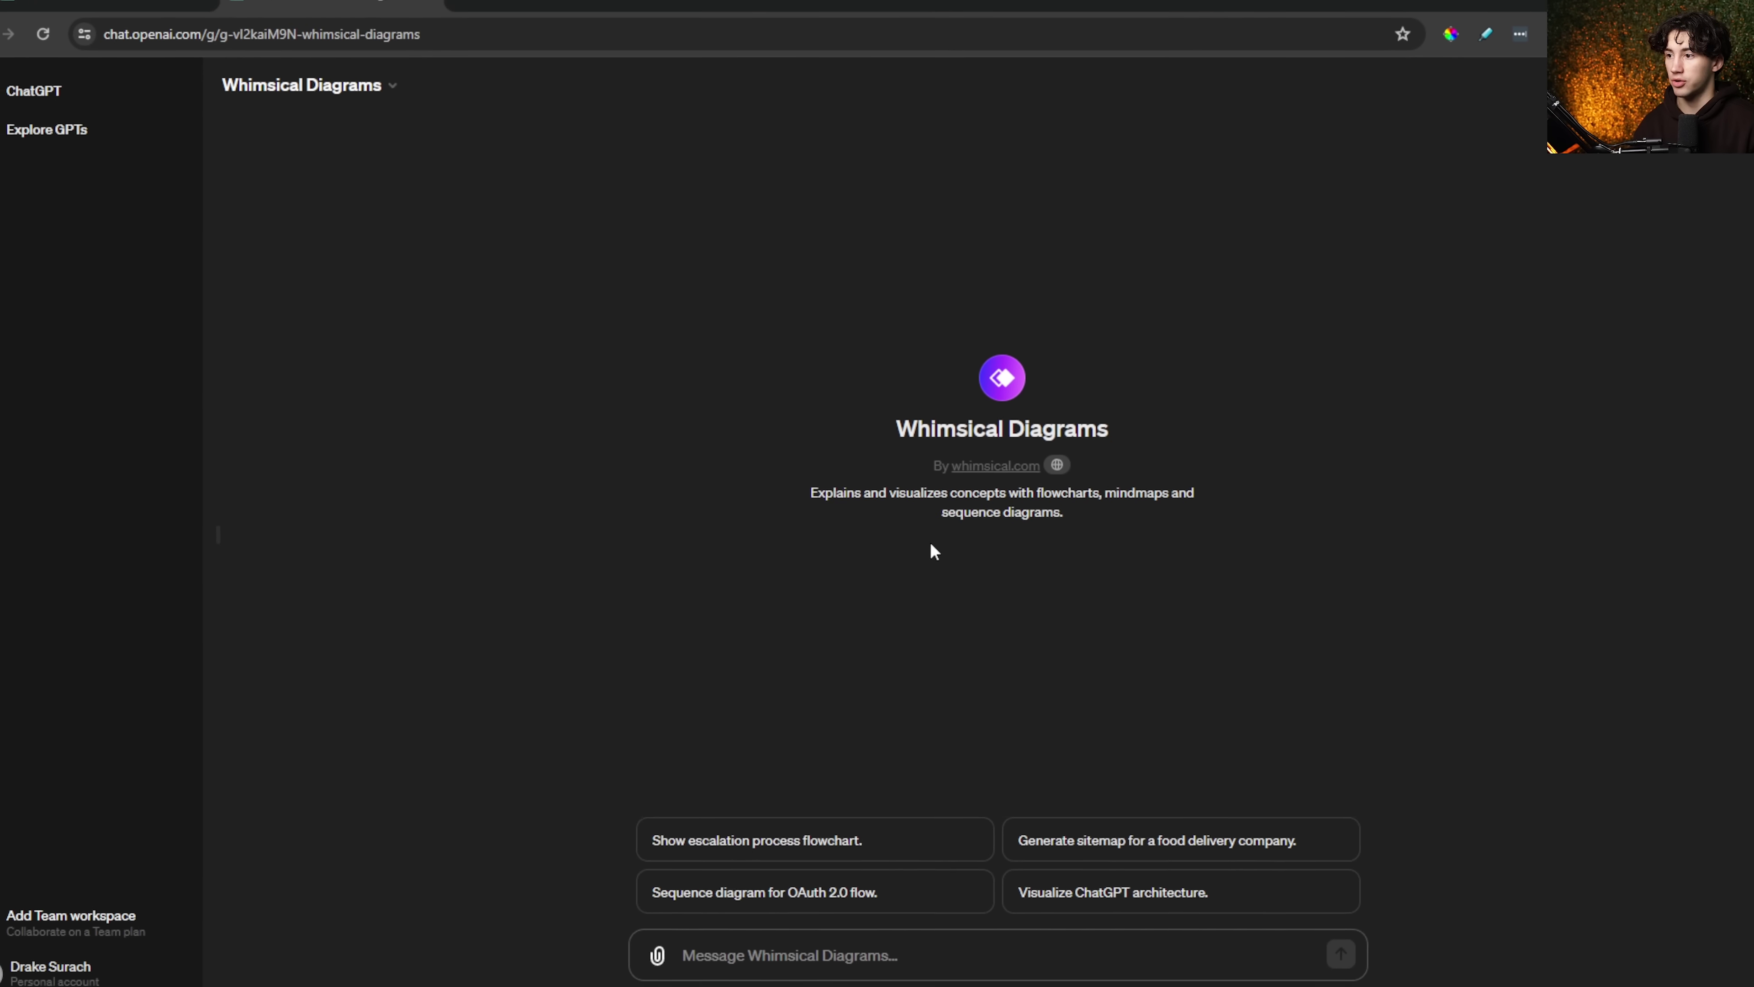
left_click(218, 534)
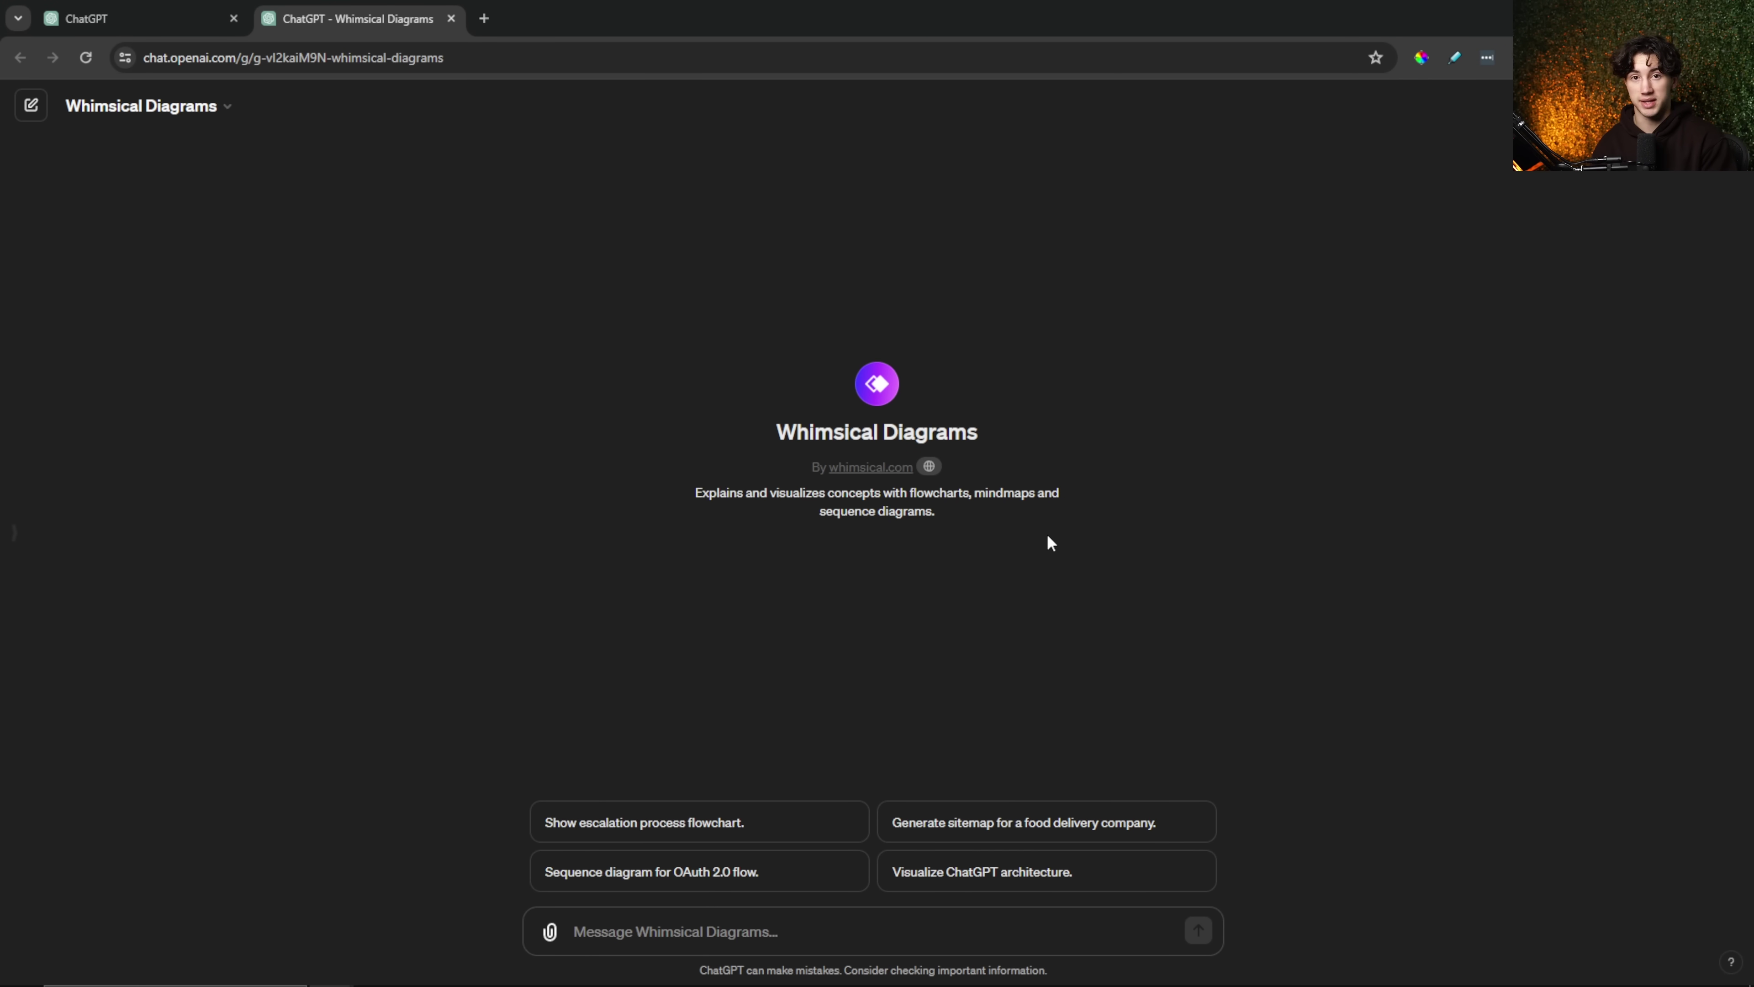
Step: Paste and send the reverse osmosis flowchart request, then scroll through the diagram reply
left_click(737, 938)
type("Help me visualize reverse osmosis in a diagram.")
left_click_drag(574, 931, 1016, 914)
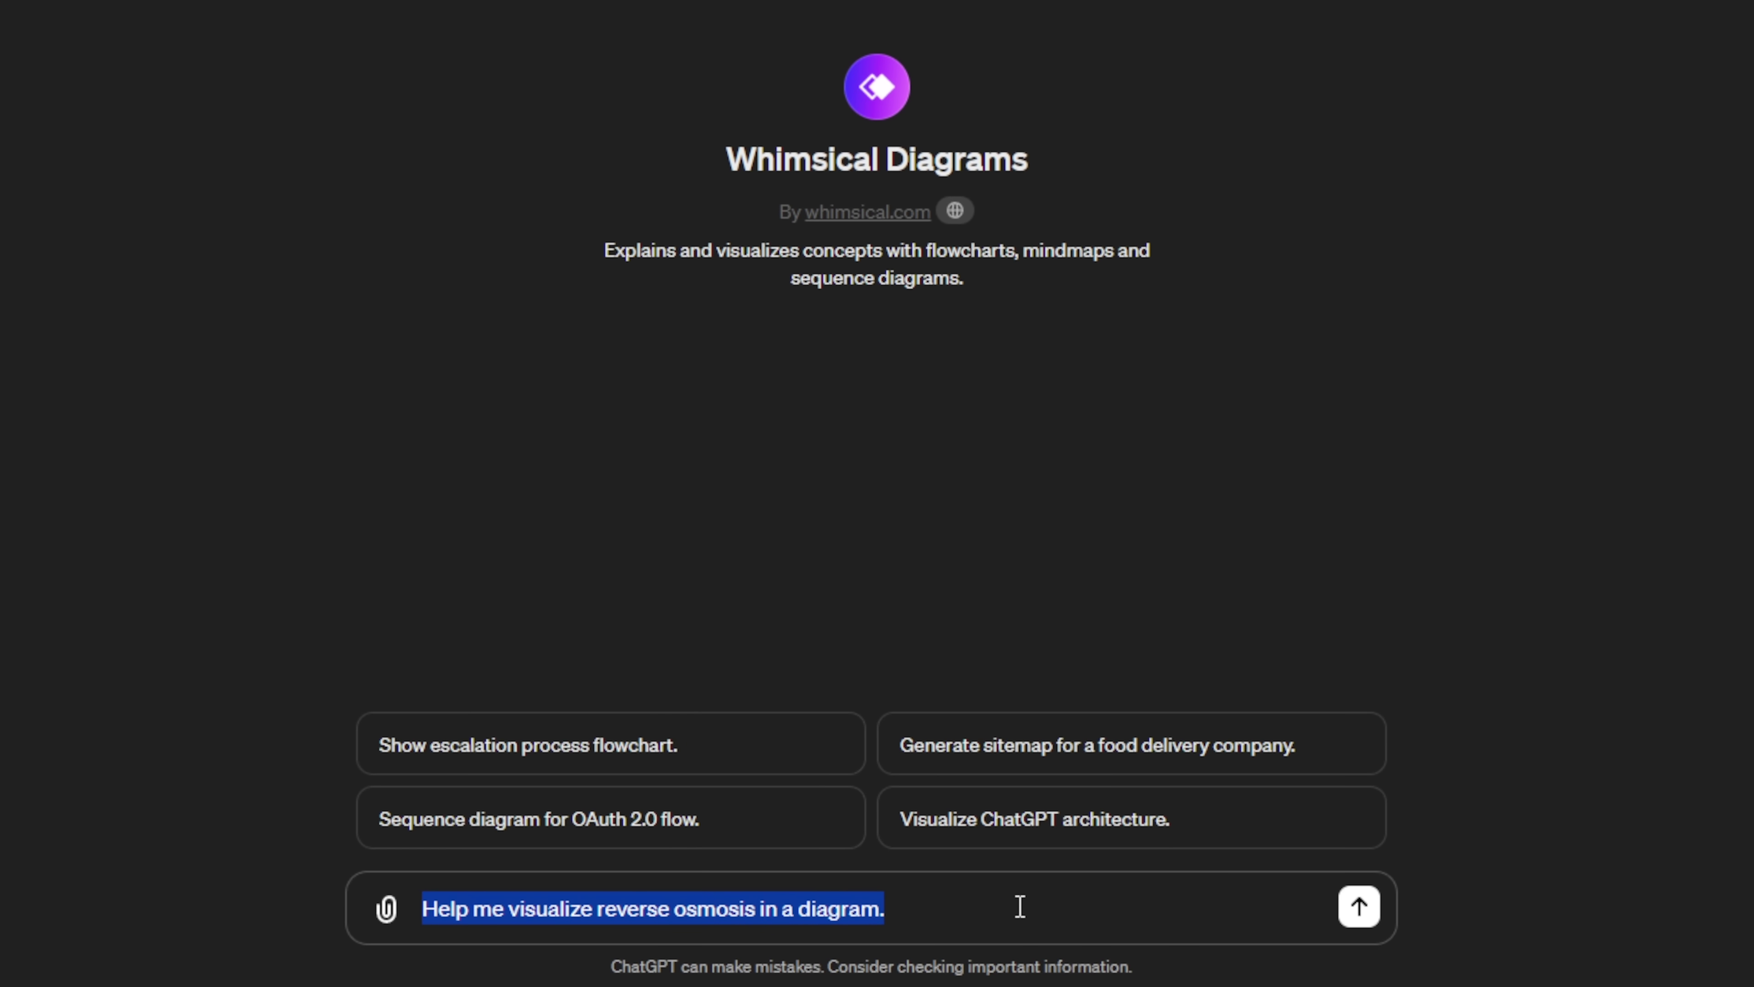
left_click(1019, 906)
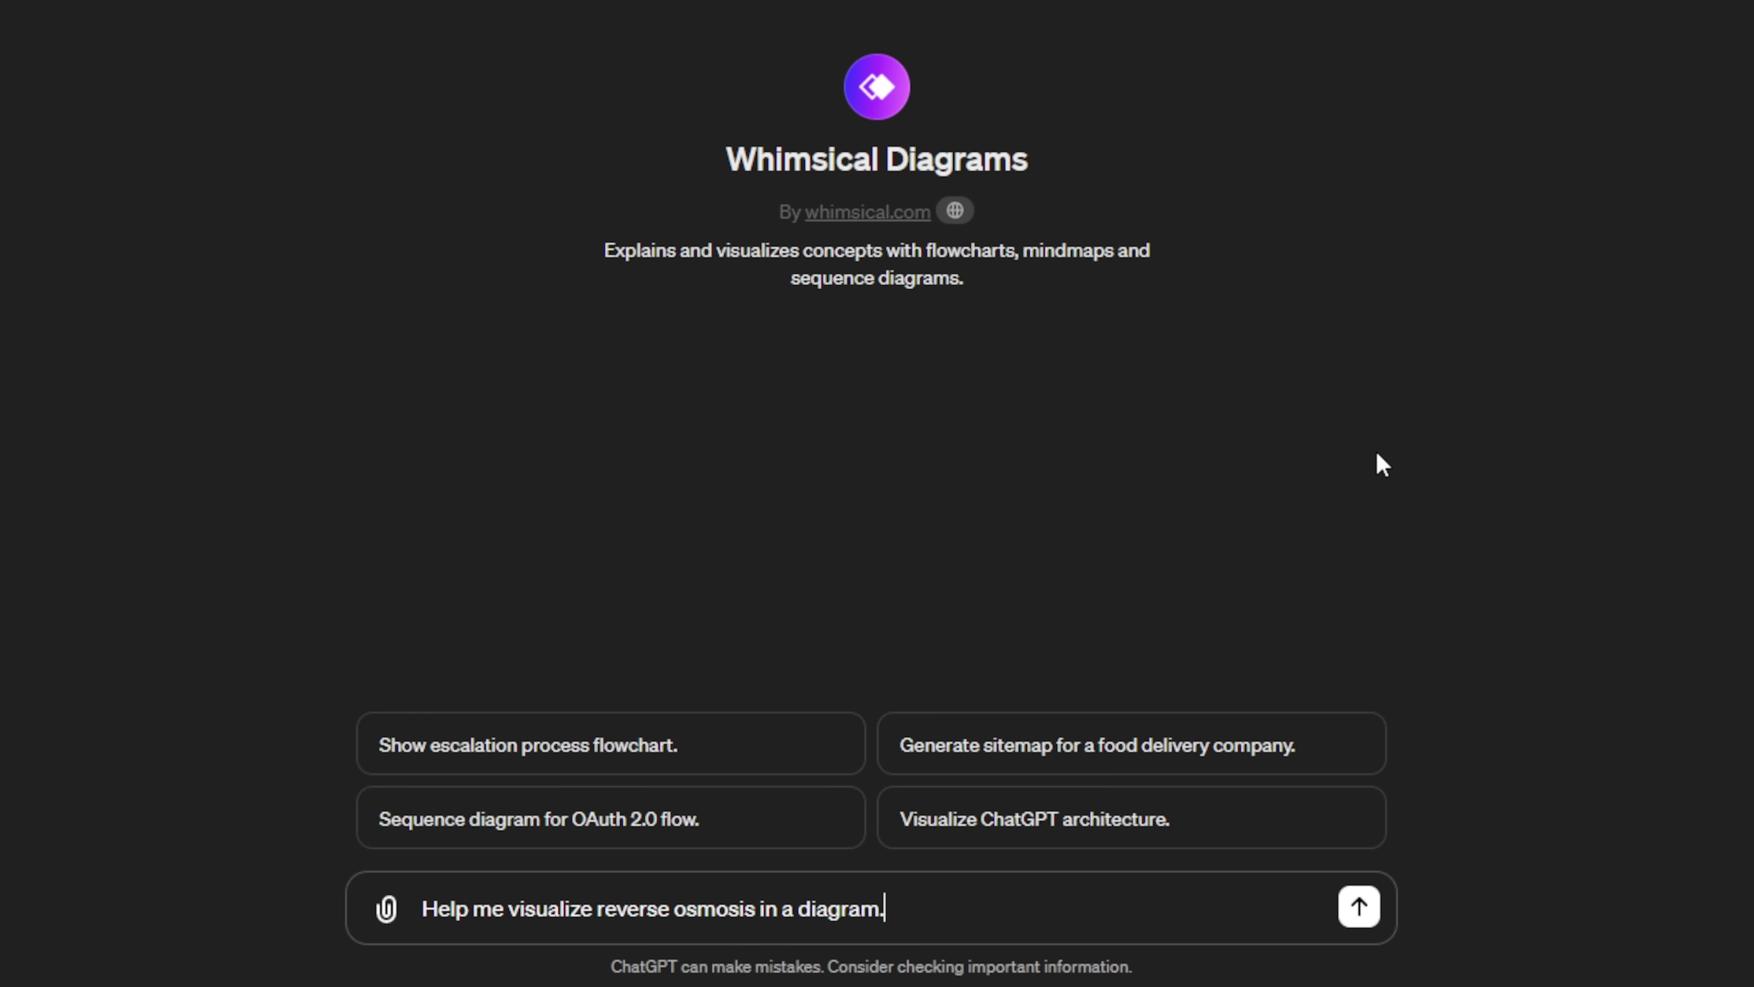
left_click(1359, 907)
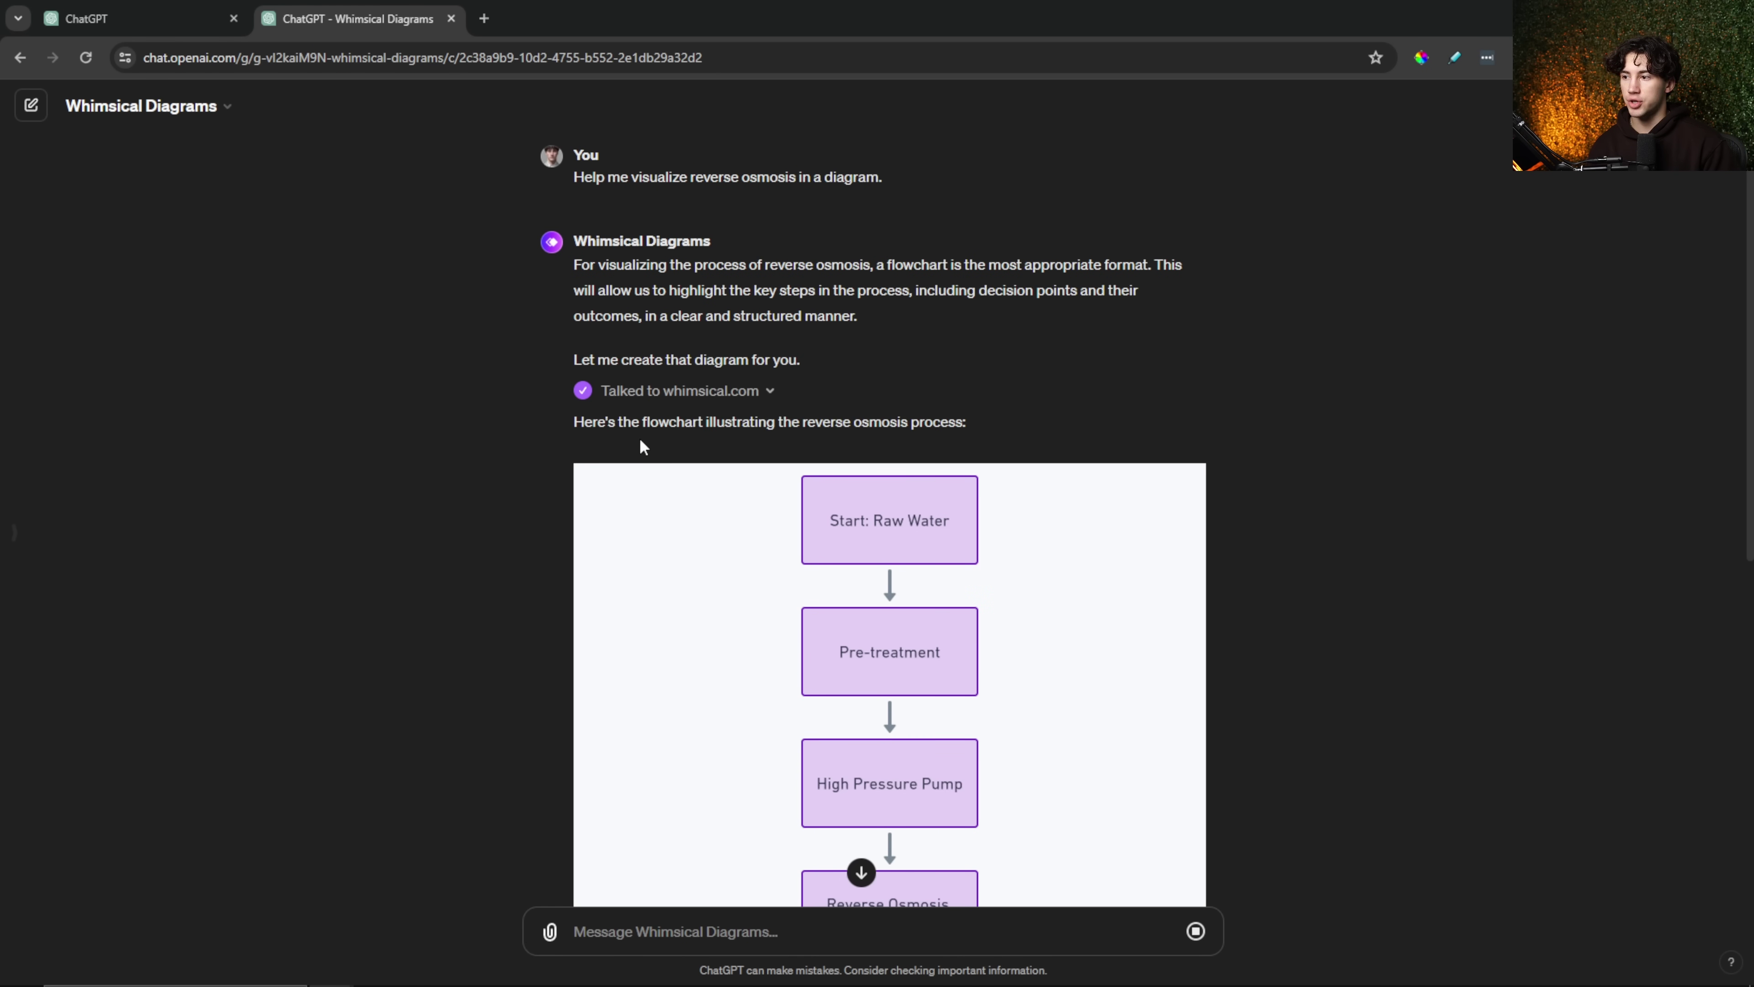
scroll(871, 418, "down", 5)
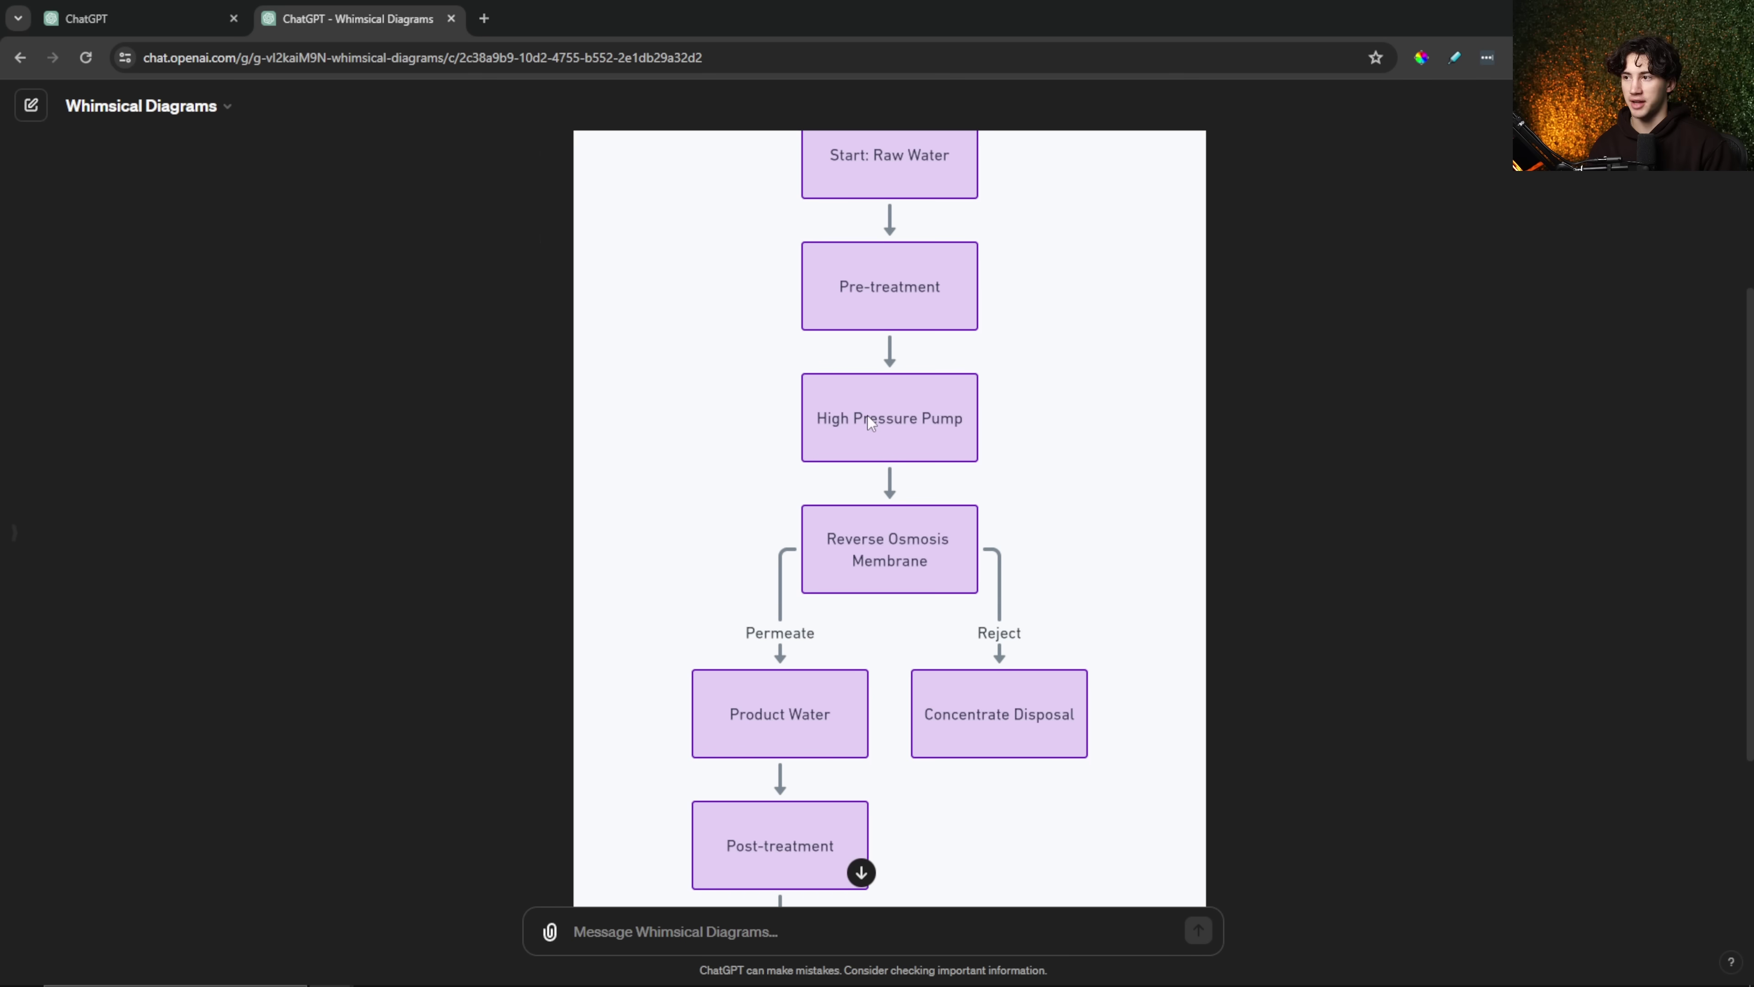
scroll(887, 390, "up", 3)
scroll(887, 390, "down", 7)
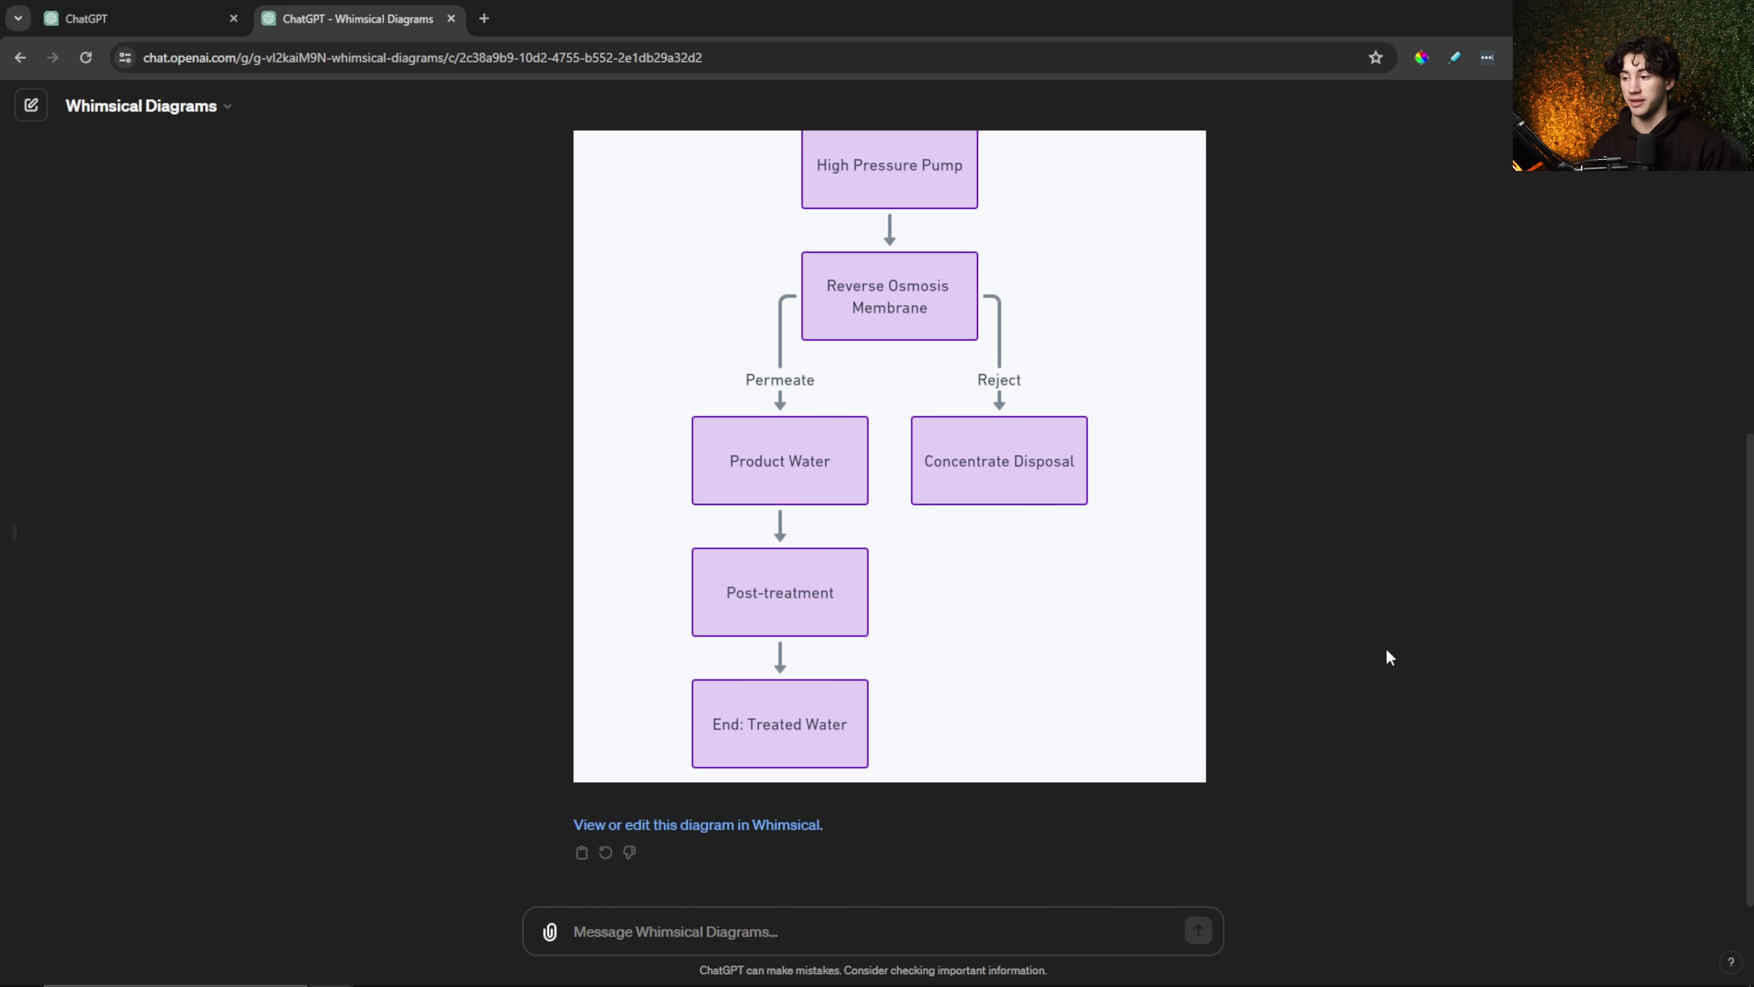
Step: In the Whimsical flowchart, move the Concentrate Disposal box further right and colour it red
left_click(615, 826)
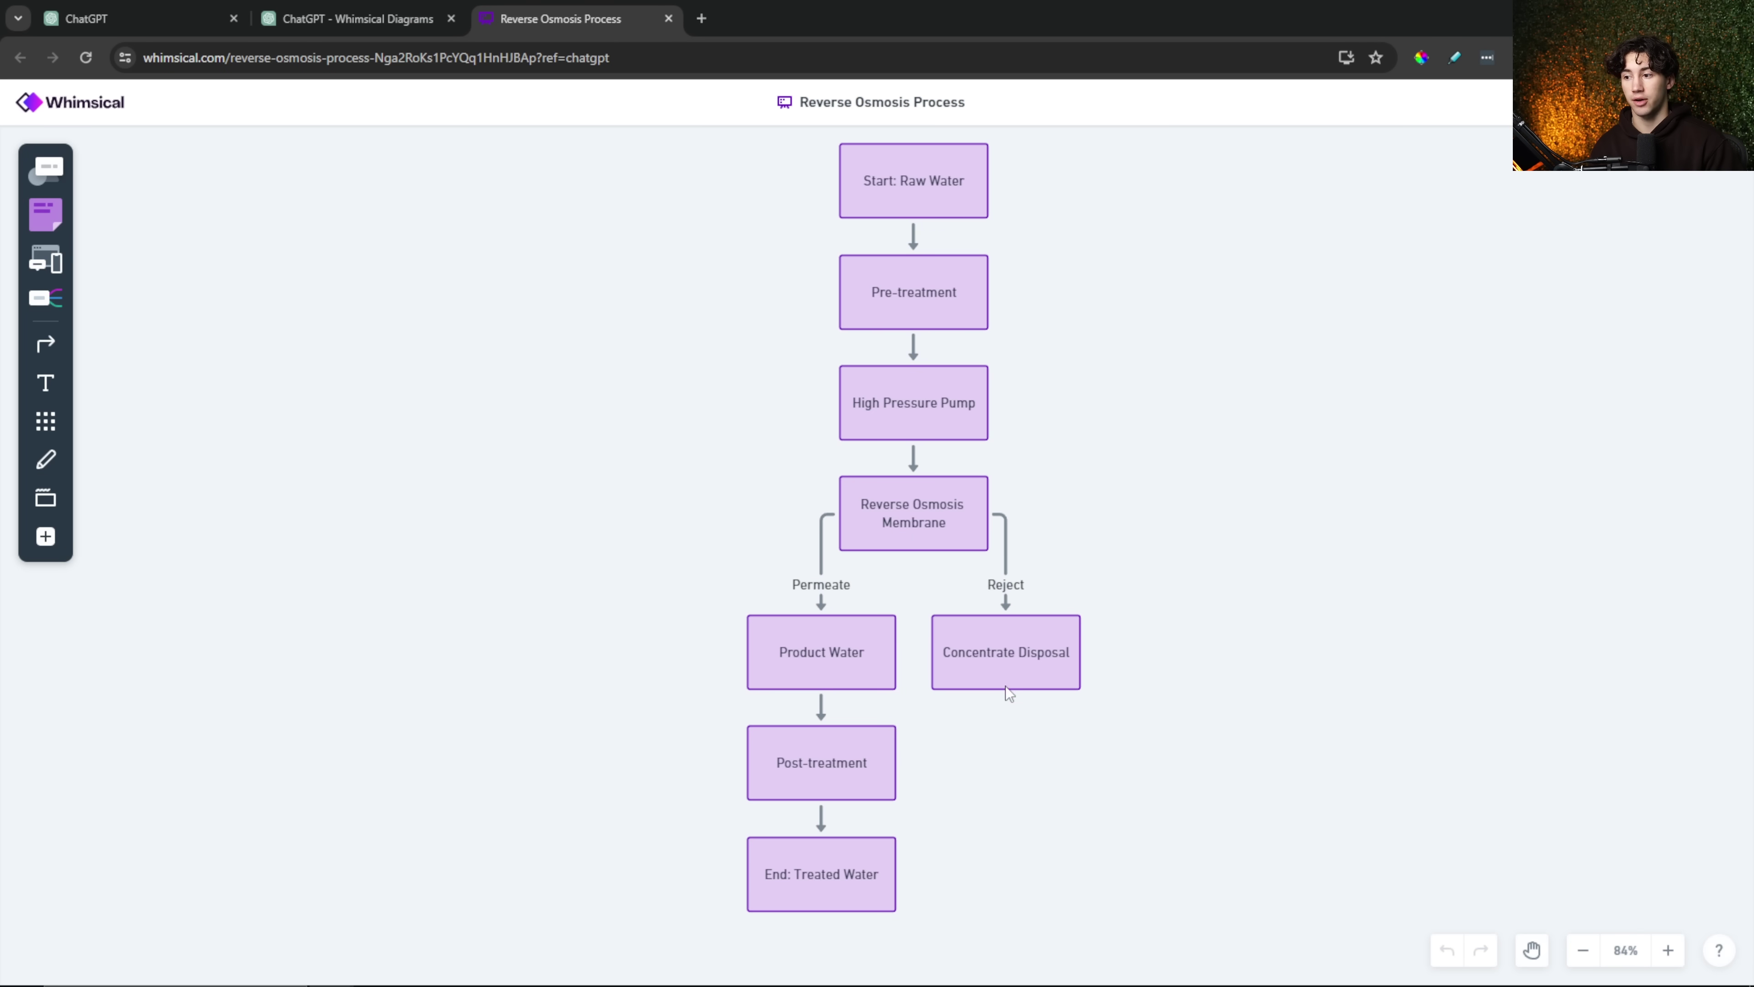
left_click_drag(1001, 681, 1105, 676)
left_click(966, 579)
left_click(926, 535)
left_click(1163, 423)
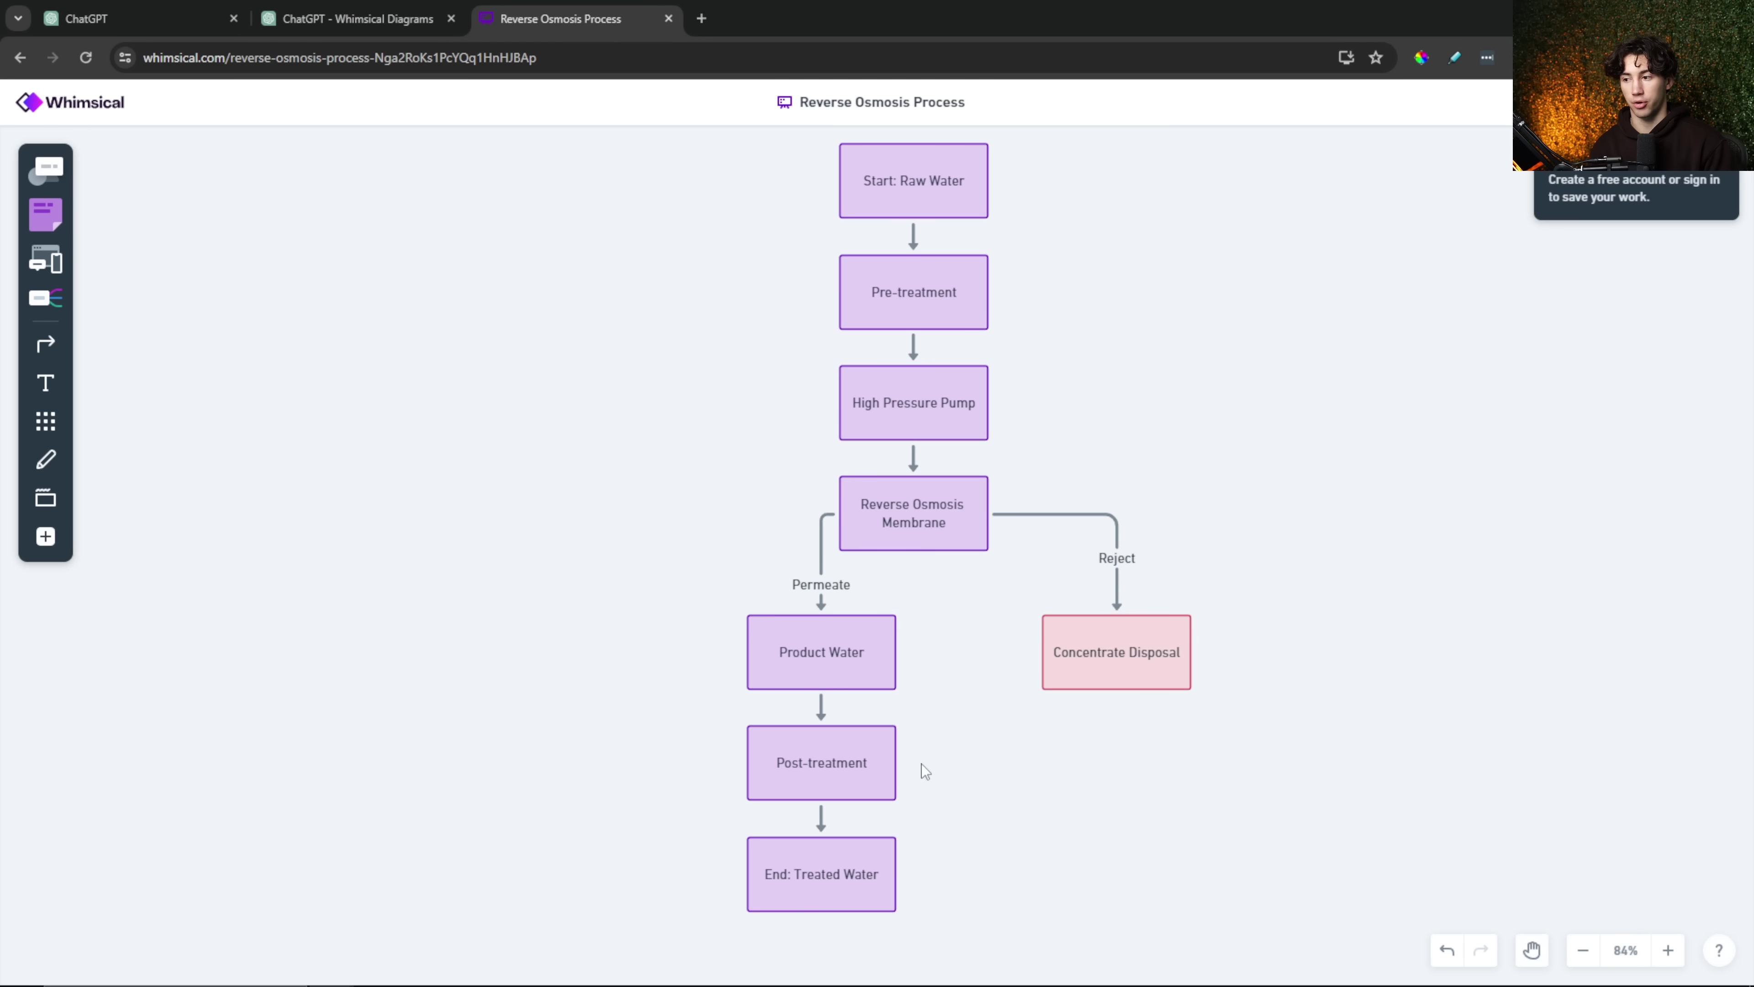
Step: Close the Reverse Osmosis Process board and return to ChatGPT
scroll(1002, 754, "up", 2)
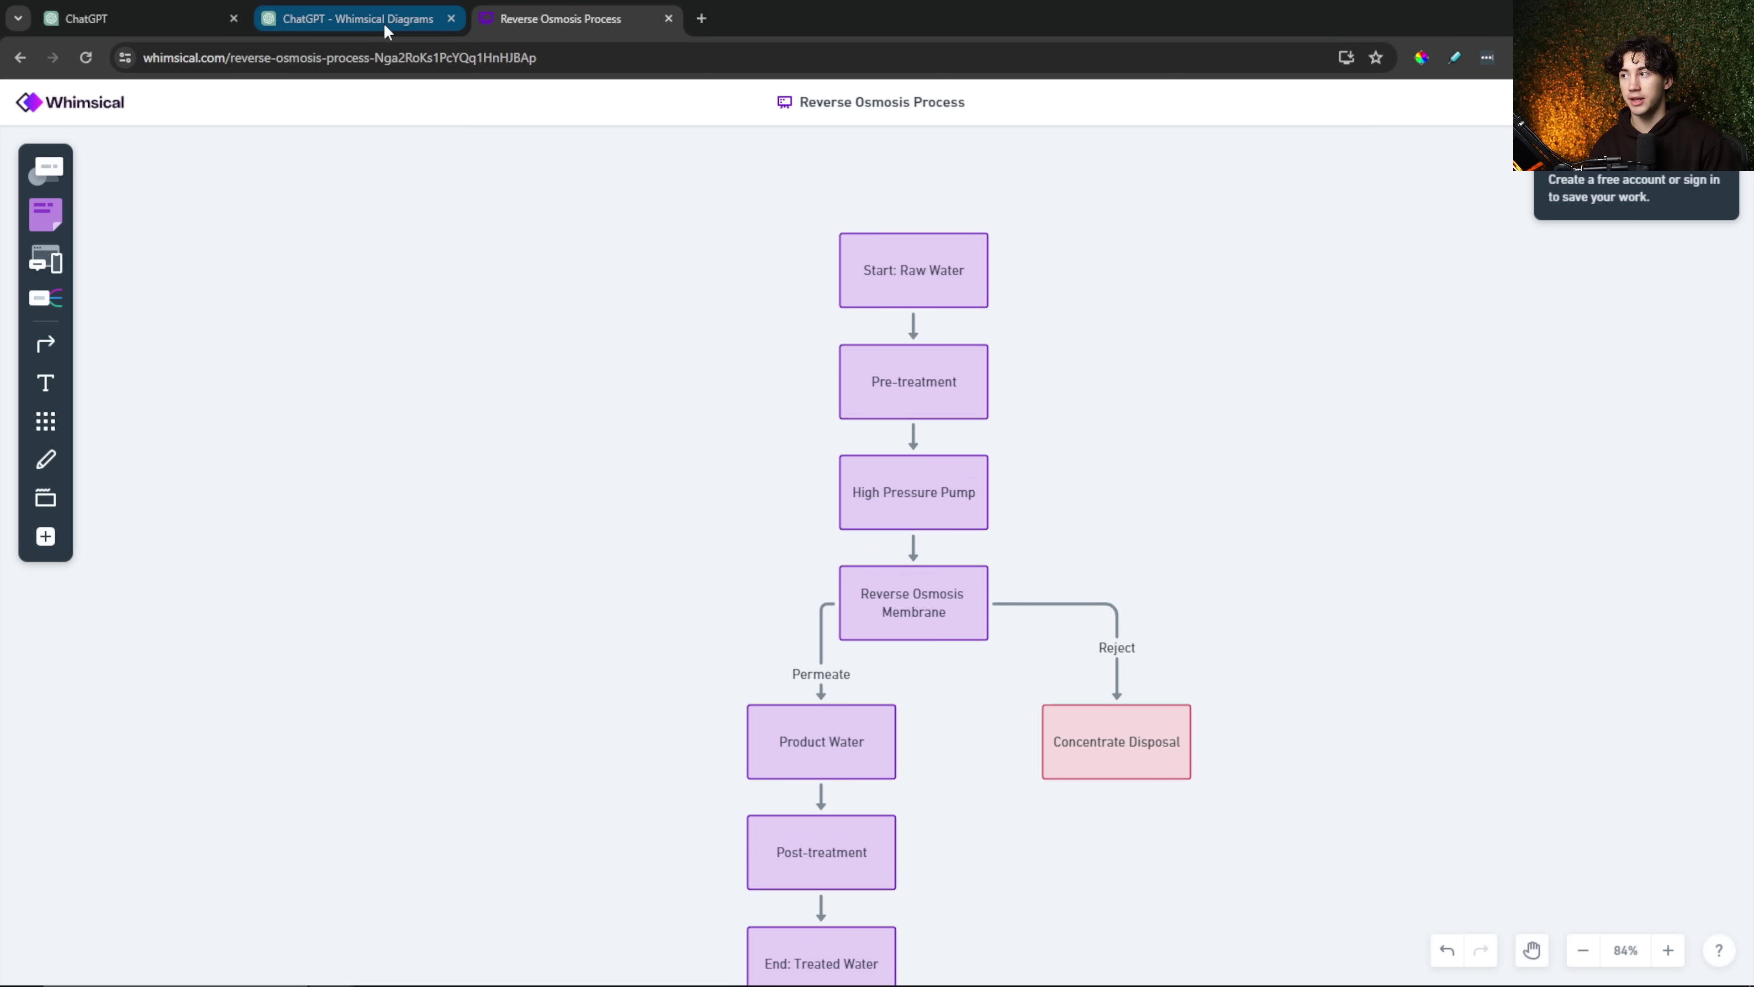
mouse_move(384, 28)
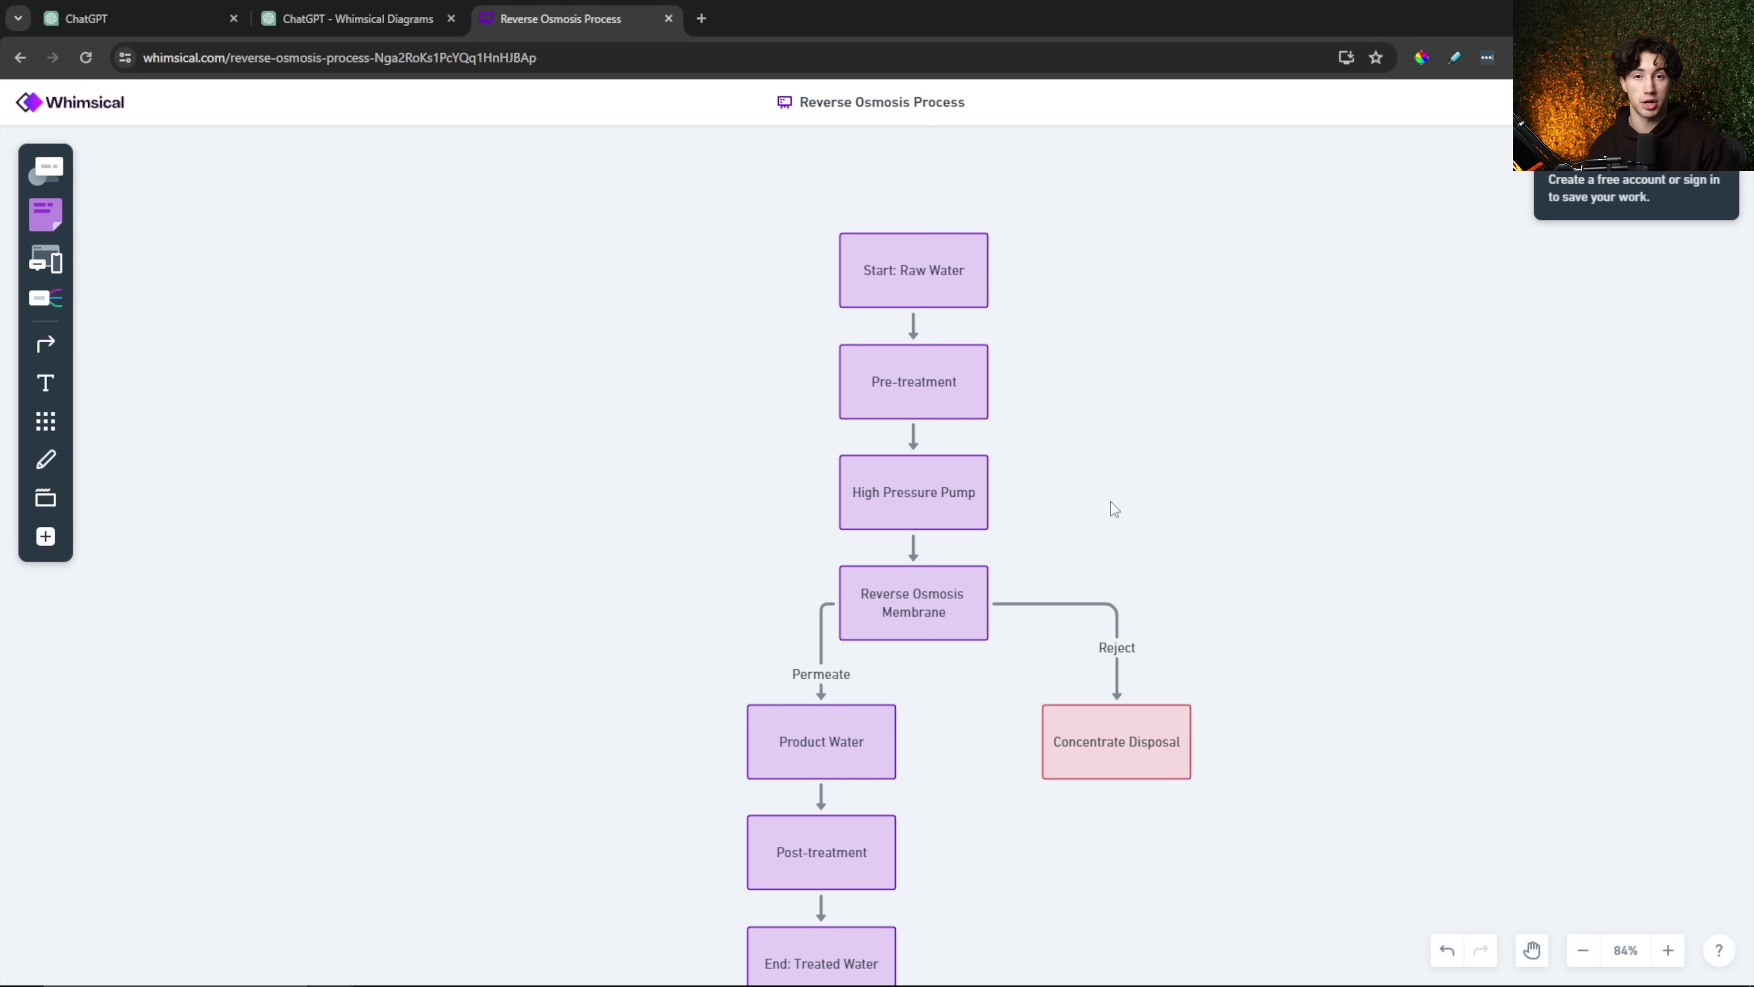
key("ctrl+w")
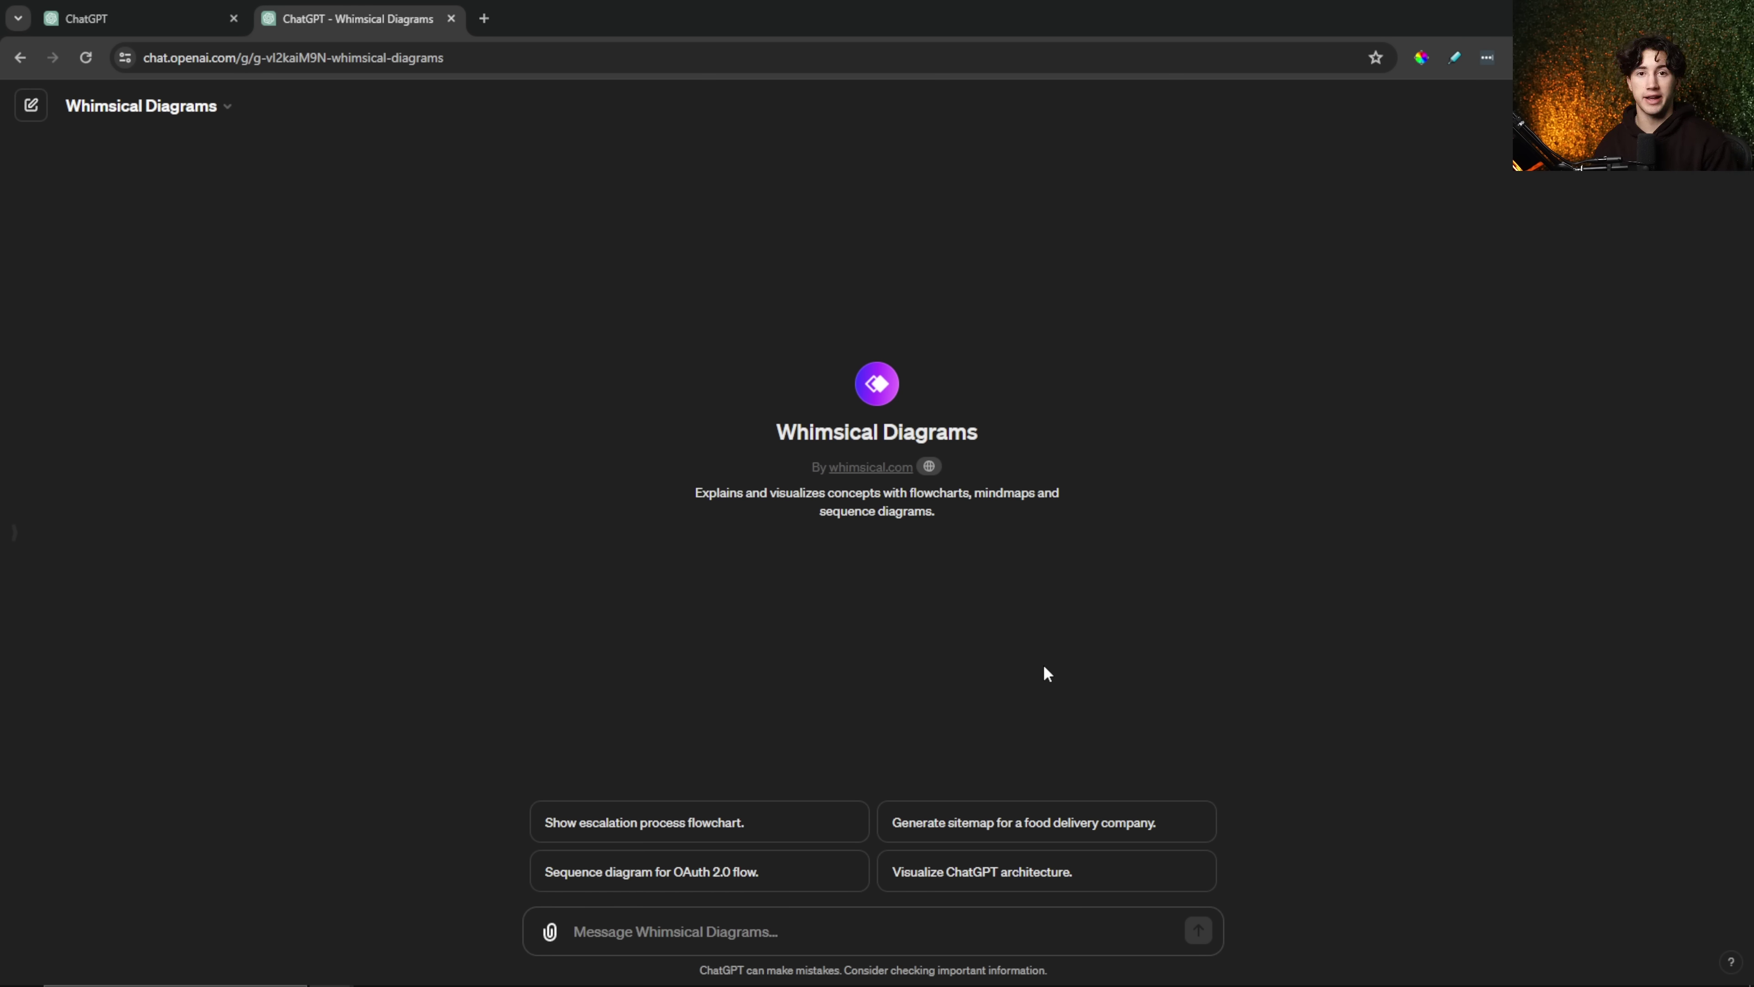
Step: Submit the AI YouTube video ideas mind map prompt and allow Whimsical Diagrams to contact whimsical.com
type("Brainstorm YouTube videos in a mindmap about artifical intelligence with 5 main headings and subheadings as well")
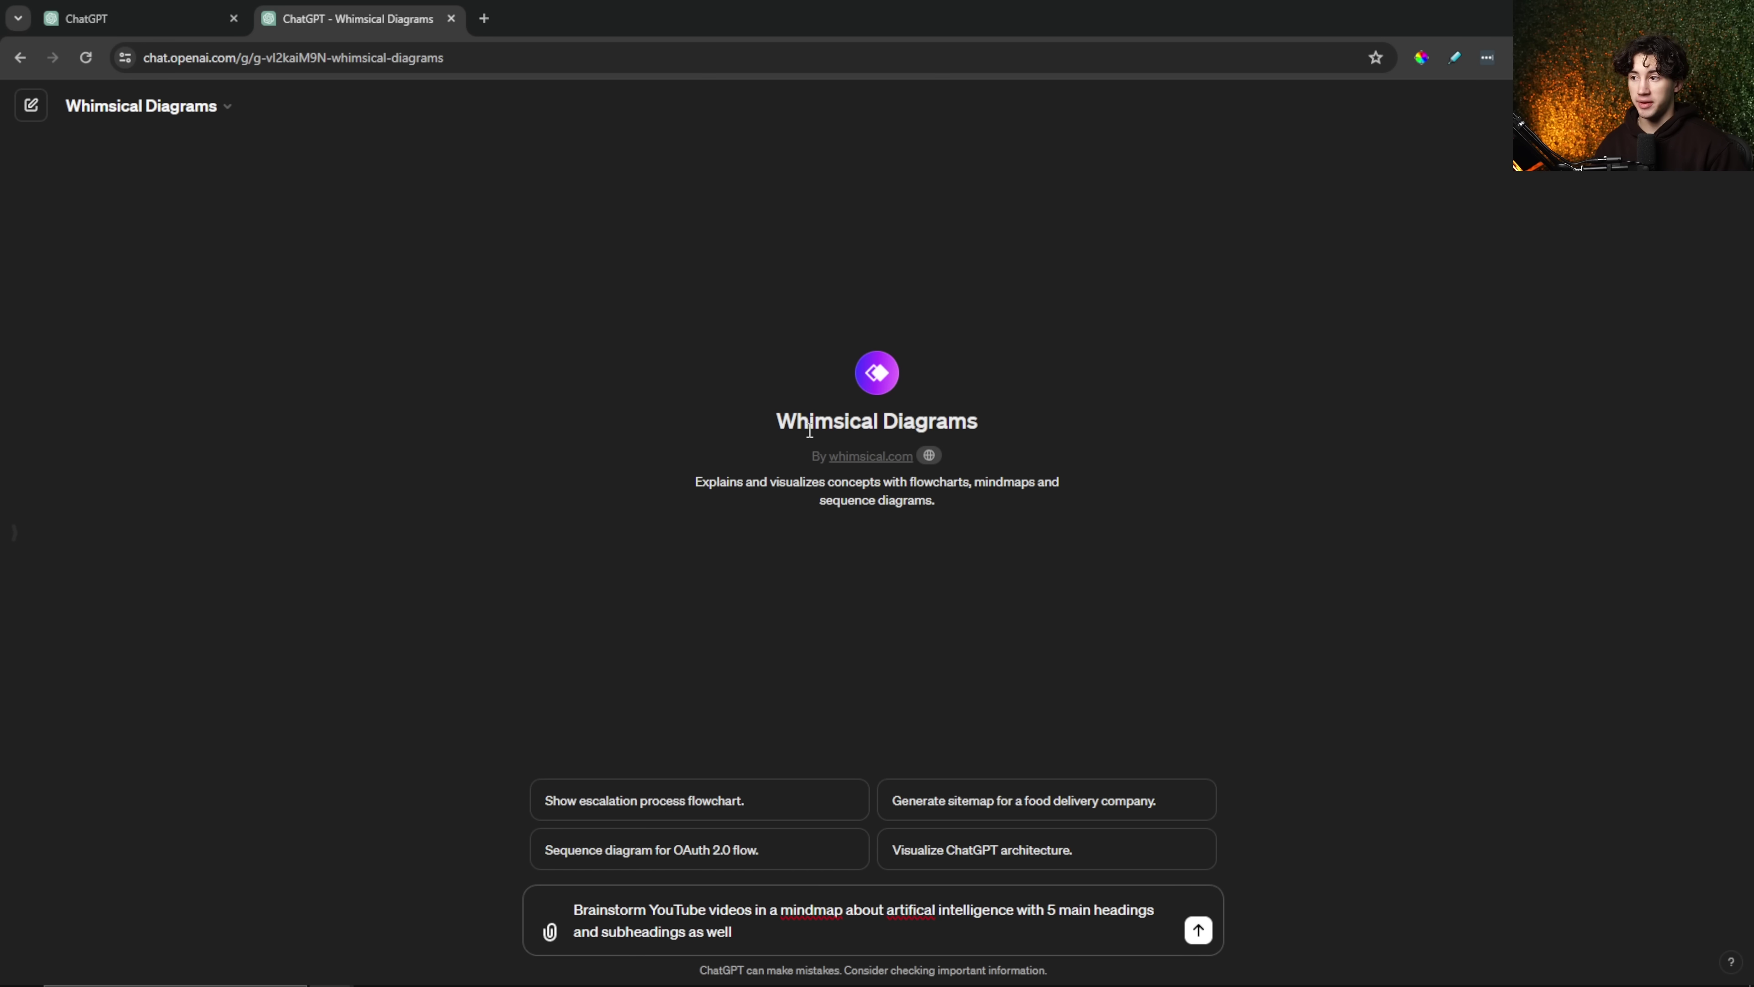
left_click_drag(576, 906, 1290, 872)
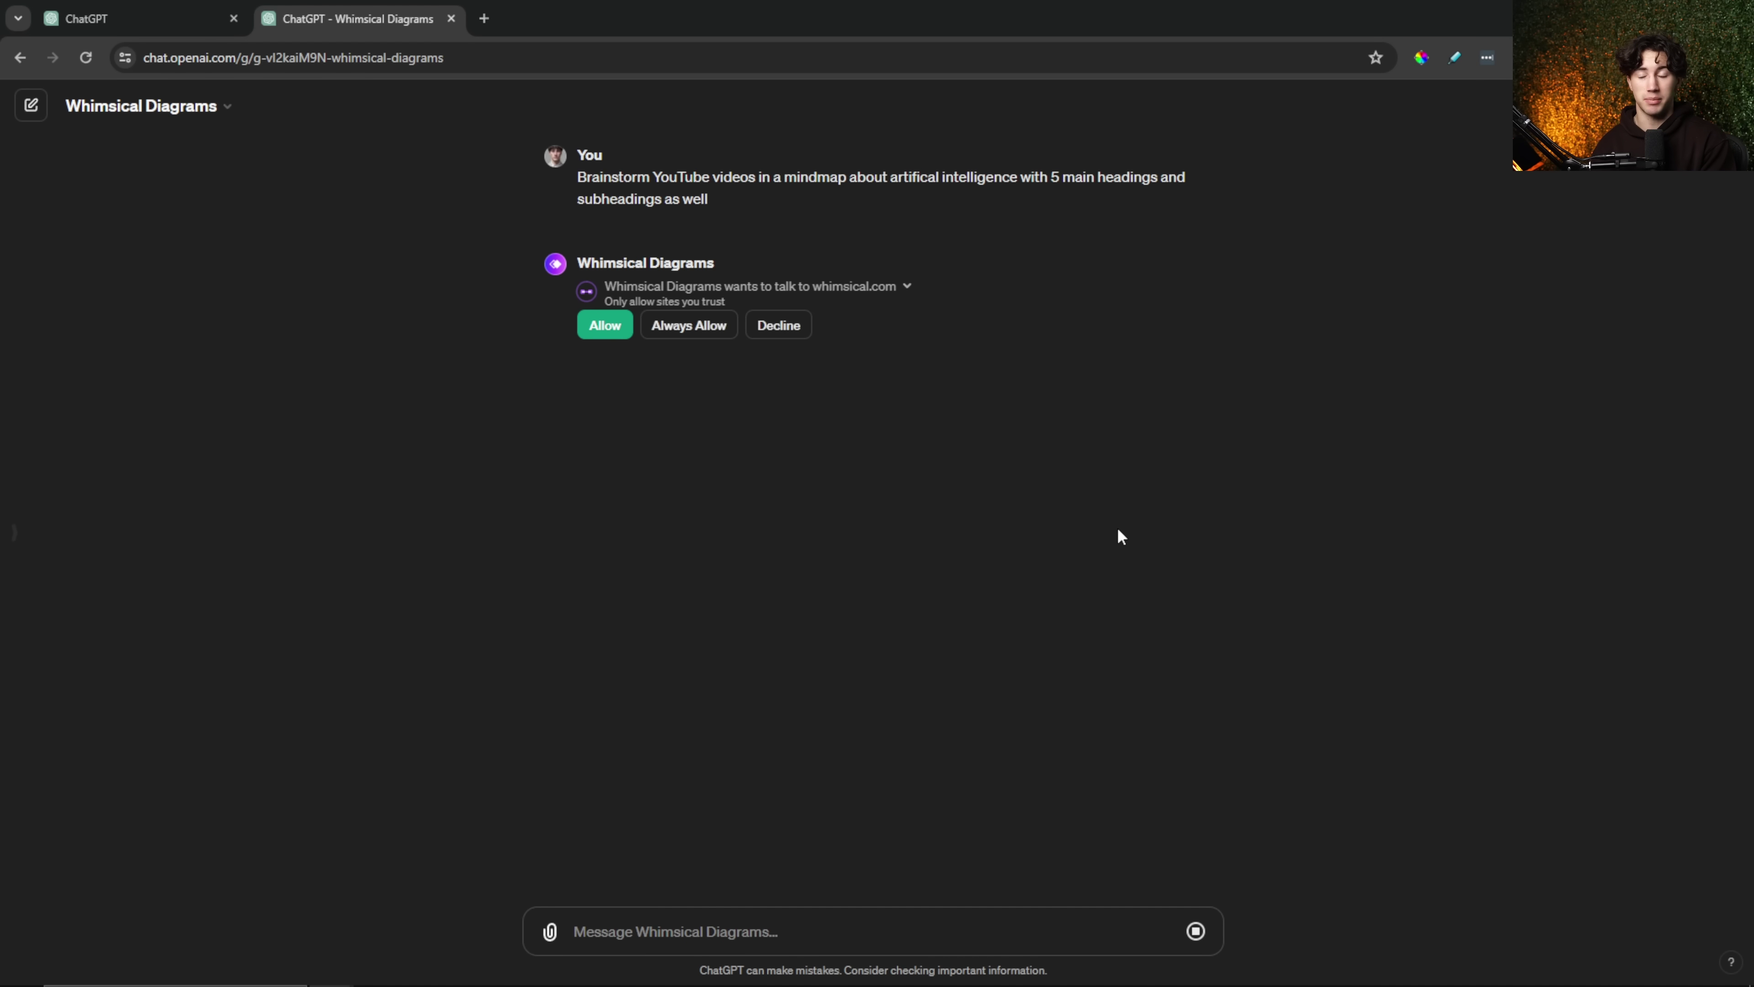
left_click(603, 325)
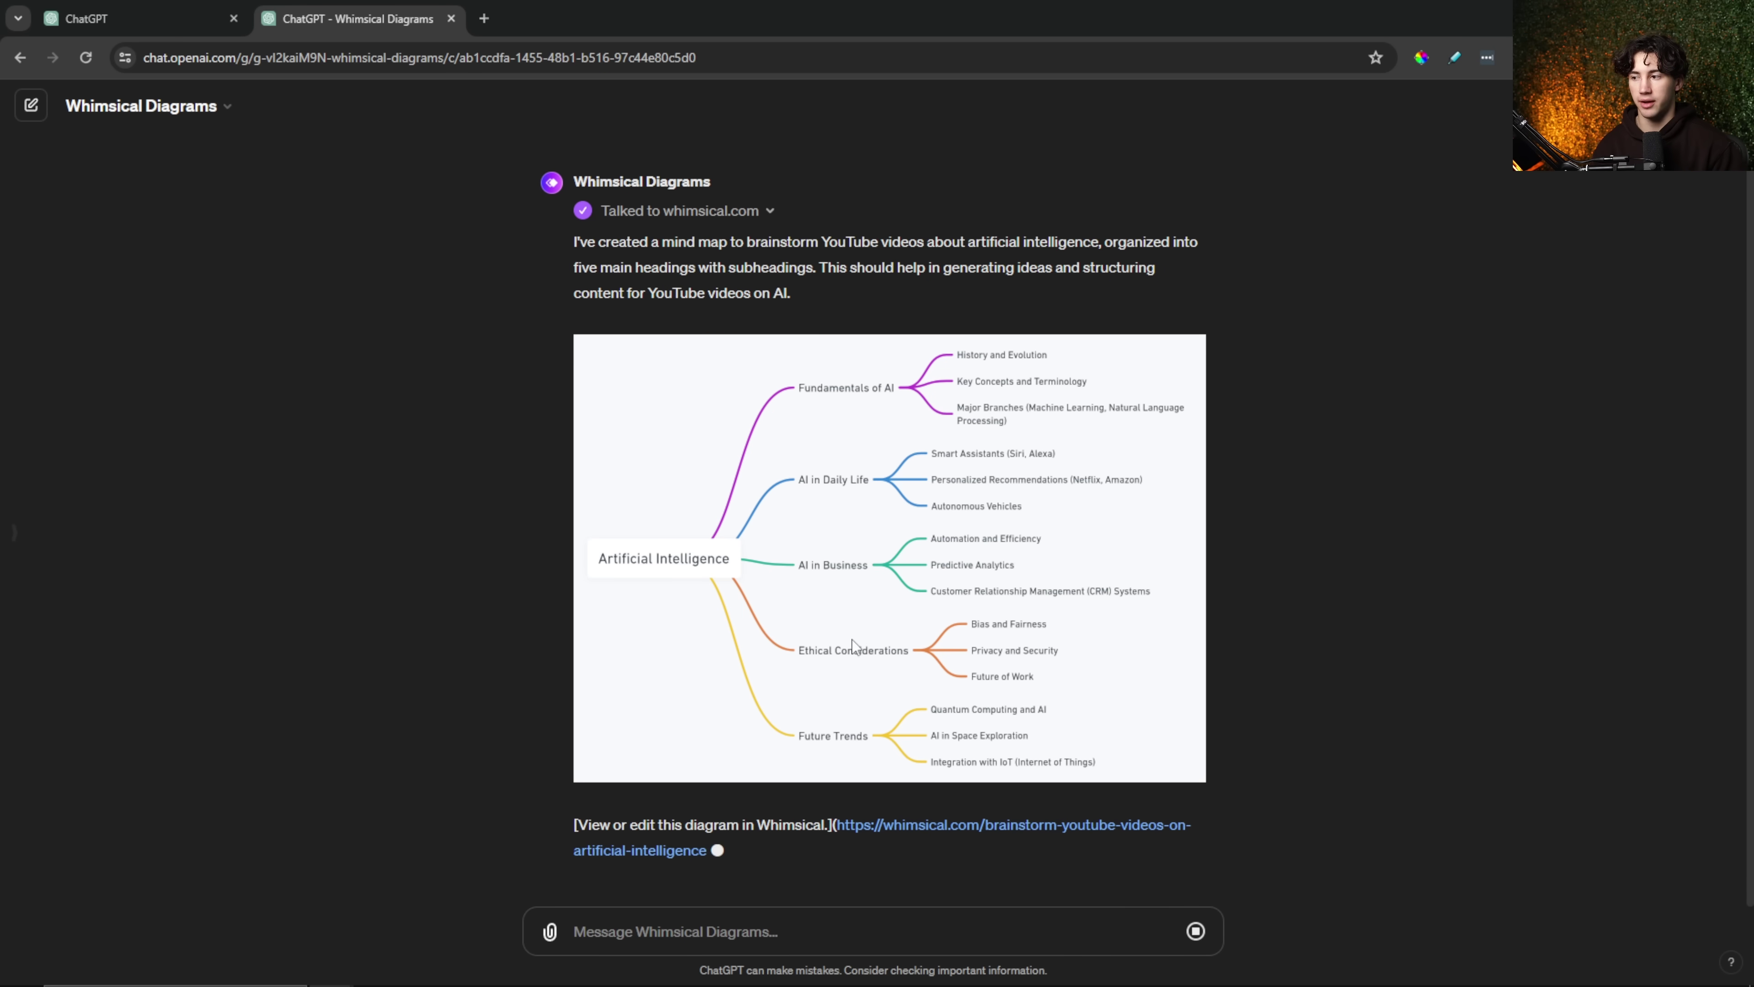
scroll(859, 628, "up", 2)
scroll(858, 627, "down", 2)
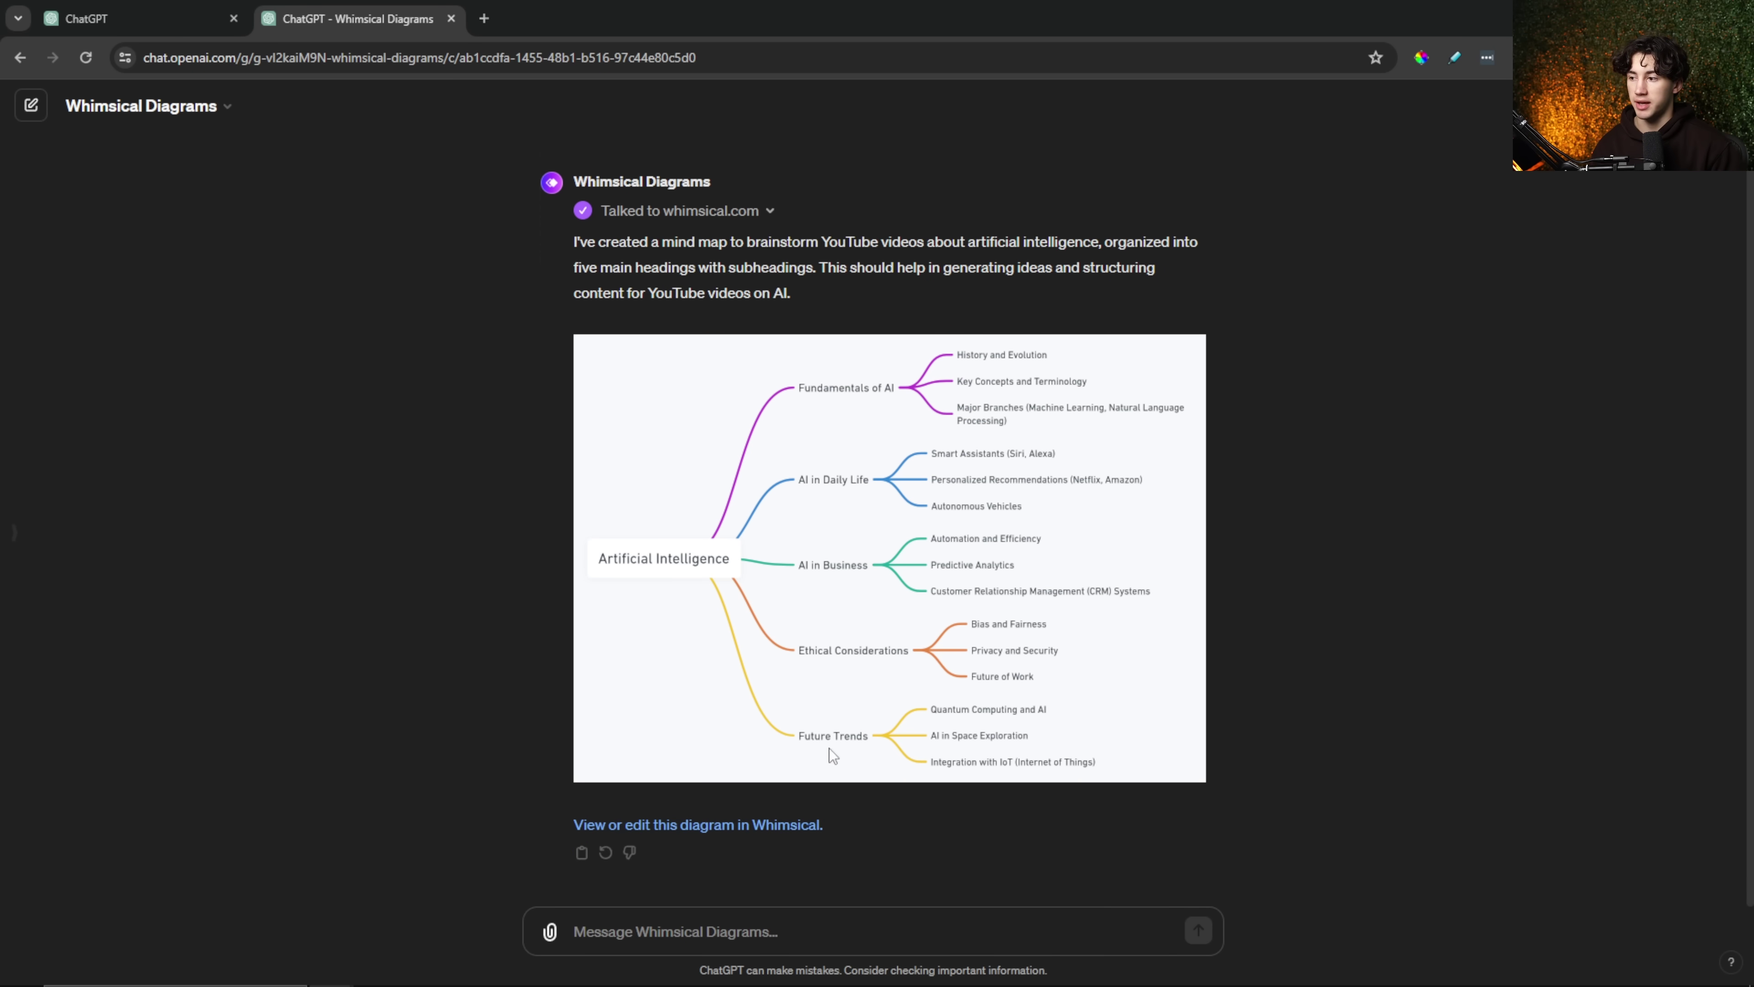
Step: Open the mind map in Whimsical and select each of the five main headings in turn
left_click(751, 830)
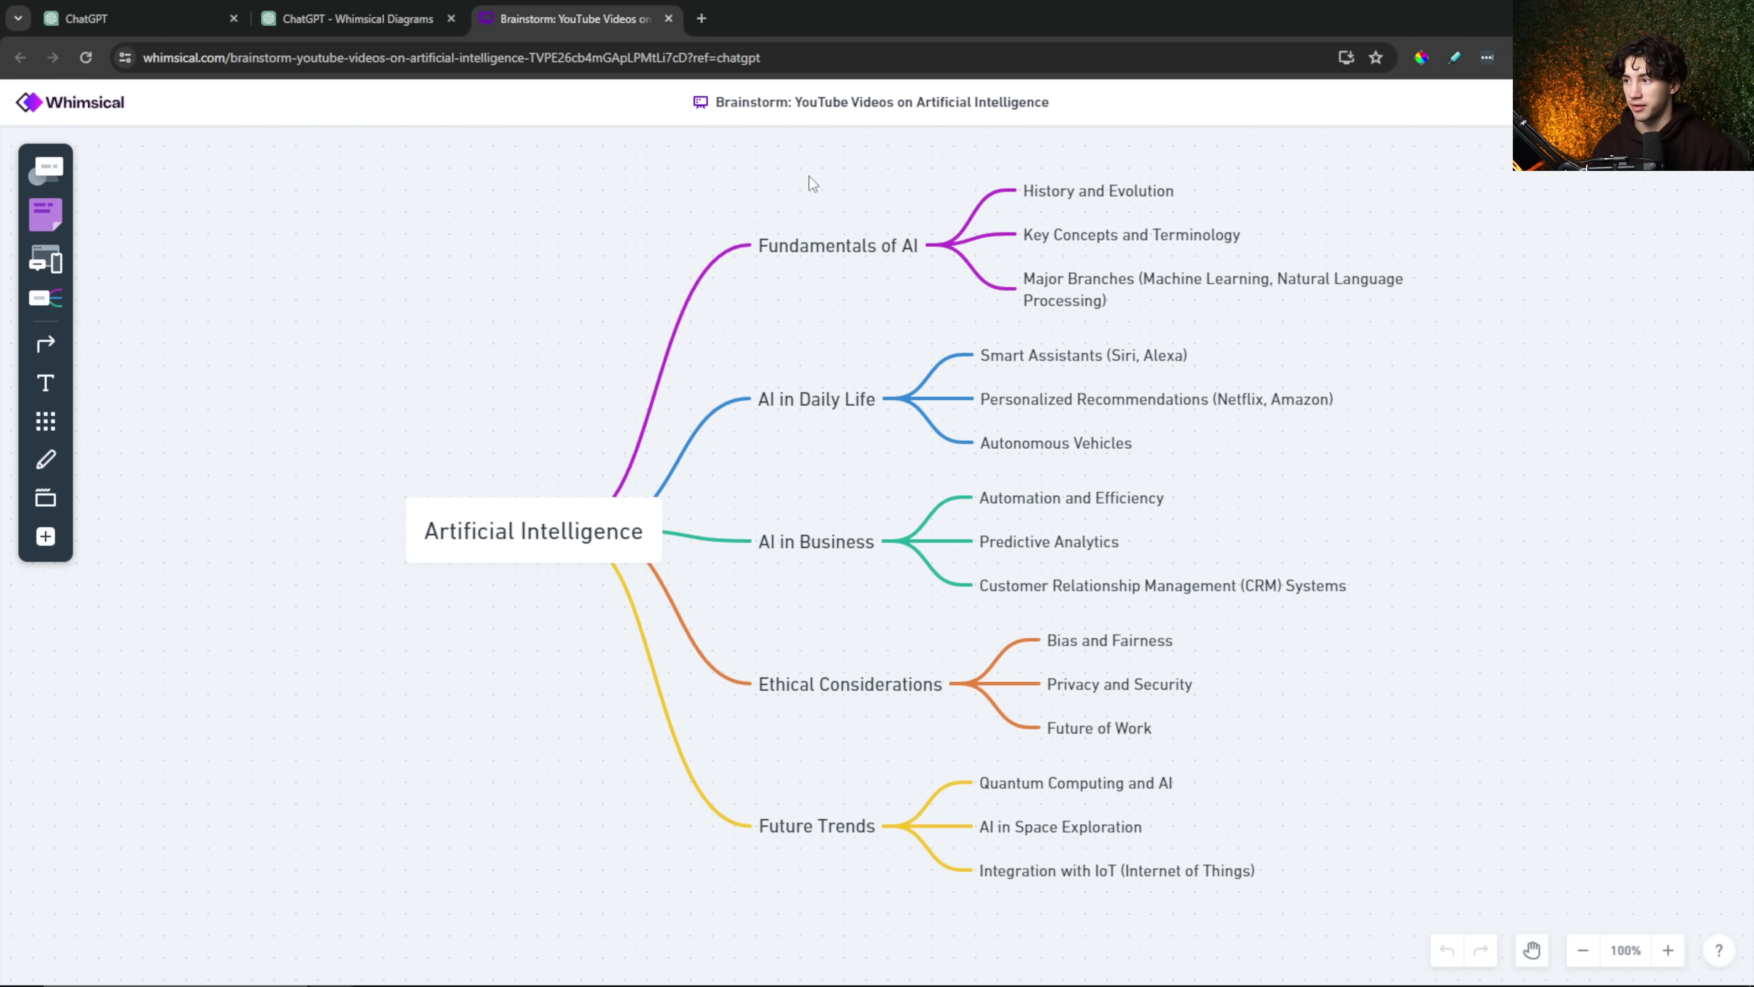
scroll(864, 233, "up", 1)
left_click(836, 247)
left_click(818, 408)
left_click(815, 558)
left_click(848, 712)
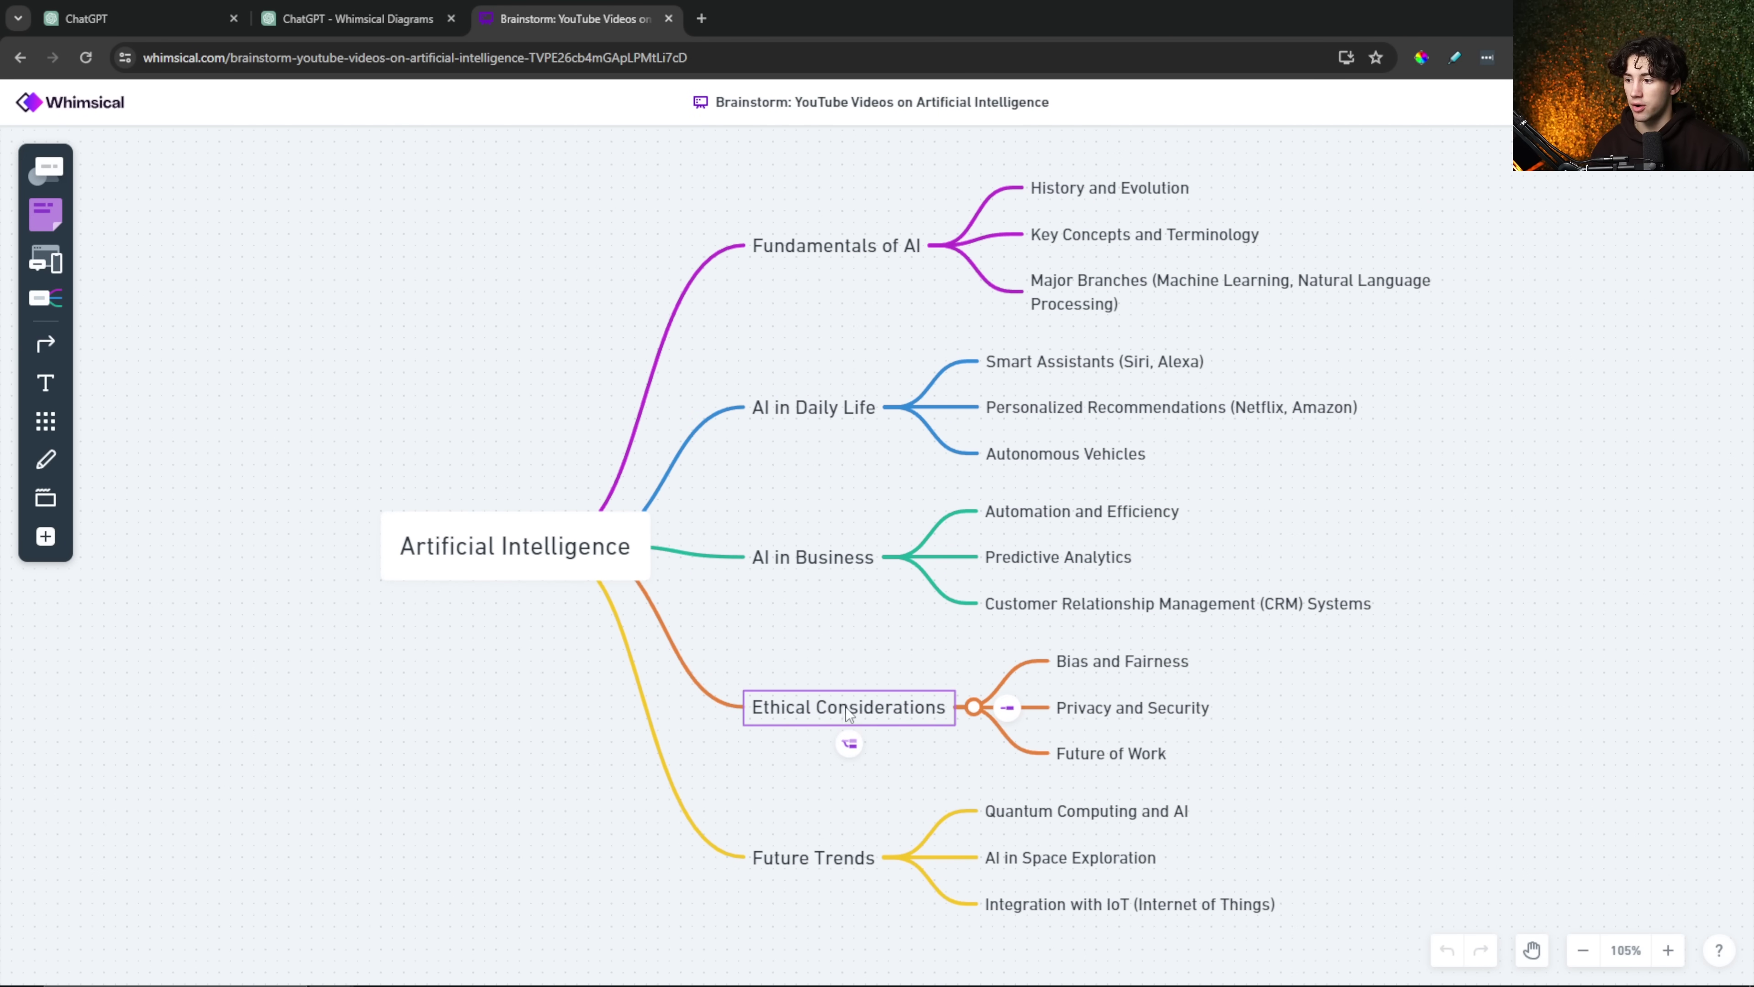
left_click(852, 865)
Step: Select the Fundamentals of AI branch and its subtopics, including Key Concepts and Major Branches
left_click(828, 242)
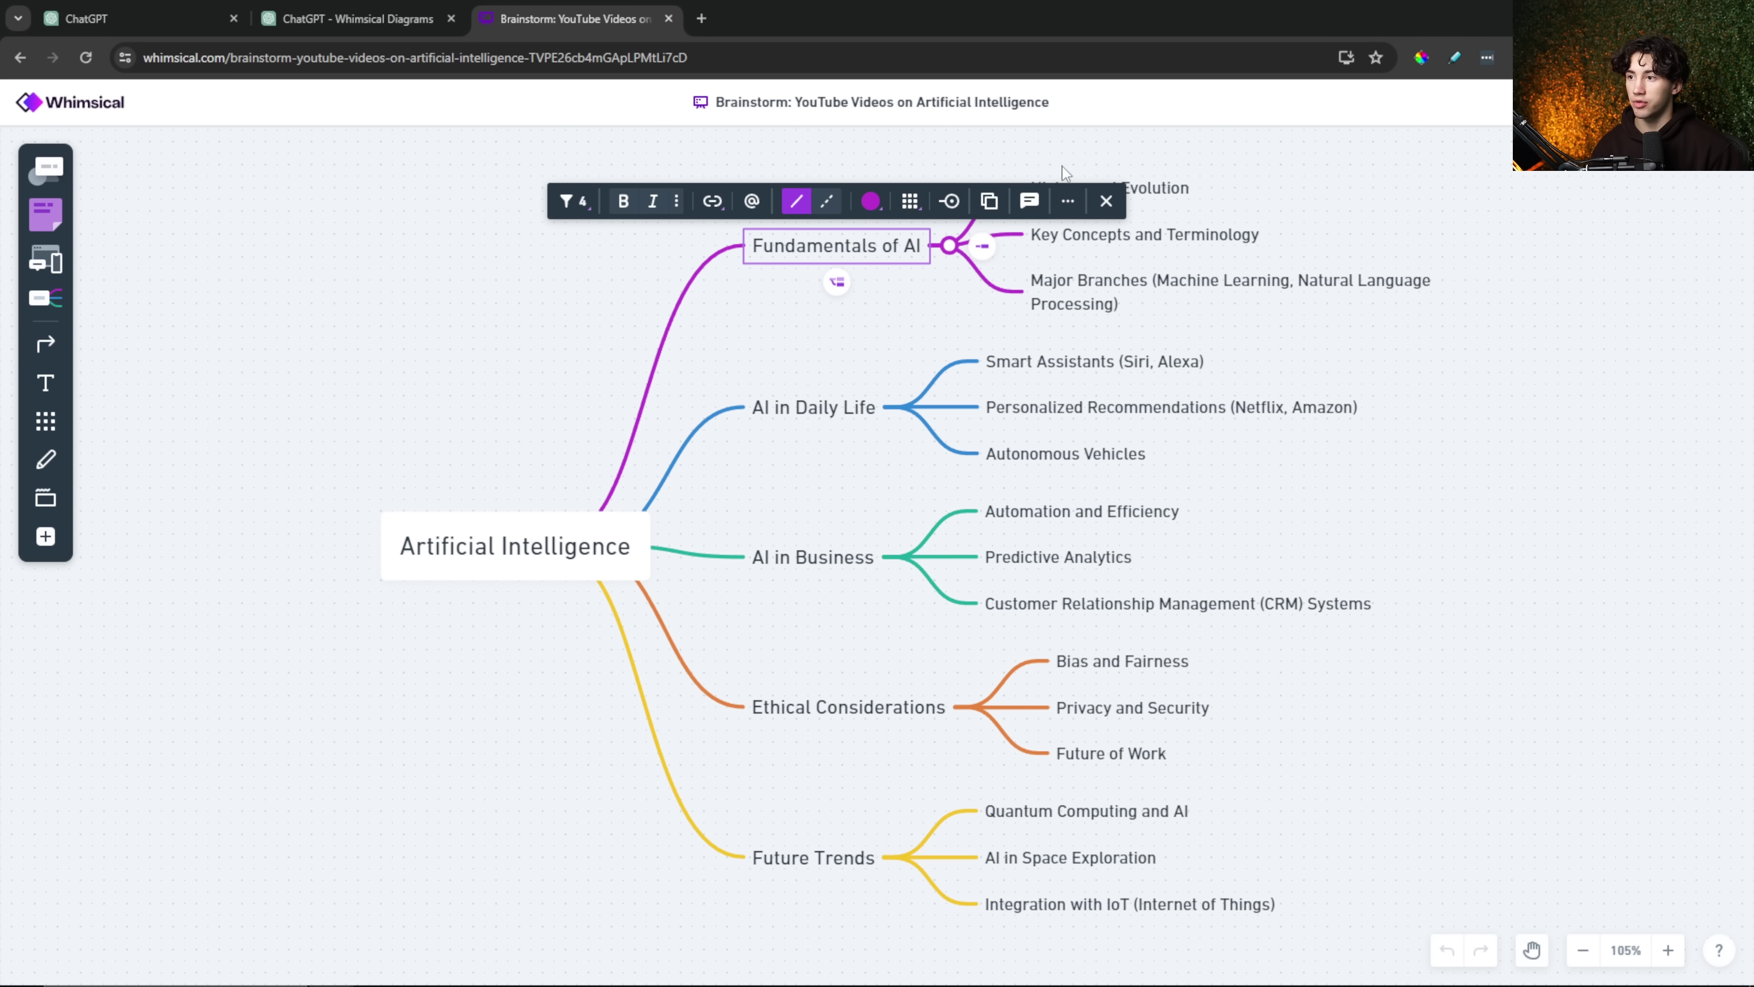
left_click_drag(1322, 151, 1025, 323)
left_click_drag(839, 247, 869, 220)
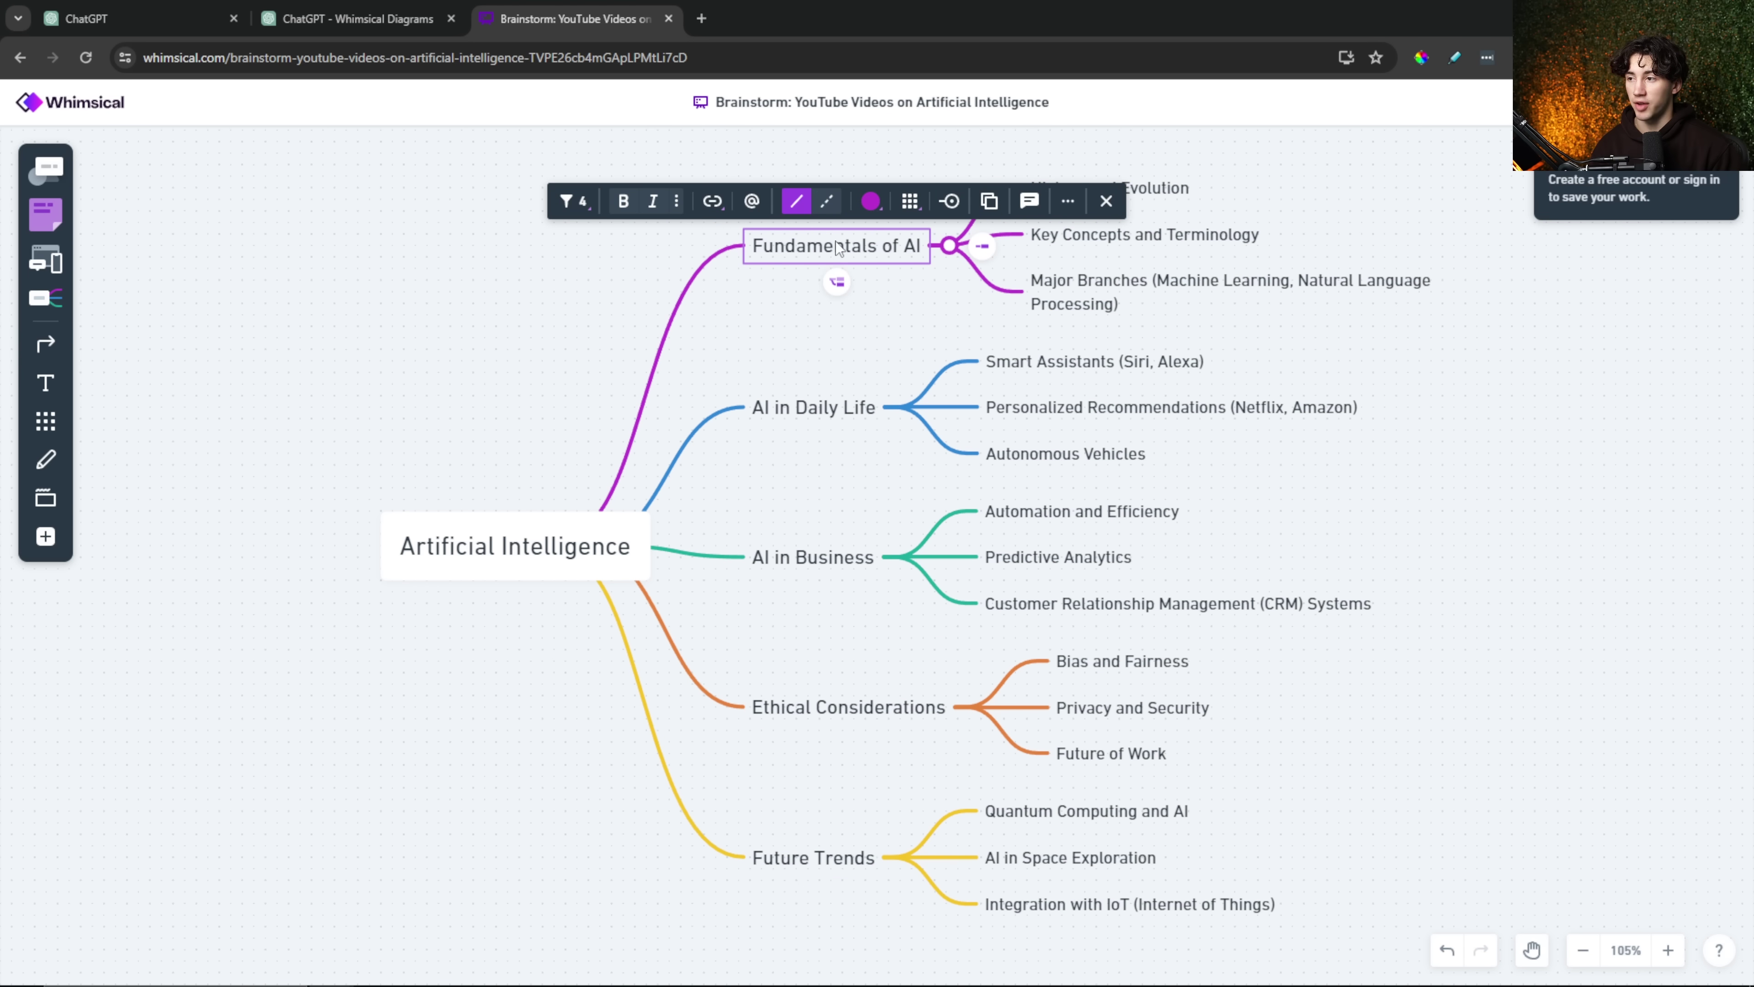
left_click(1391, 156)
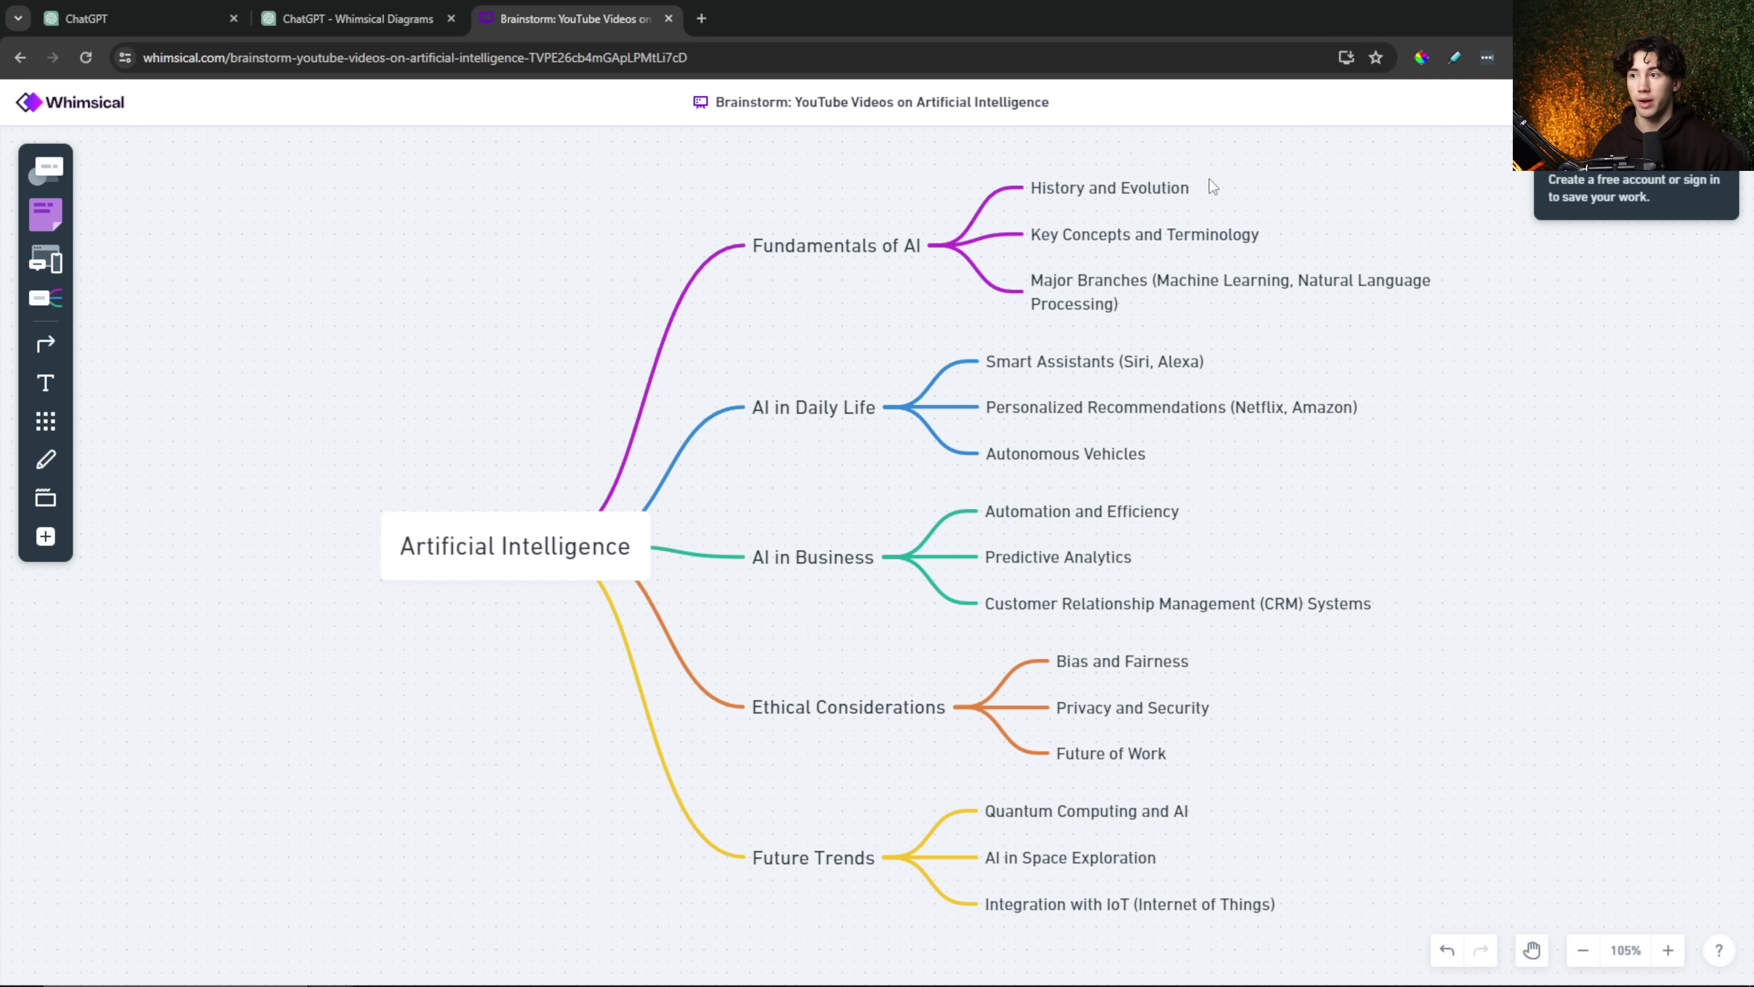
left_click(1126, 196)
left_click(1339, 200)
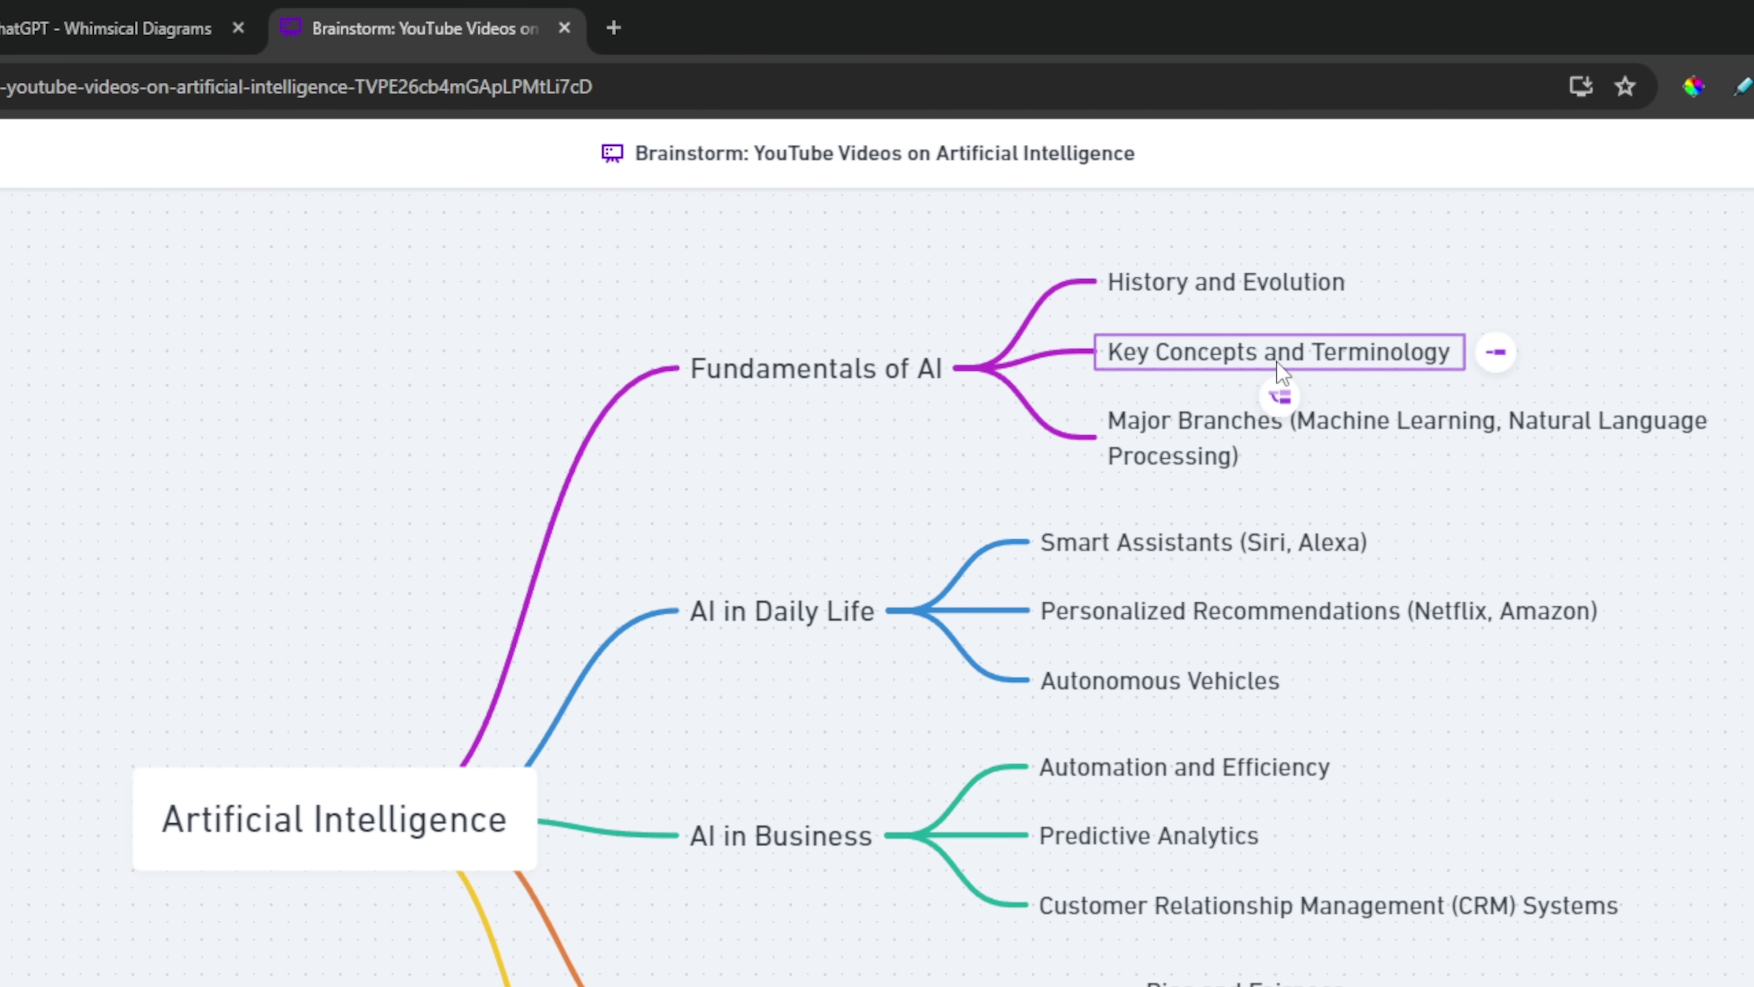
left_click(1278, 355)
left_click(1391, 437)
key("Escape")
Step: Recheck the History and Evolution and Key Concepts nodes, then bring up the canvas zoom options
scroll(1520, 318, "up", 5)
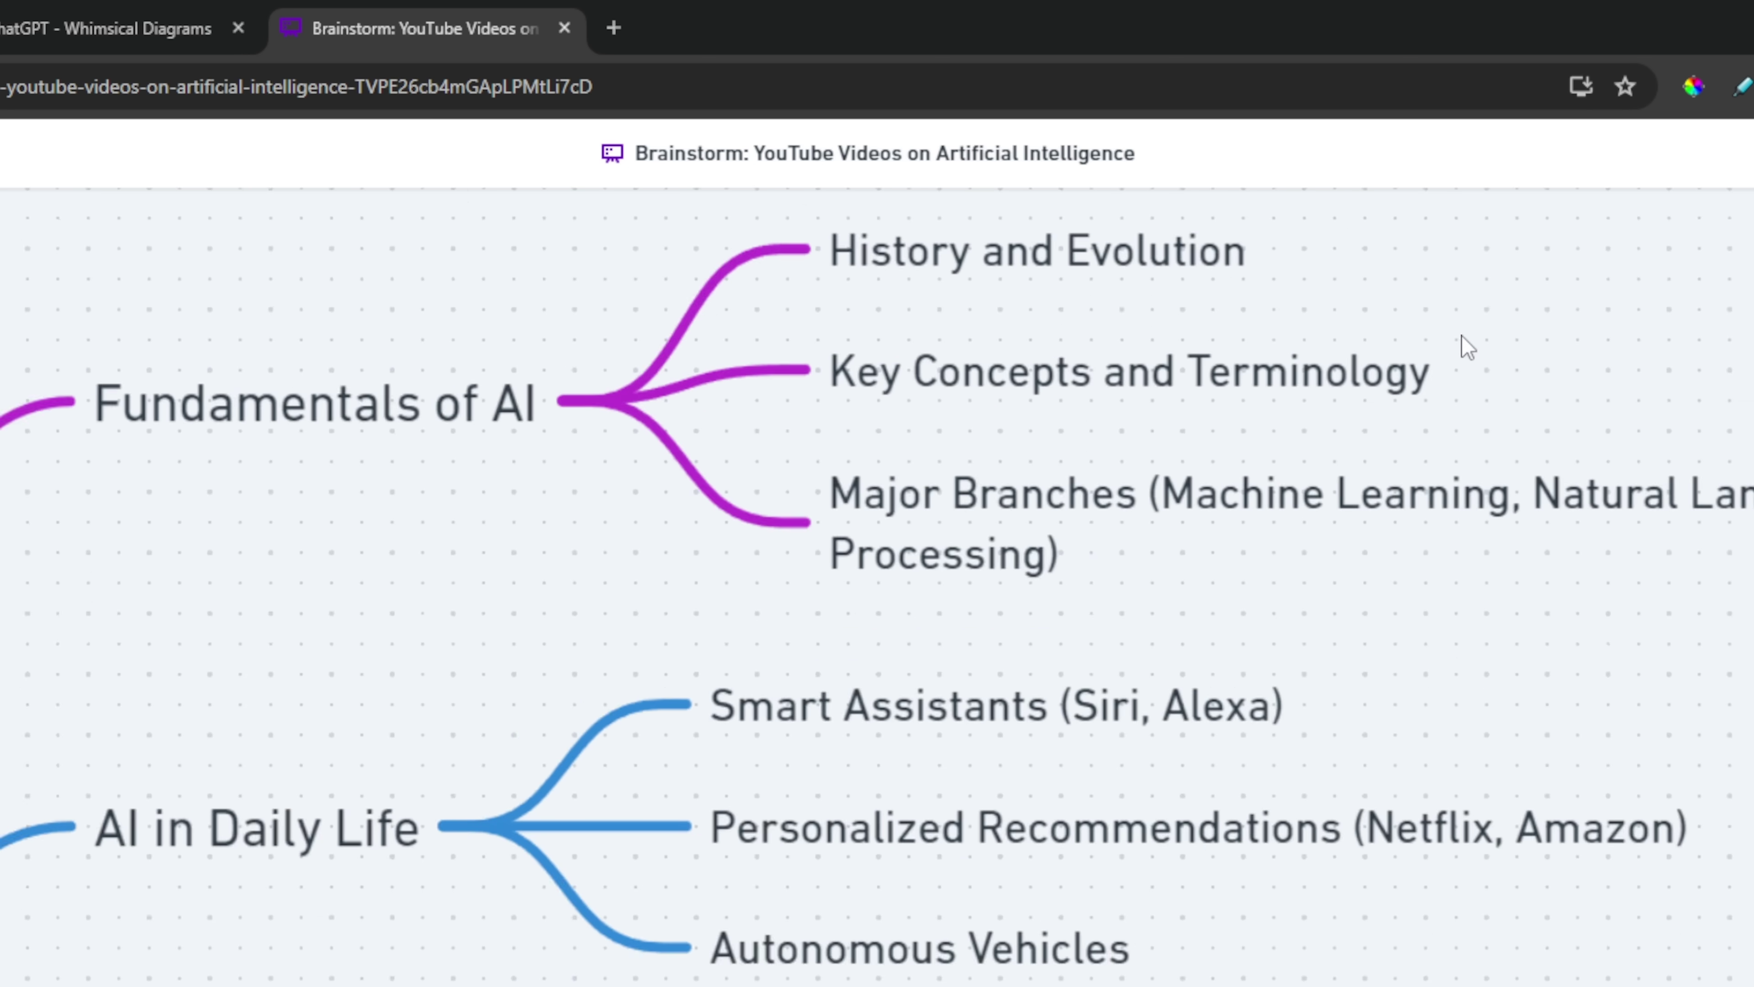
left_click(1243, 246)
left_click(920, 388)
key("Escape")
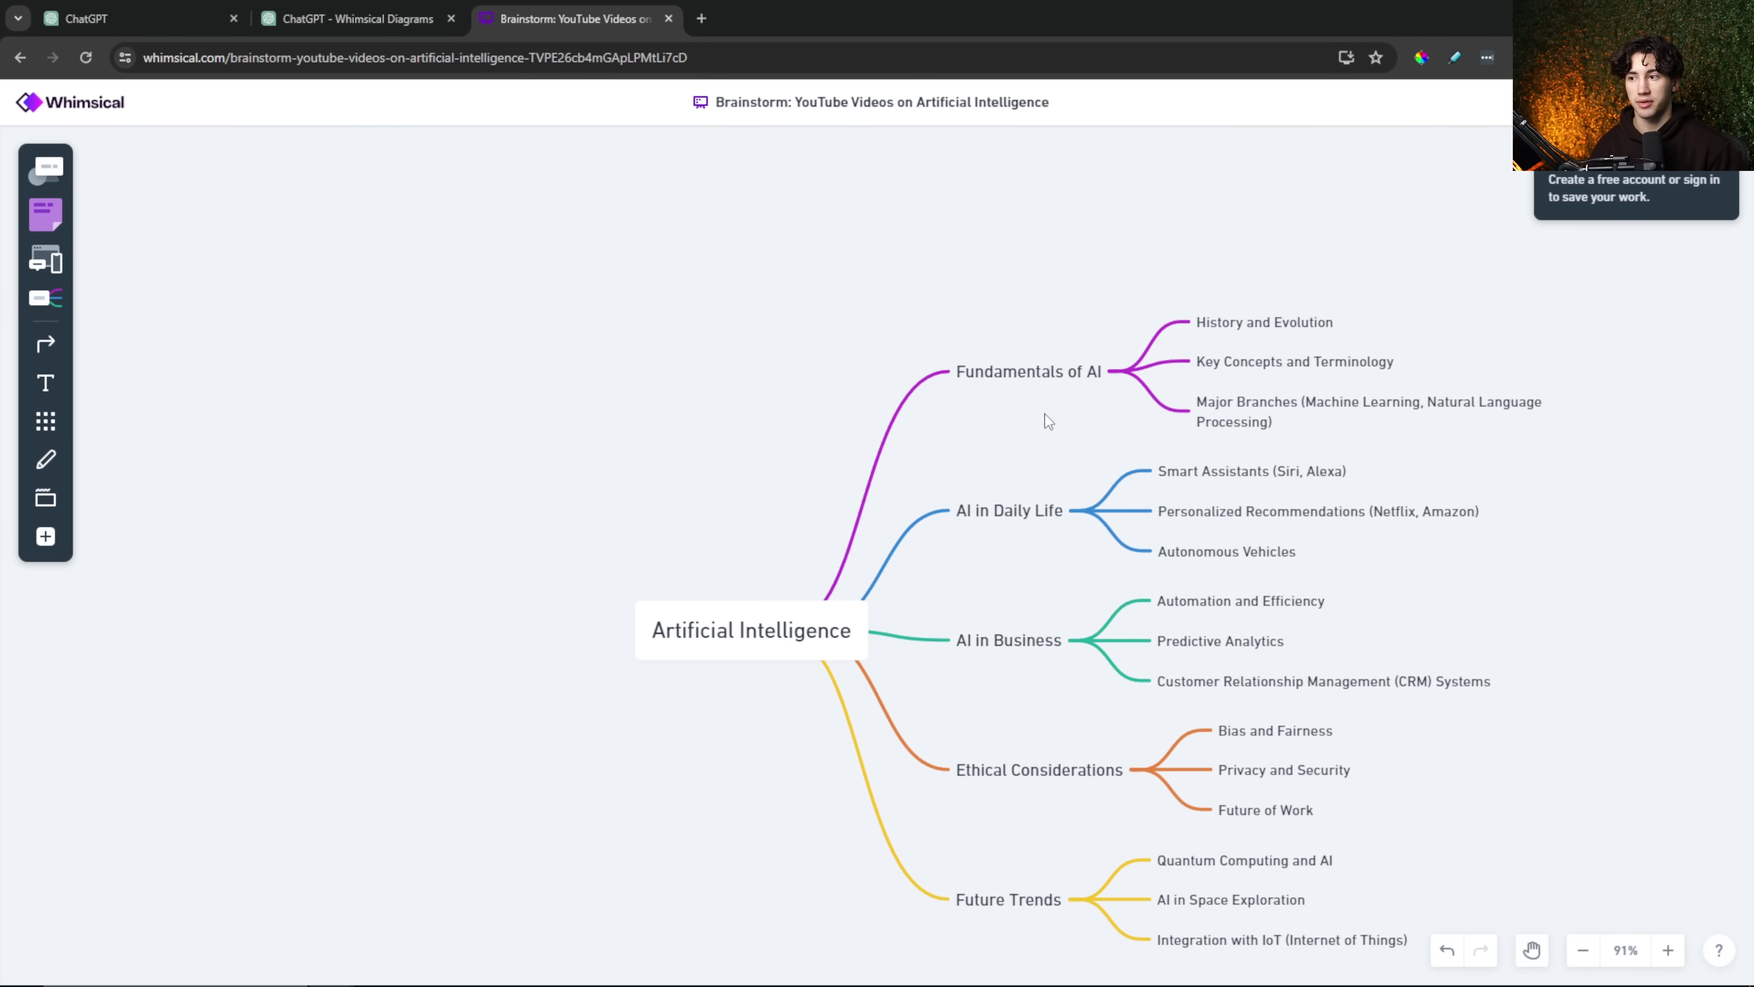
right_click(678, 315)
Step: Draft 'Create me an analogy of how the cryptocurrency blockchain works.' in a new chat
left_click(736, 365)
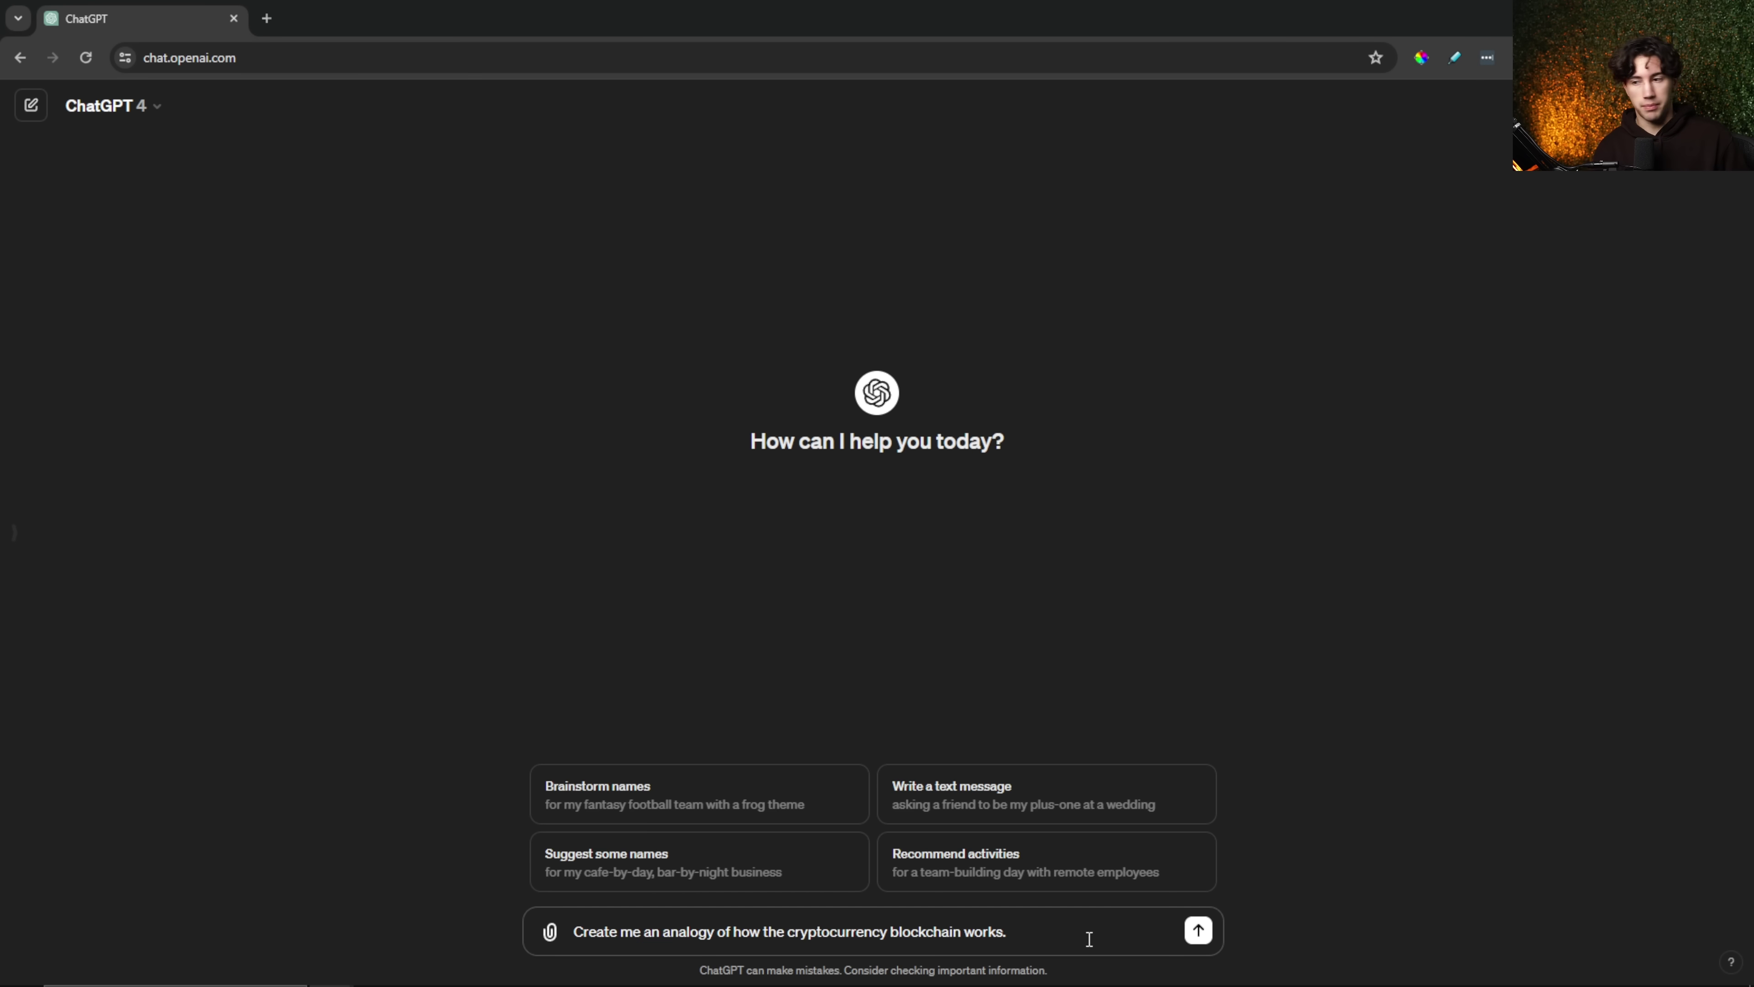
left_click_drag(569, 931, 1069, 912)
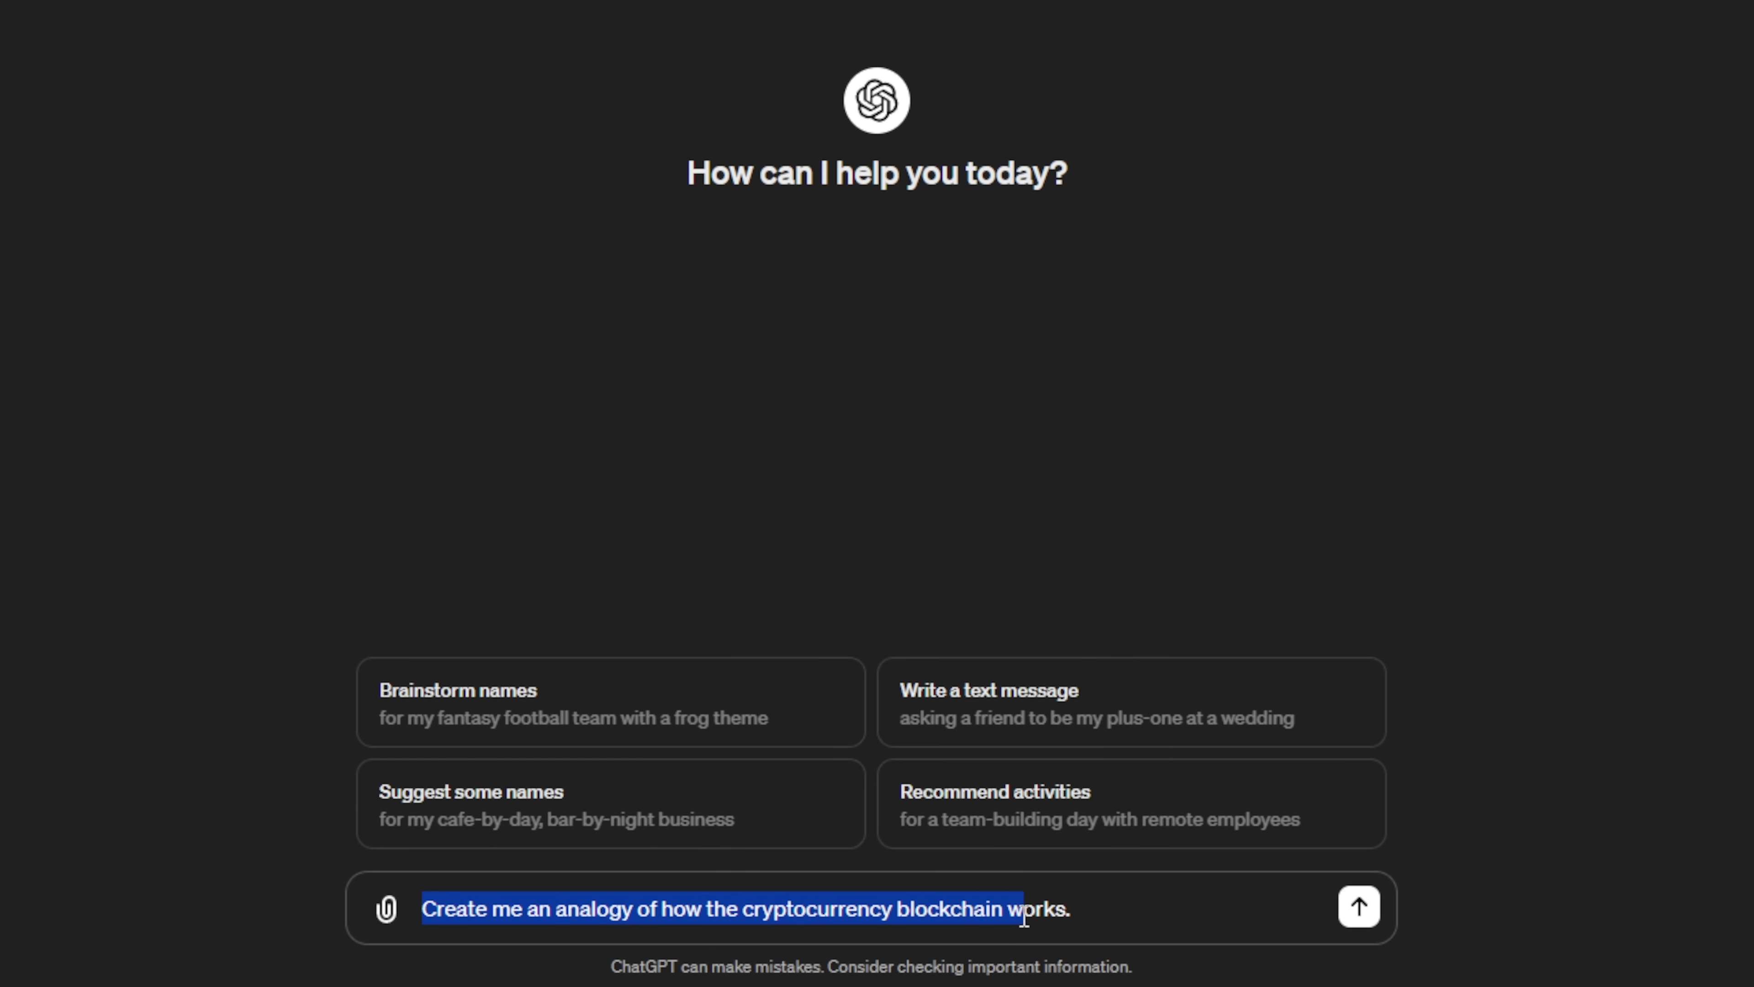
left_click(1093, 907)
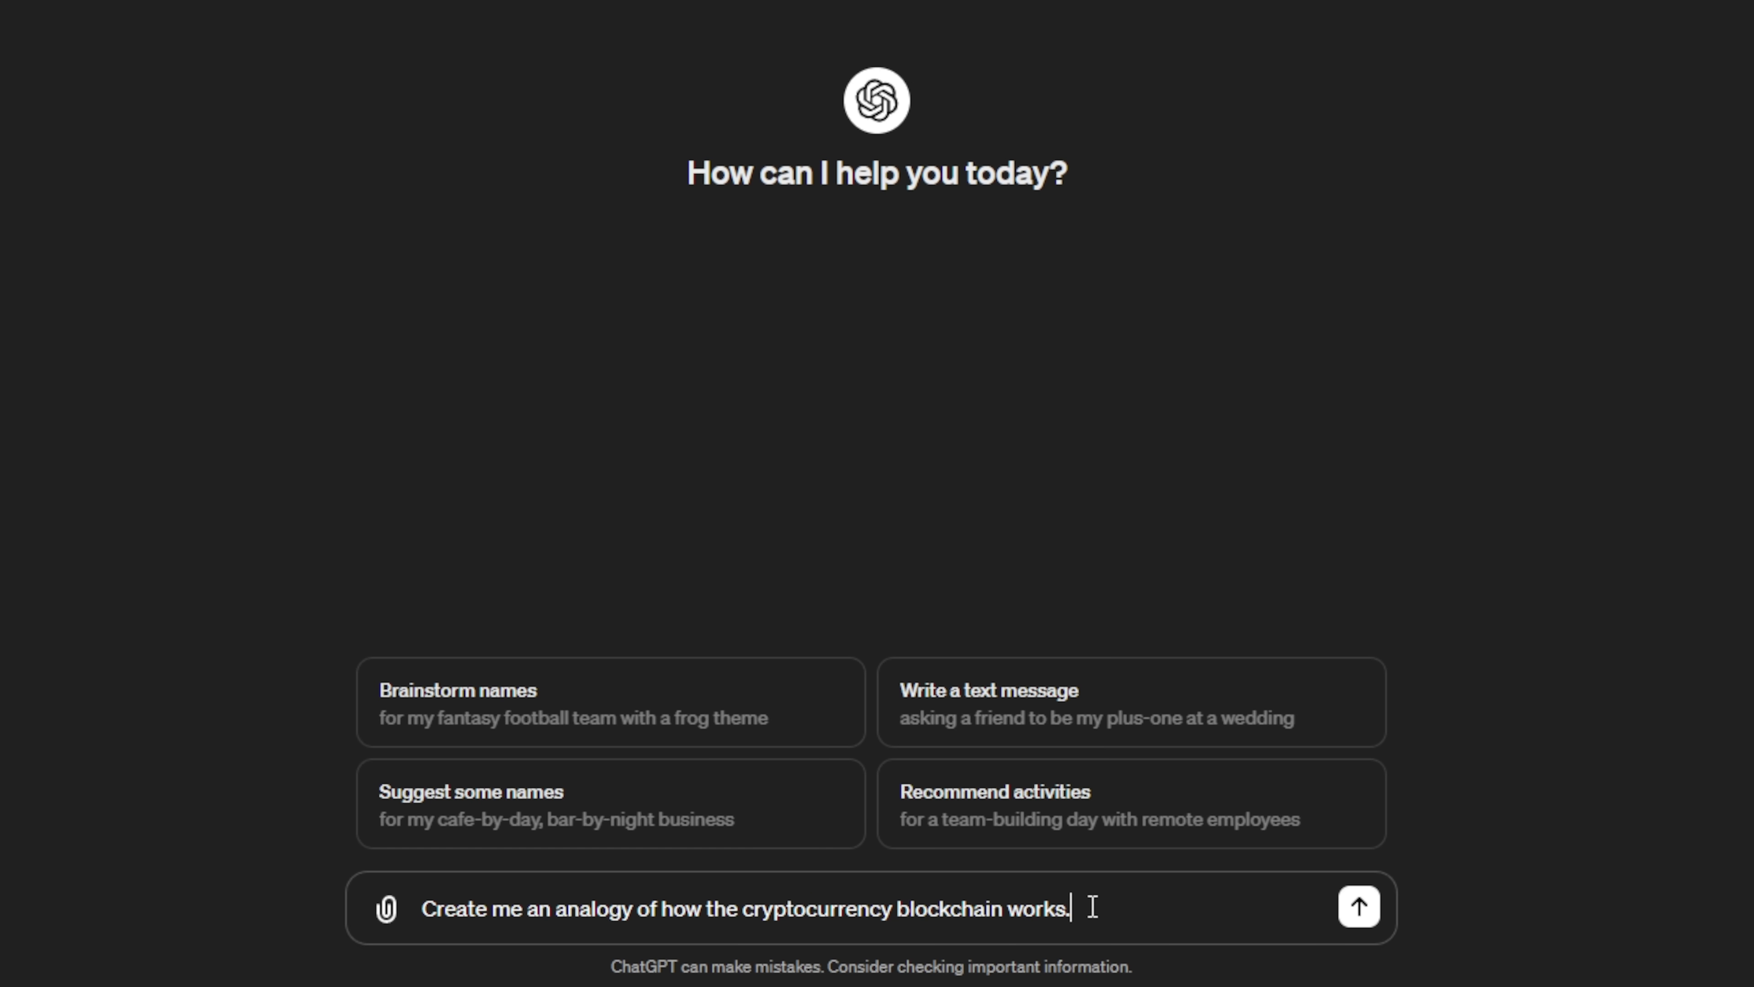
Step: Send the blockchain analogy prompt and highlight the shared digital, Transactions, Blocks and Blockchain terms
key("Return")
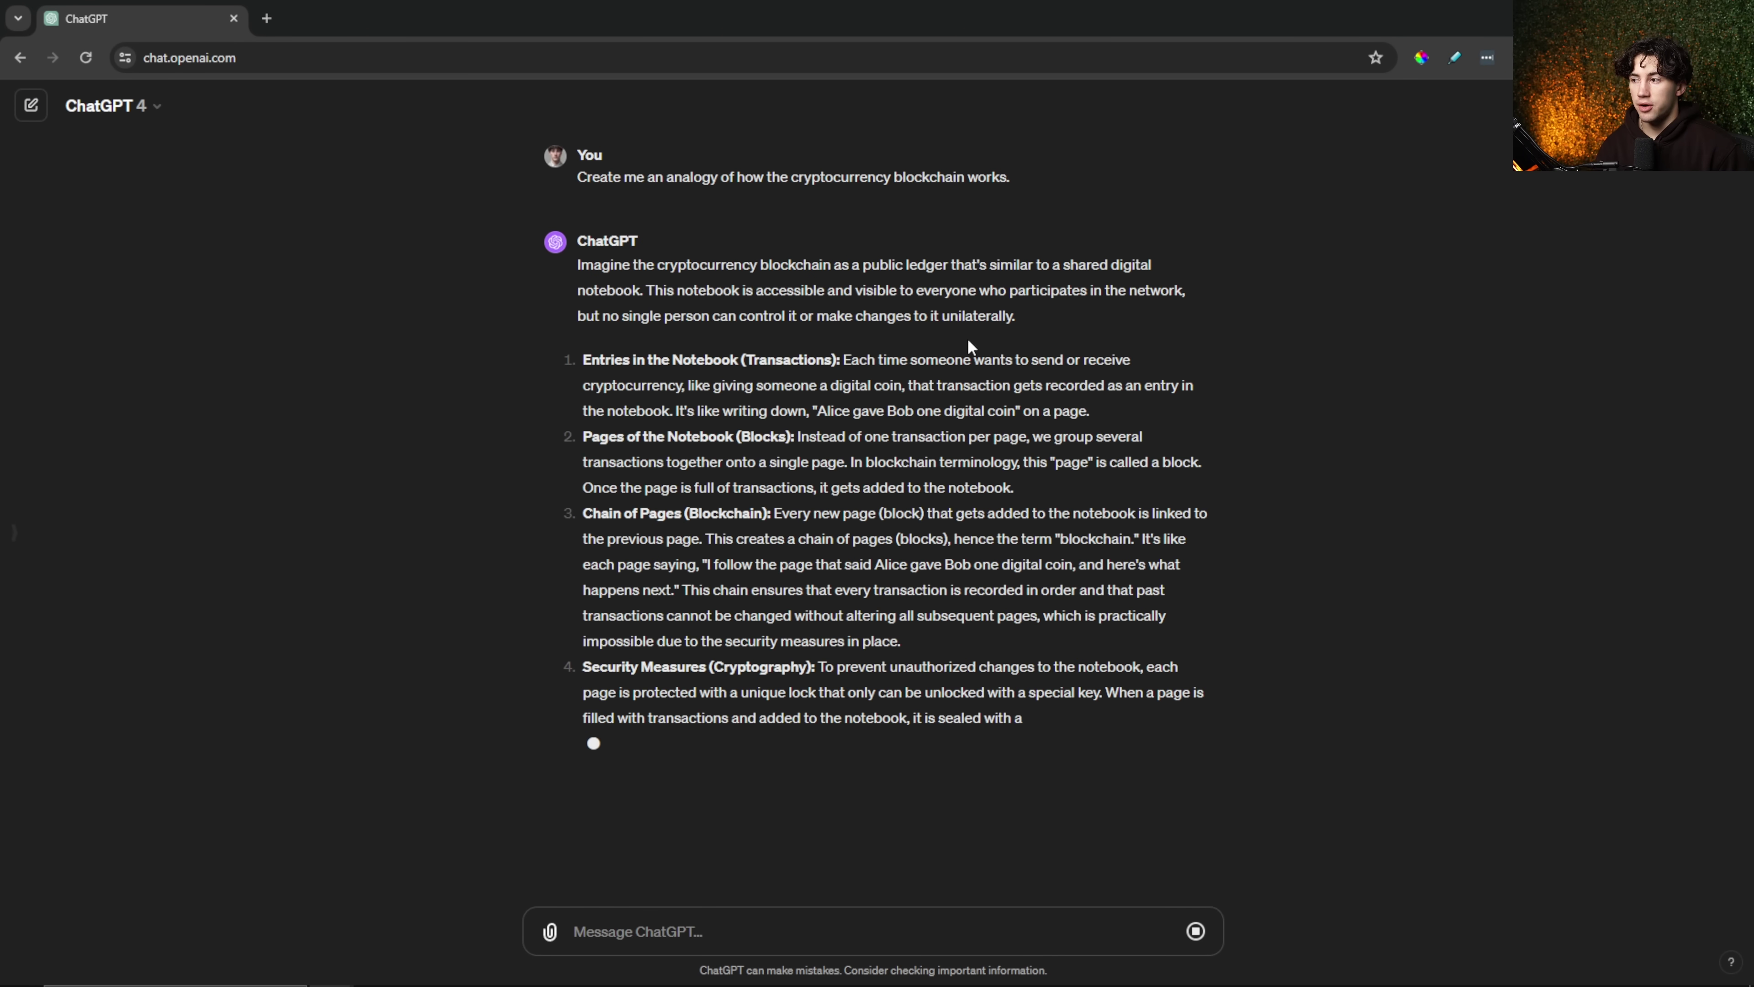
left_click_drag(1062, 266, 1154, 268)
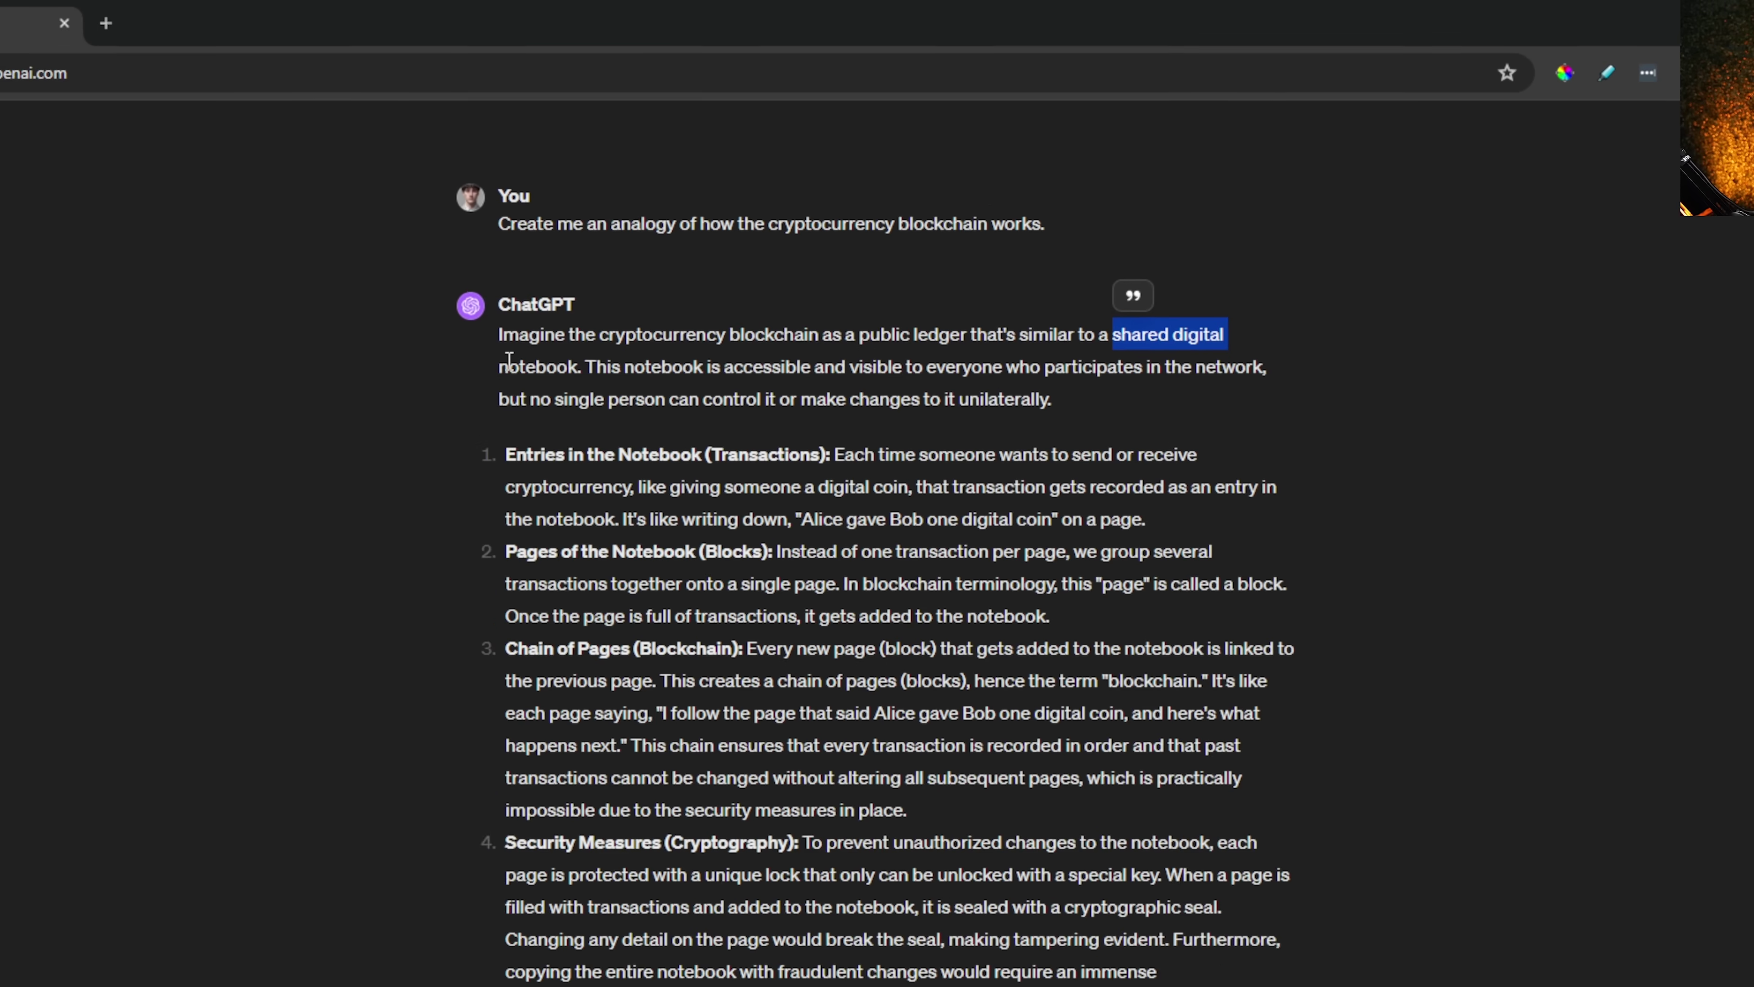
left_click(509, 360)
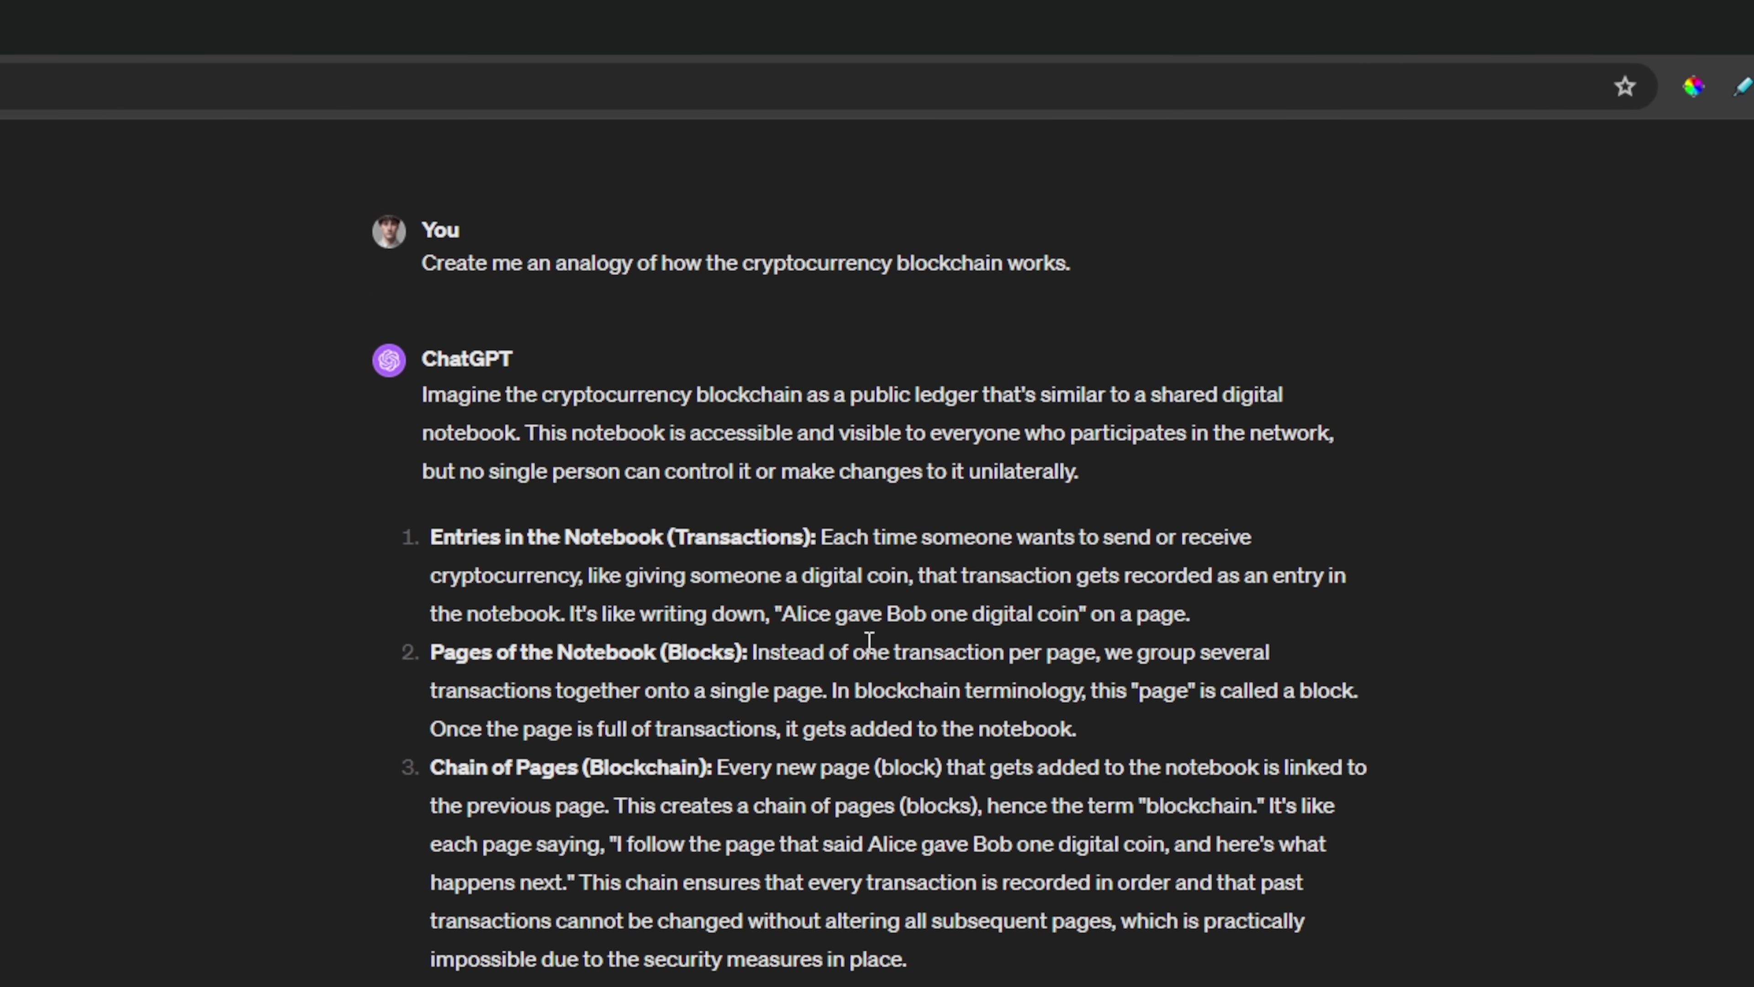
scroll(860, 677, "down", 2)
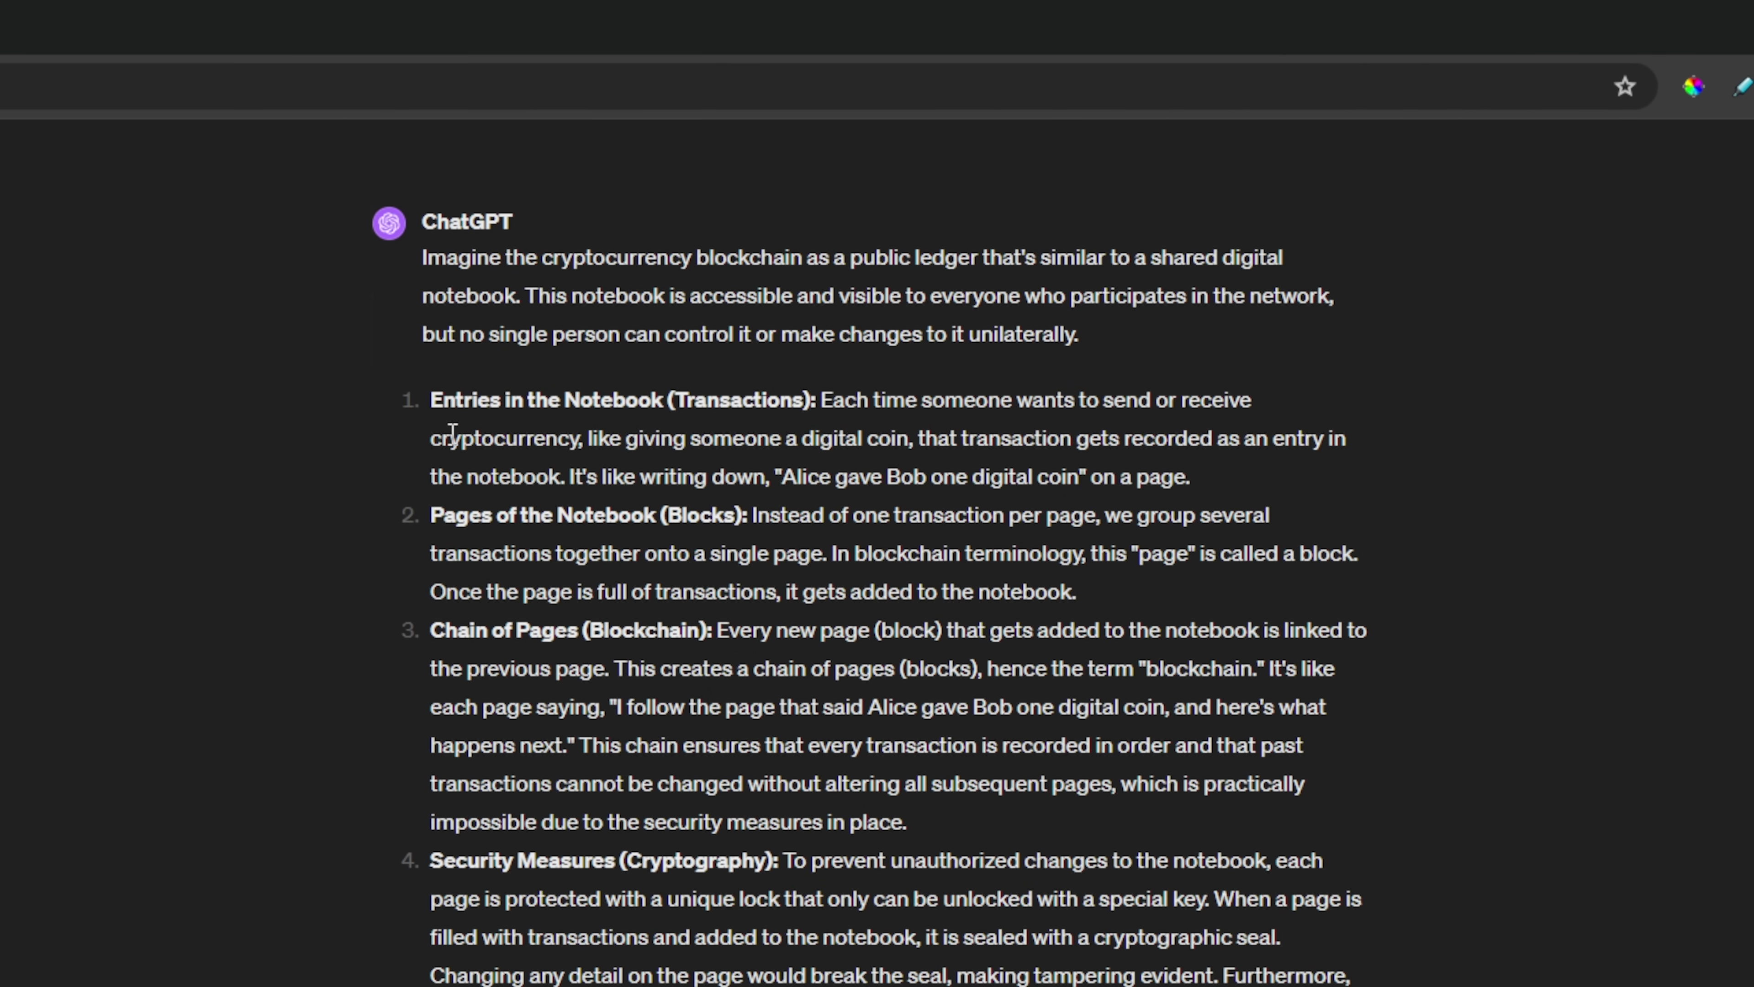
left_click_drag(432, 401, 818, 400)
left_click(803, 448)
left_click_drag(445, 522, 749, 516)
left_click(912, 506)
left_click_drag(424, 629, 699, 630)
Step: Highlight the Cryptography, Decentralization and Validation Process terms and point 6's volunteers-agreeing phrase
scroll(782, 608, "down", 4)
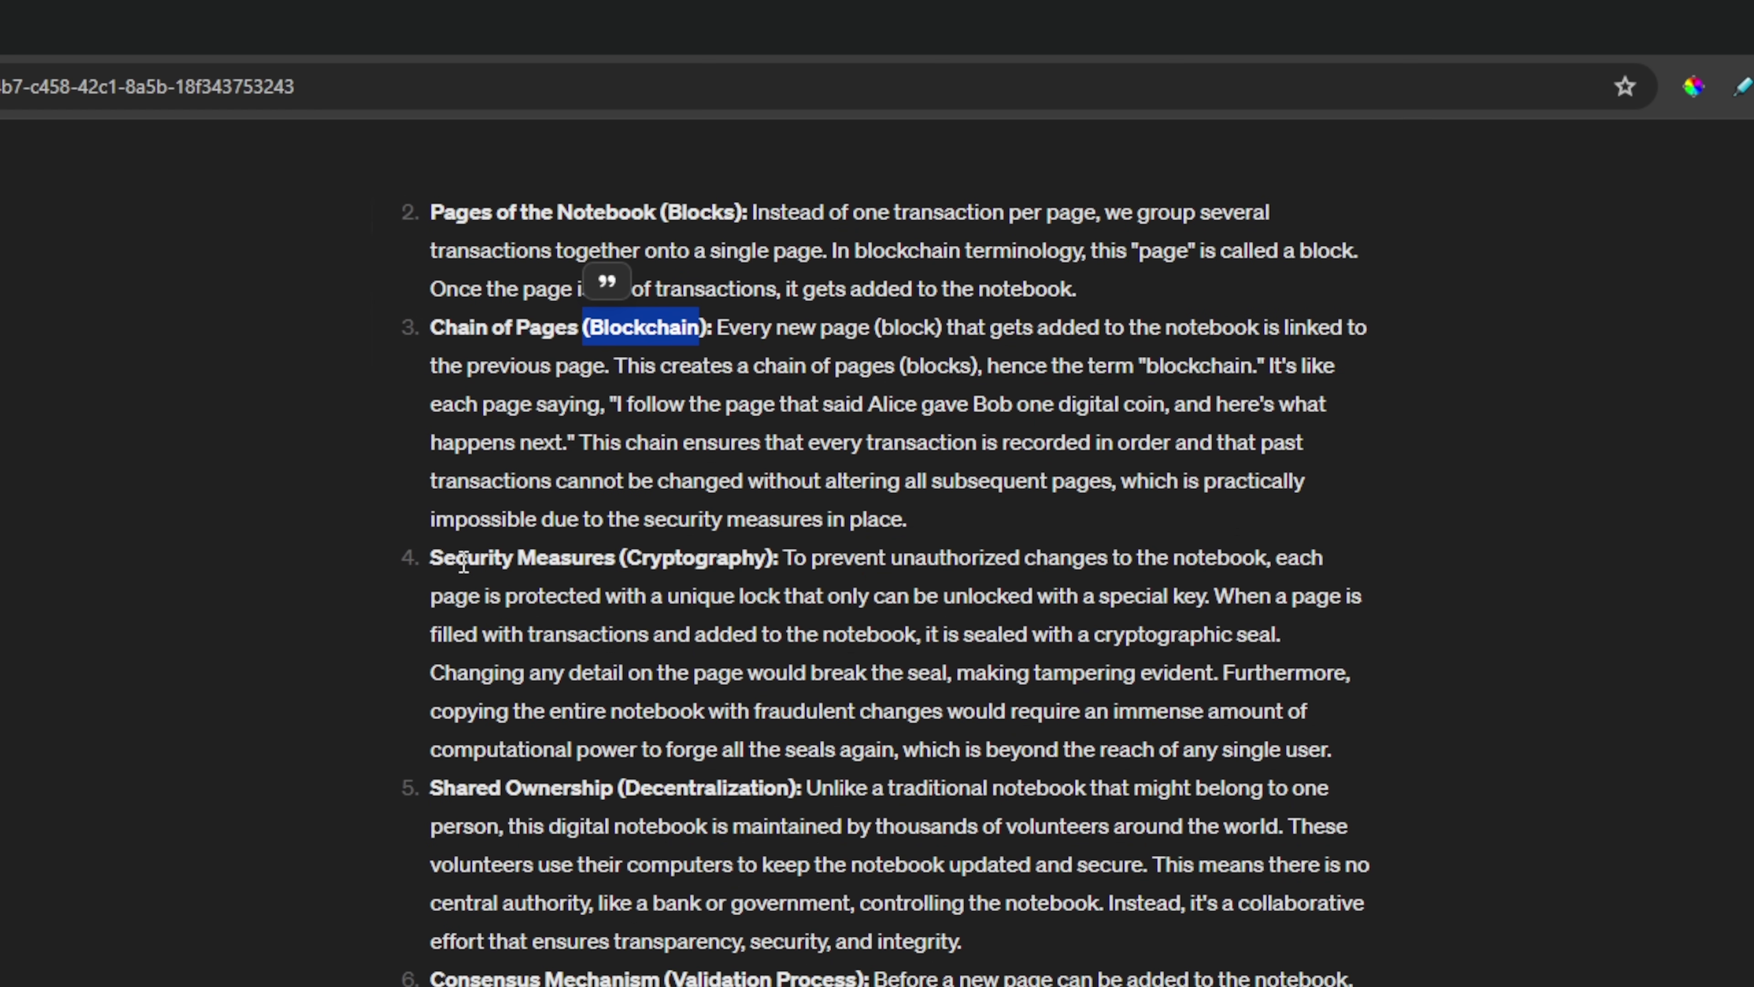
left_click_drag(458, 557, 774, 557)
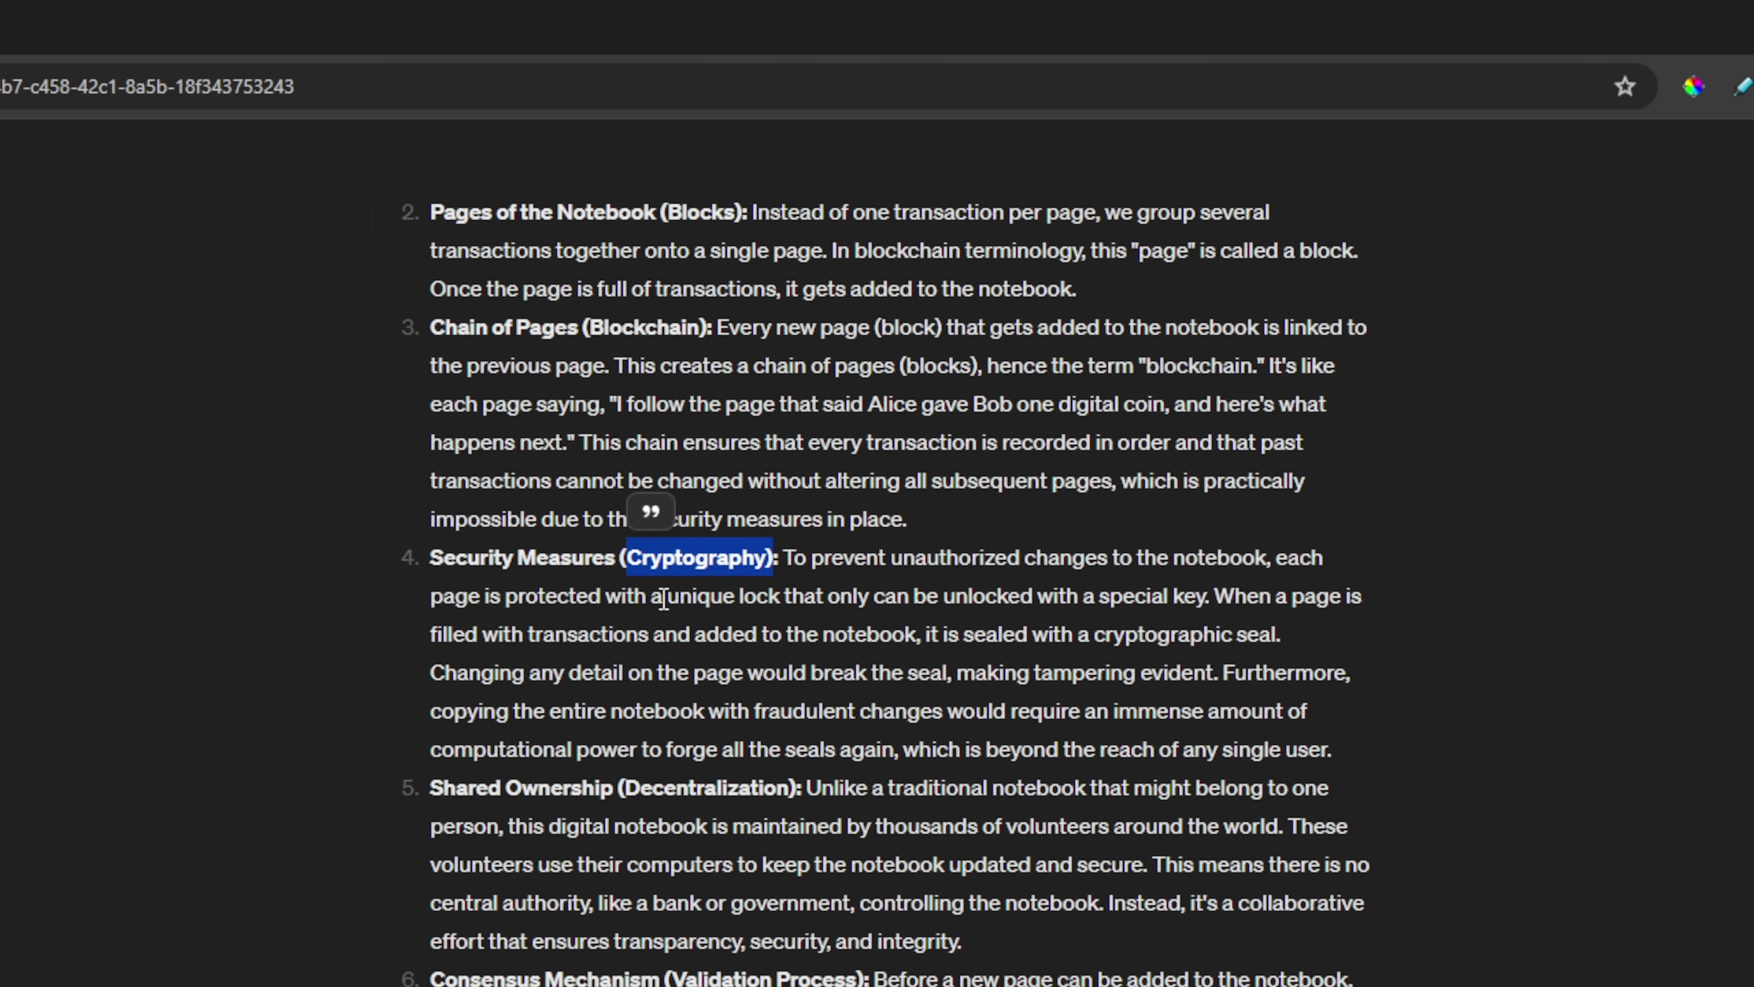
left_click_drag(412, 787, 802, 788)
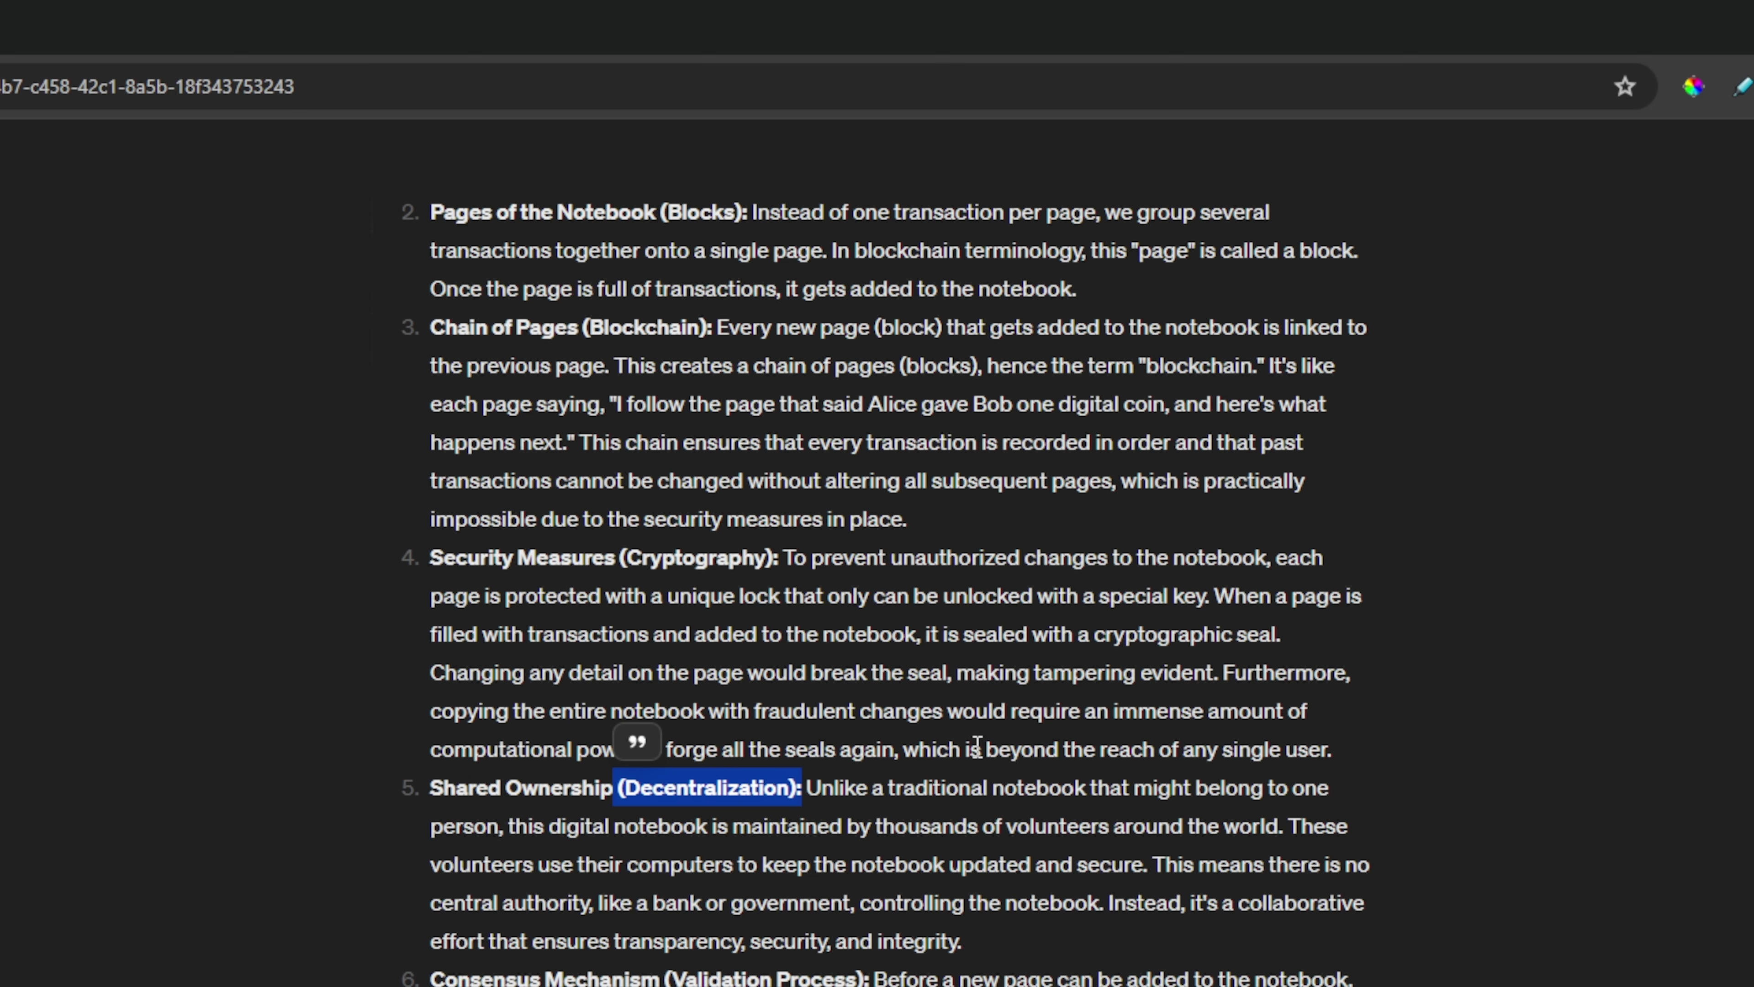
left_click_drag(1357, 978, 429, 978)
left_click_drag(664, 978, 826, 978)
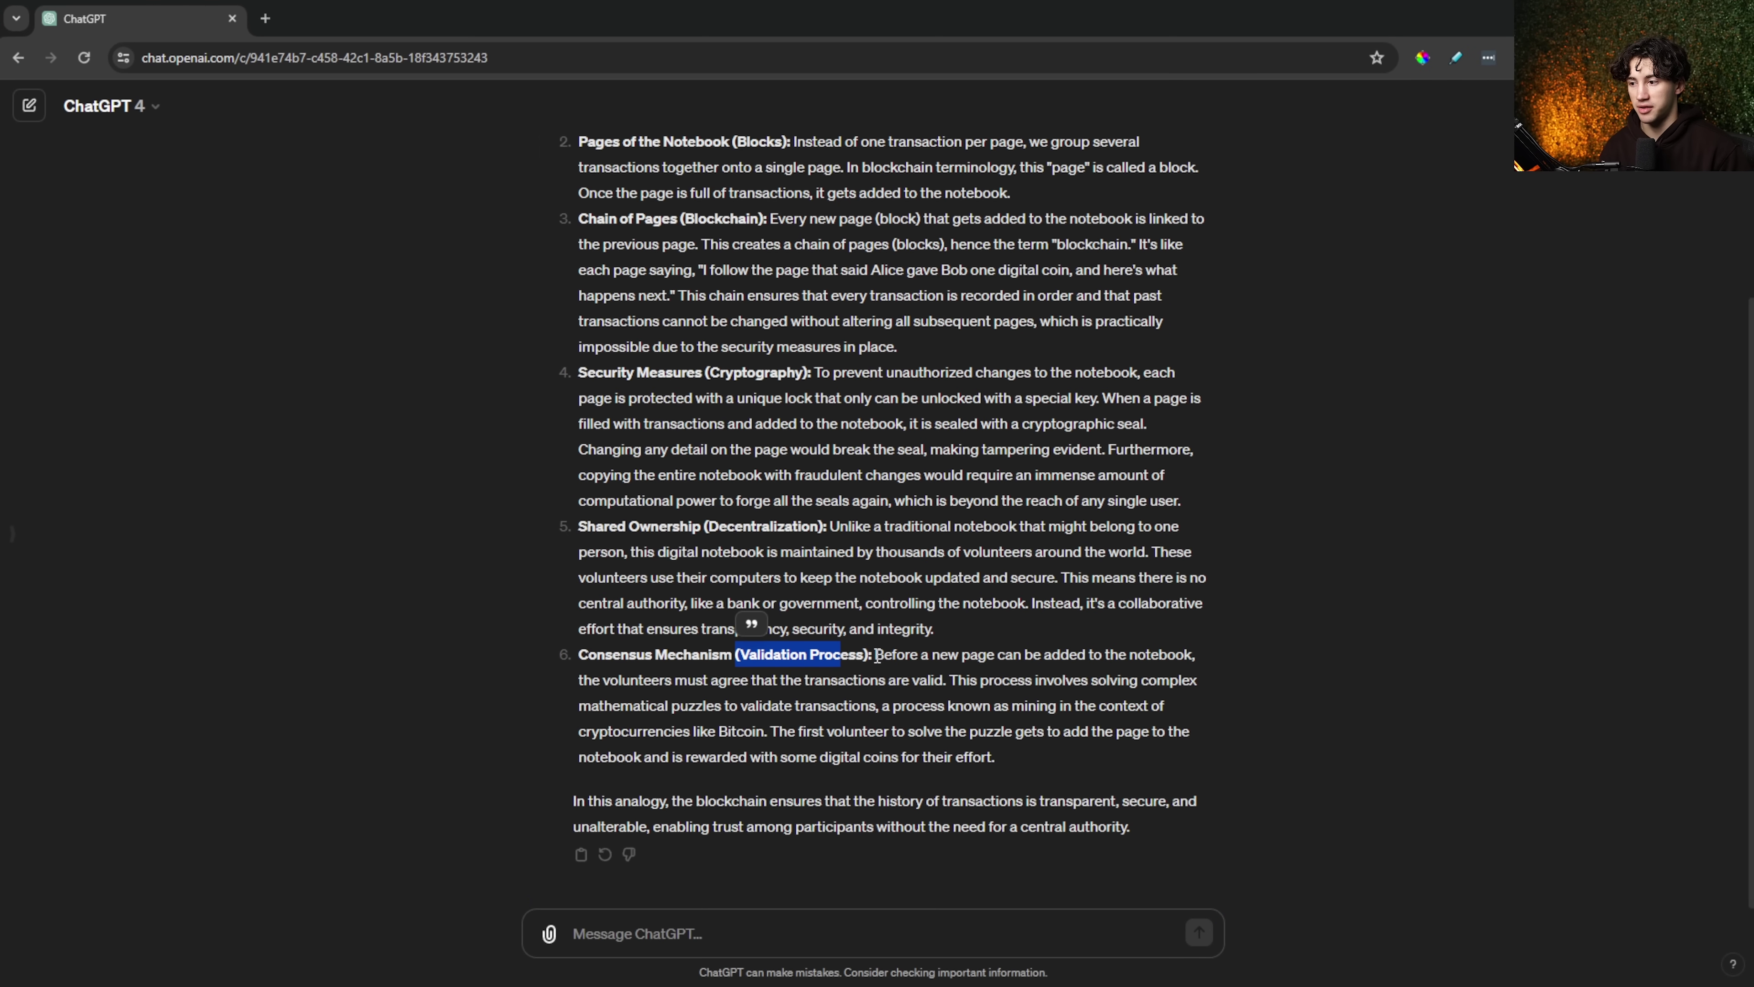
left_click_drag(876, 752, 1209, 752)
left_click_drag(1167, 659, 1183, 655)
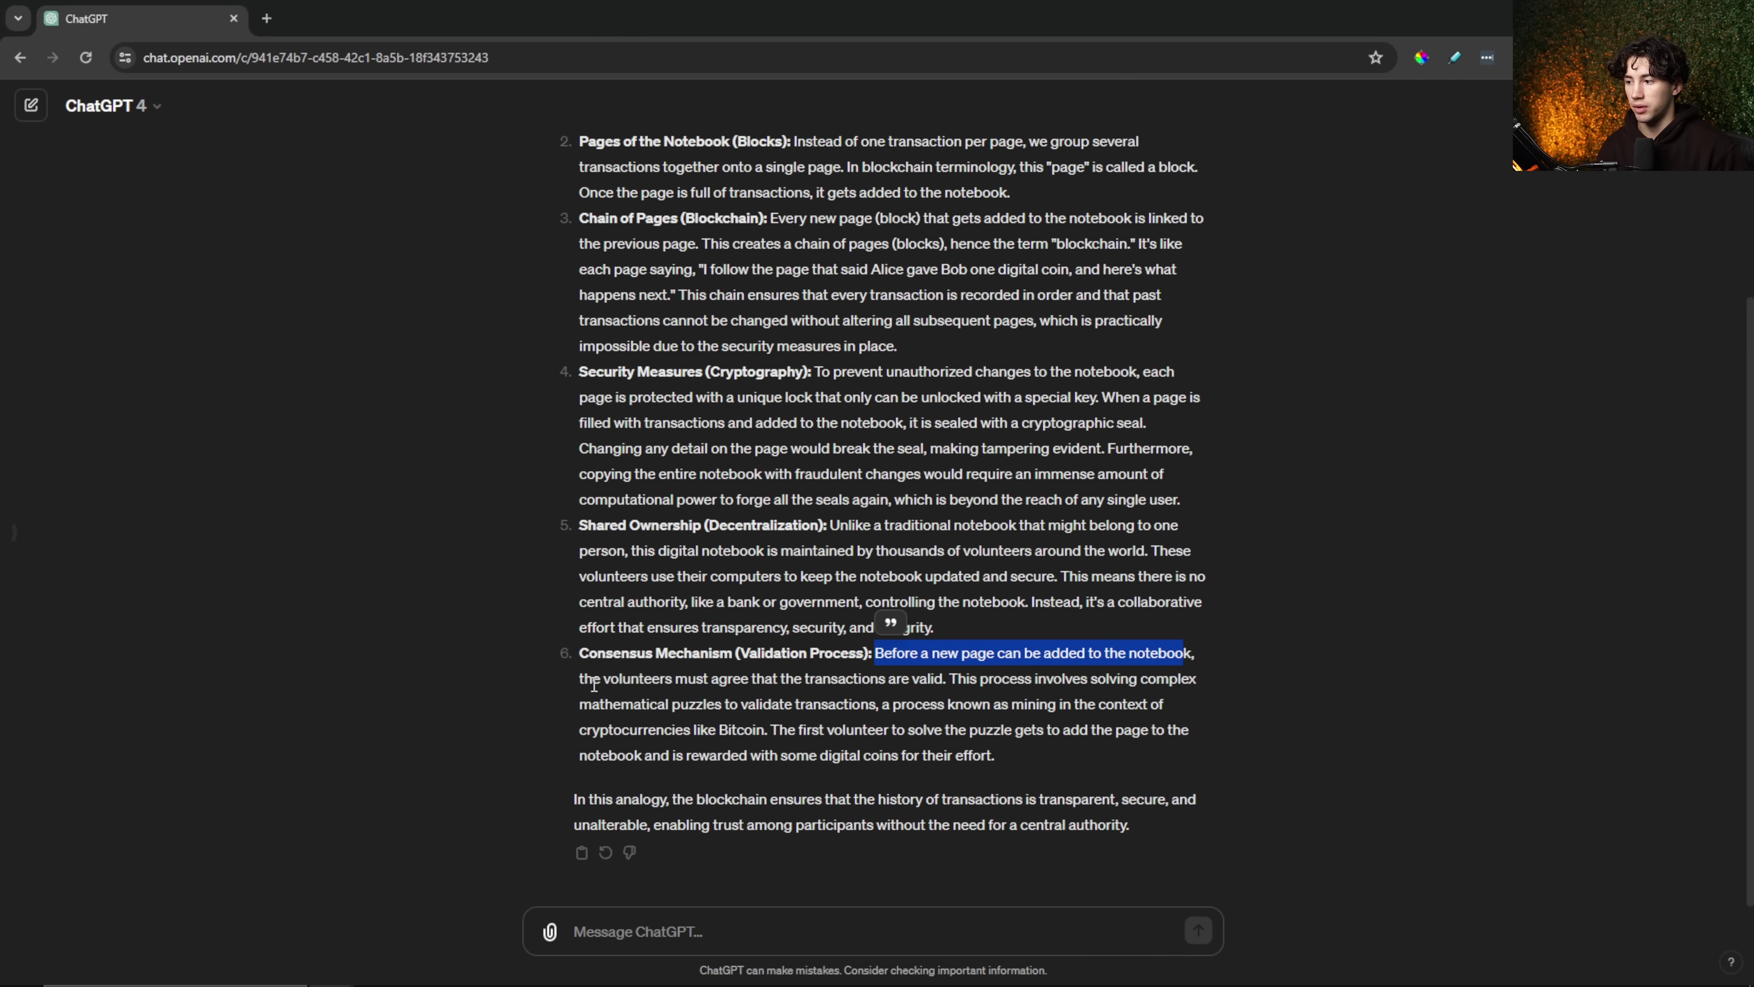
left_click_drag(580, 680, 948, 681)
left_click(1018, 676)
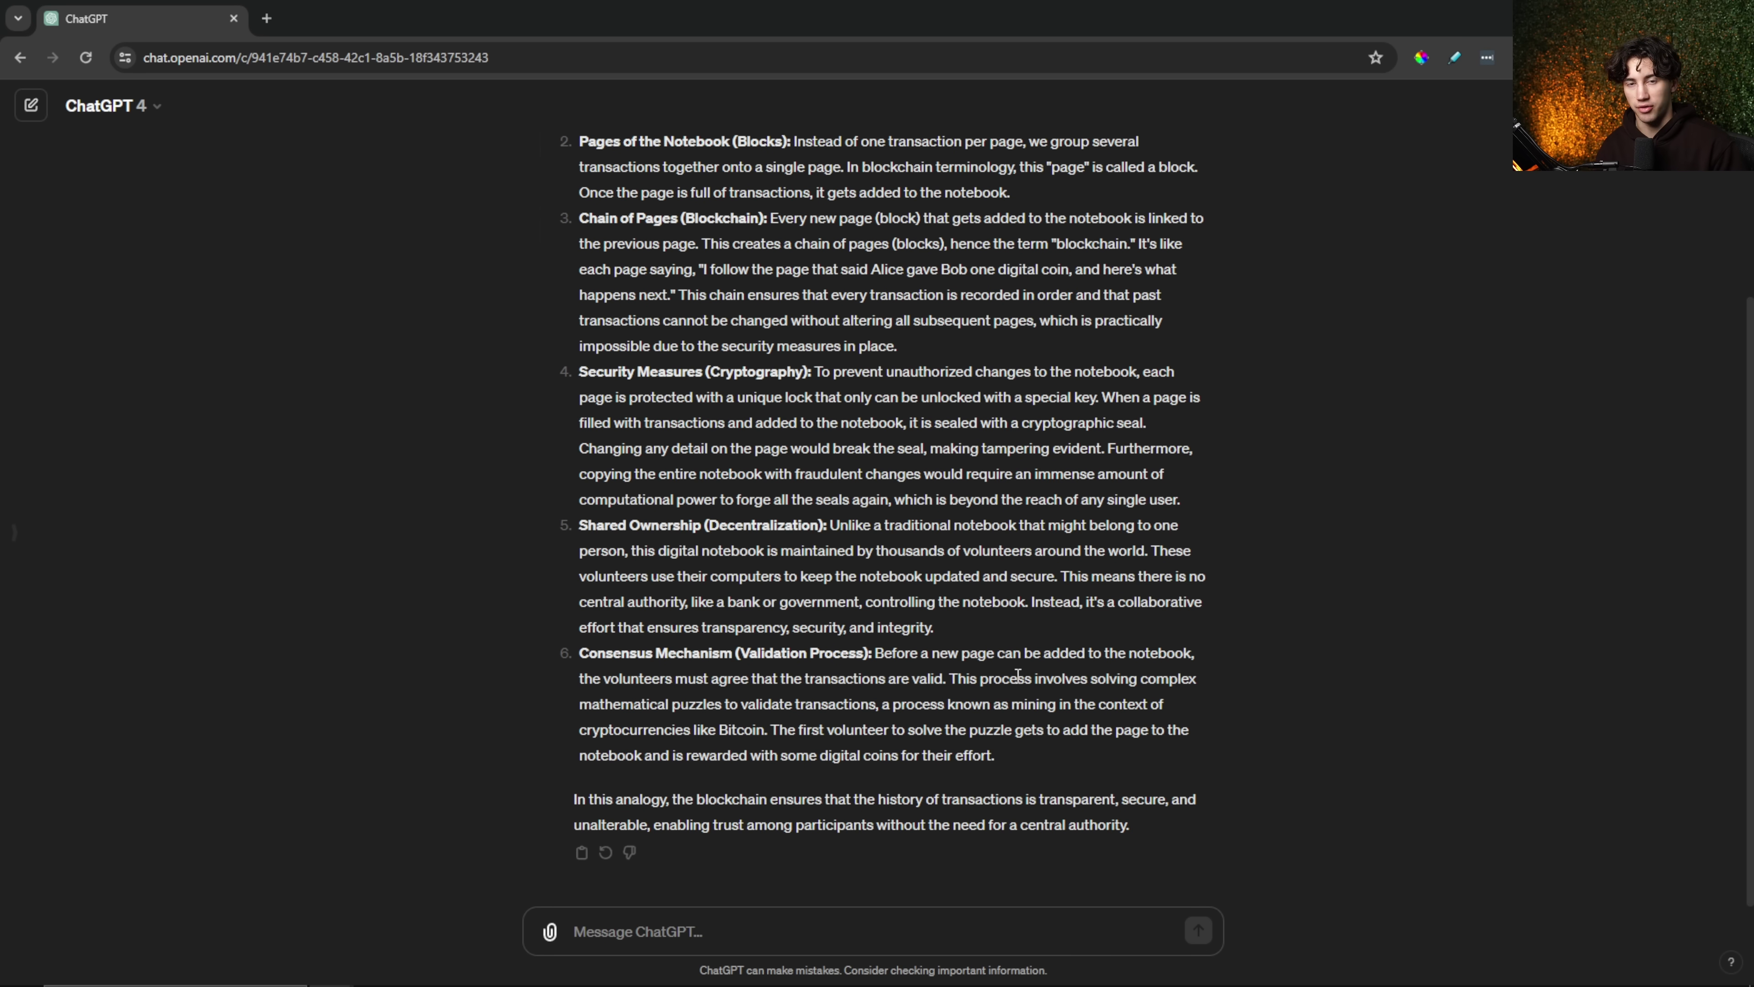
scroll(1010, 677, "up", 4)
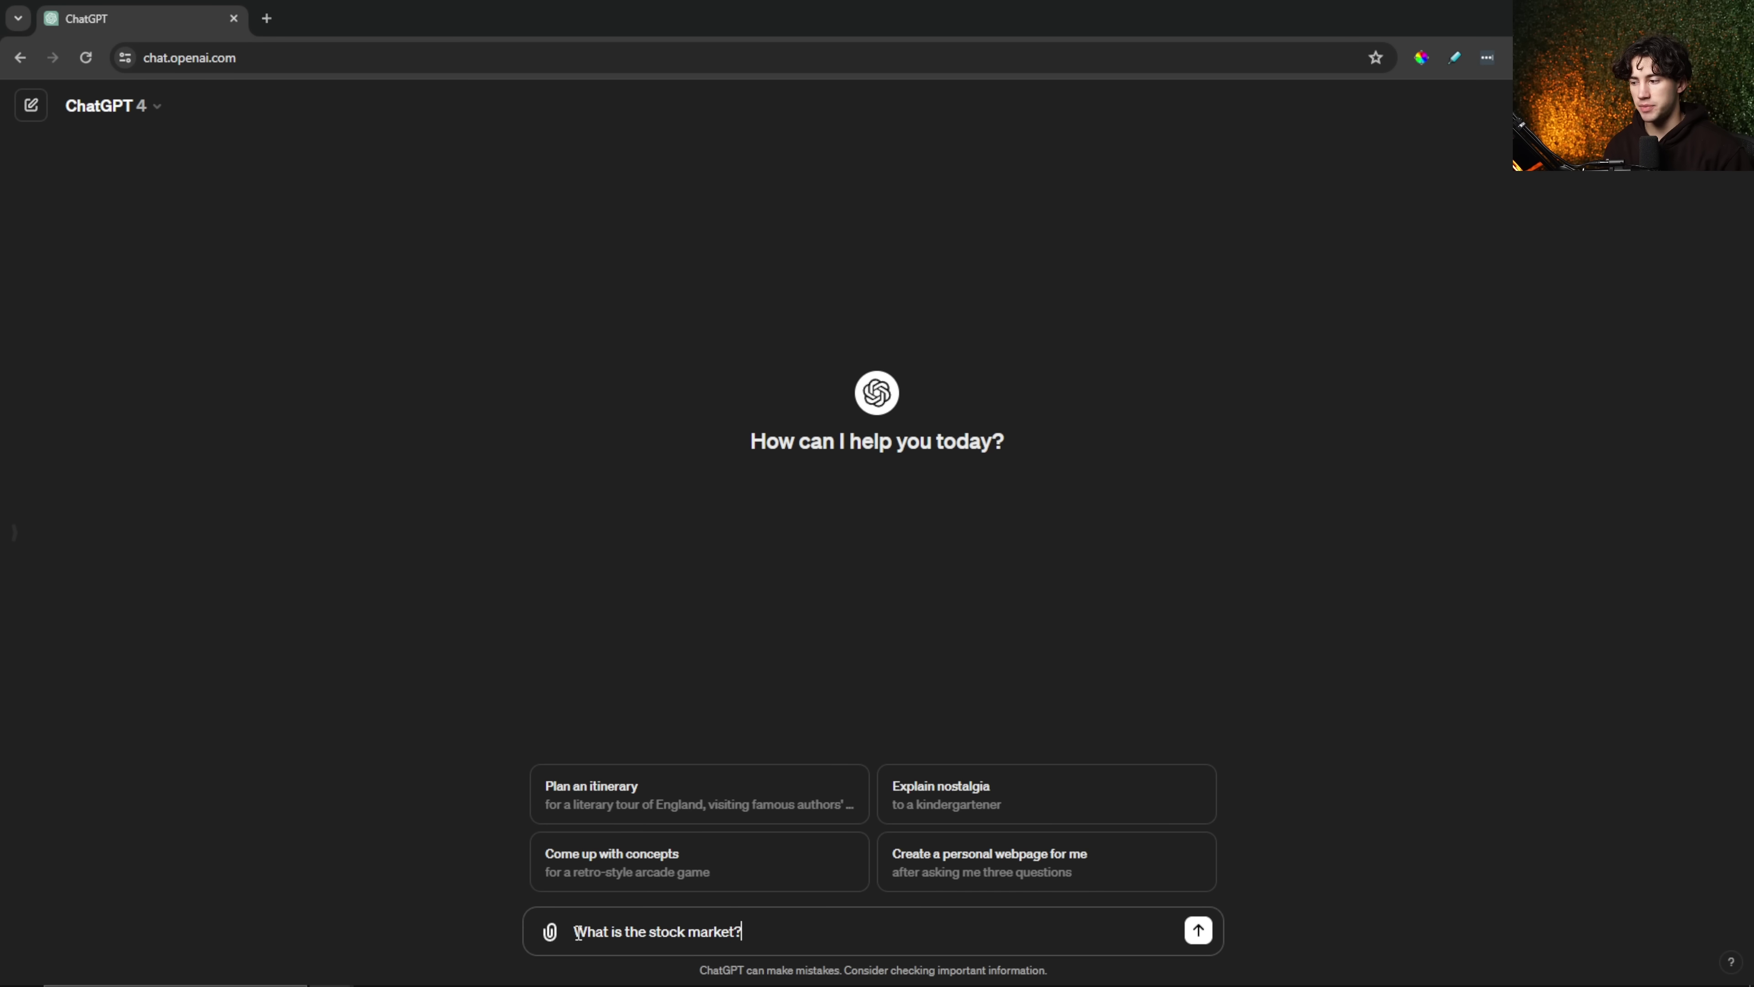
Step: Send 'What is the stock market?' and type the follow-up 'In one paragraph explain this to a 5 year old.'
left_click_drag(662, 933, 751, 933)
left_click(753, 933)
left_click(1199, 931)
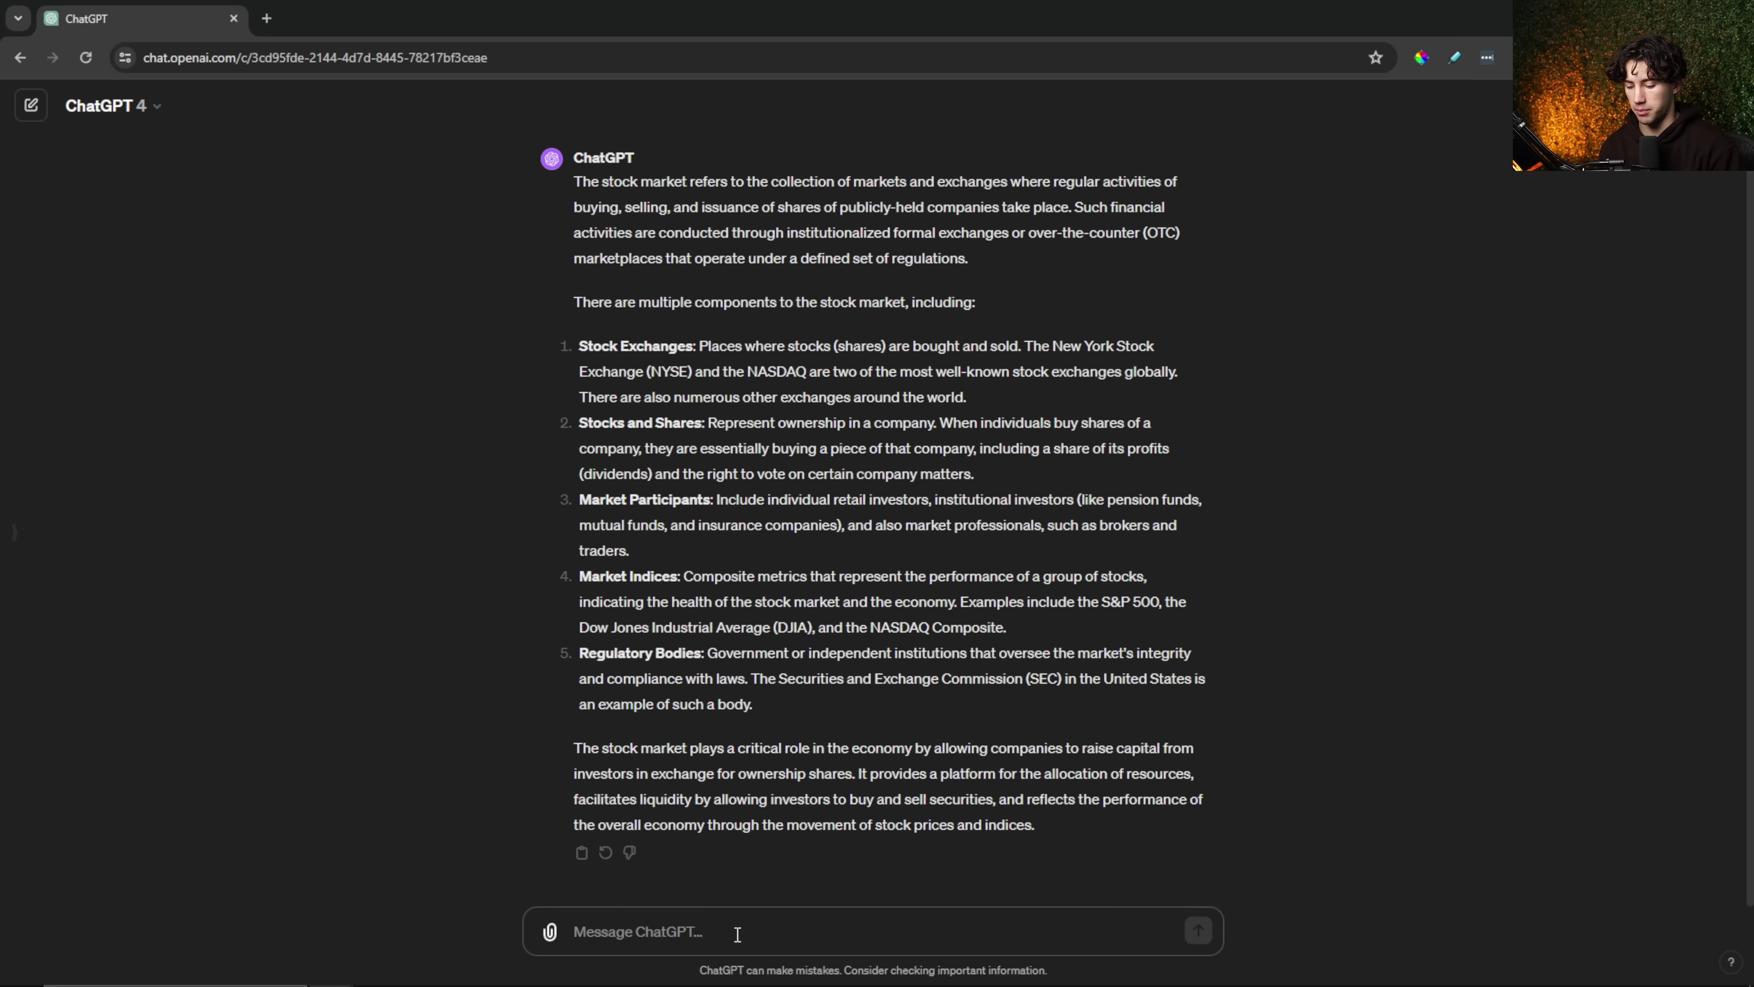
type("In one paragrap")
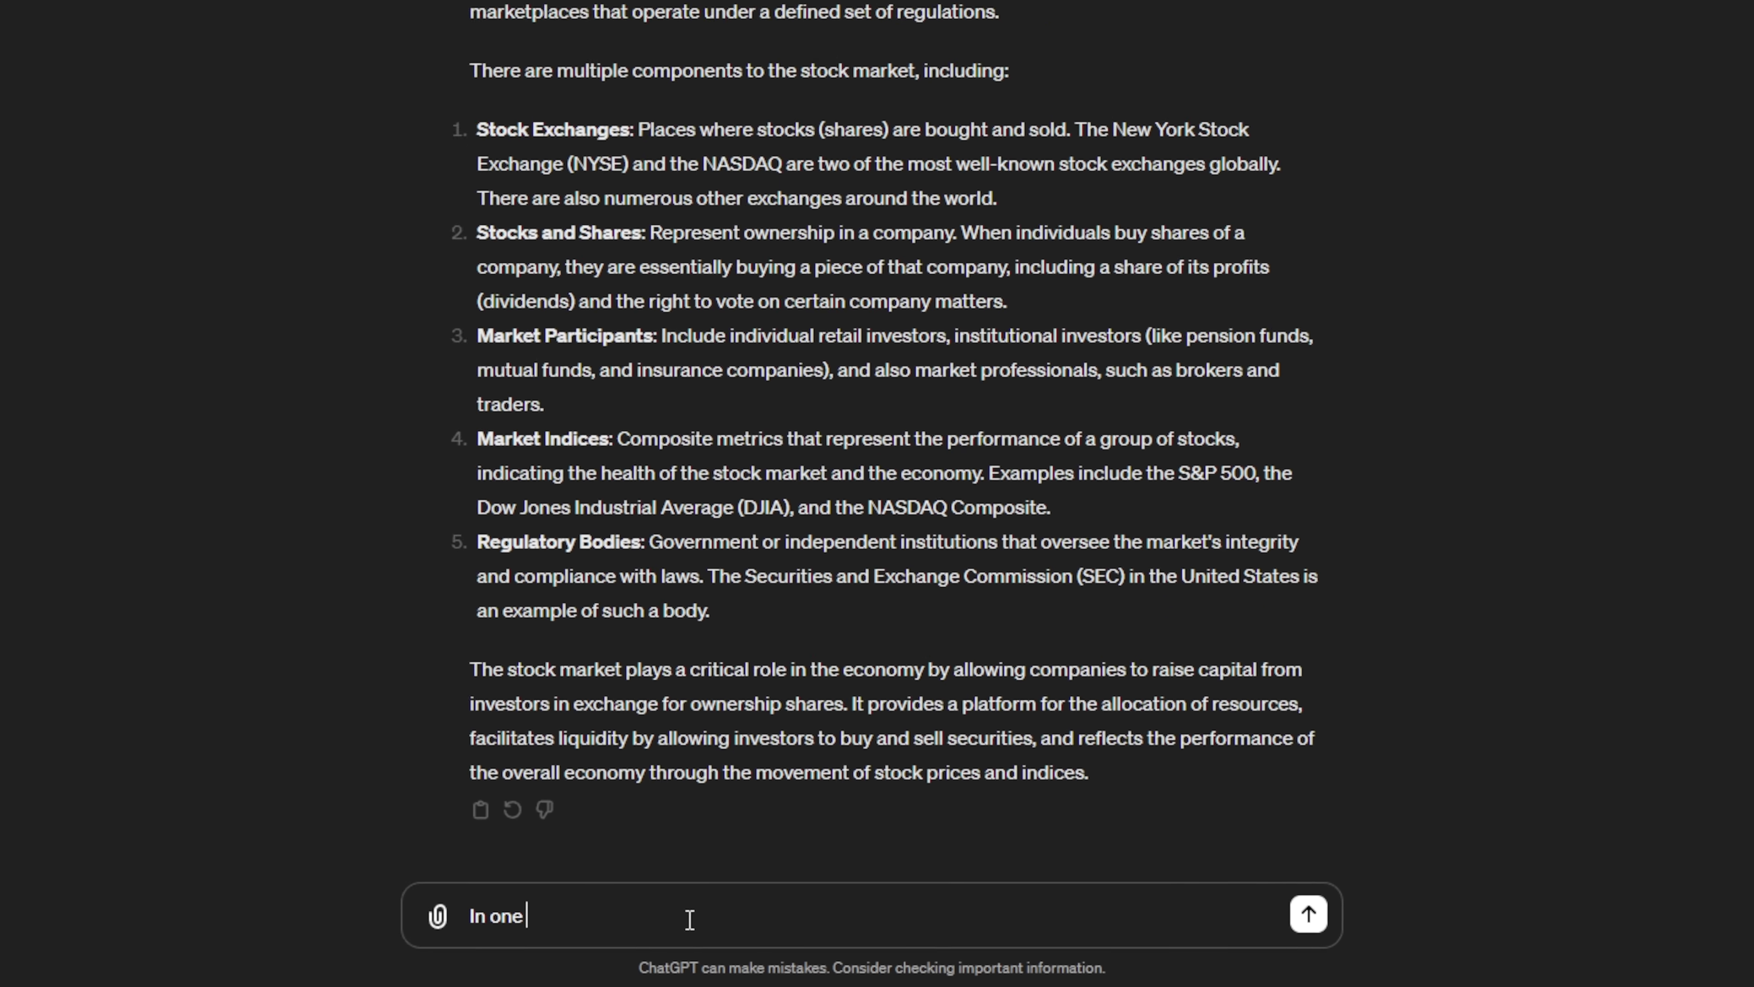
type("h explain this to a 5 year")
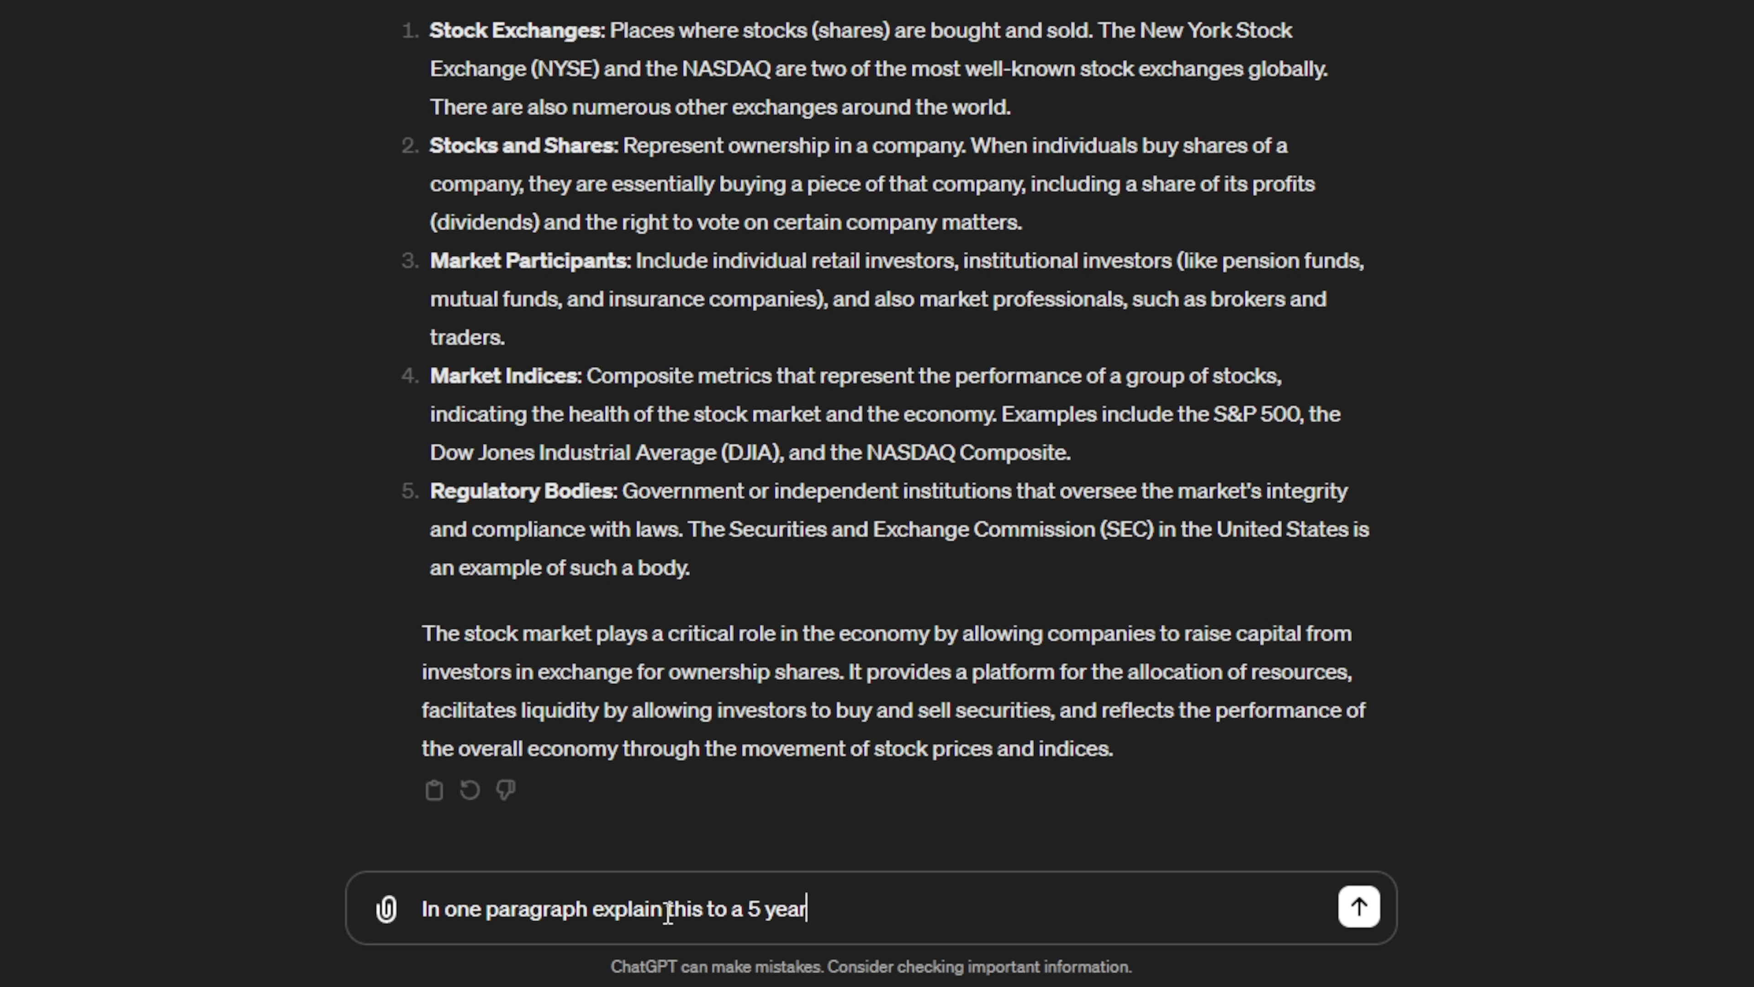
type(" old.")
Step: Send the 5-year-old follow-up and review the lemonade-stand reply and the Regulatory Bodies heading
key("Return")
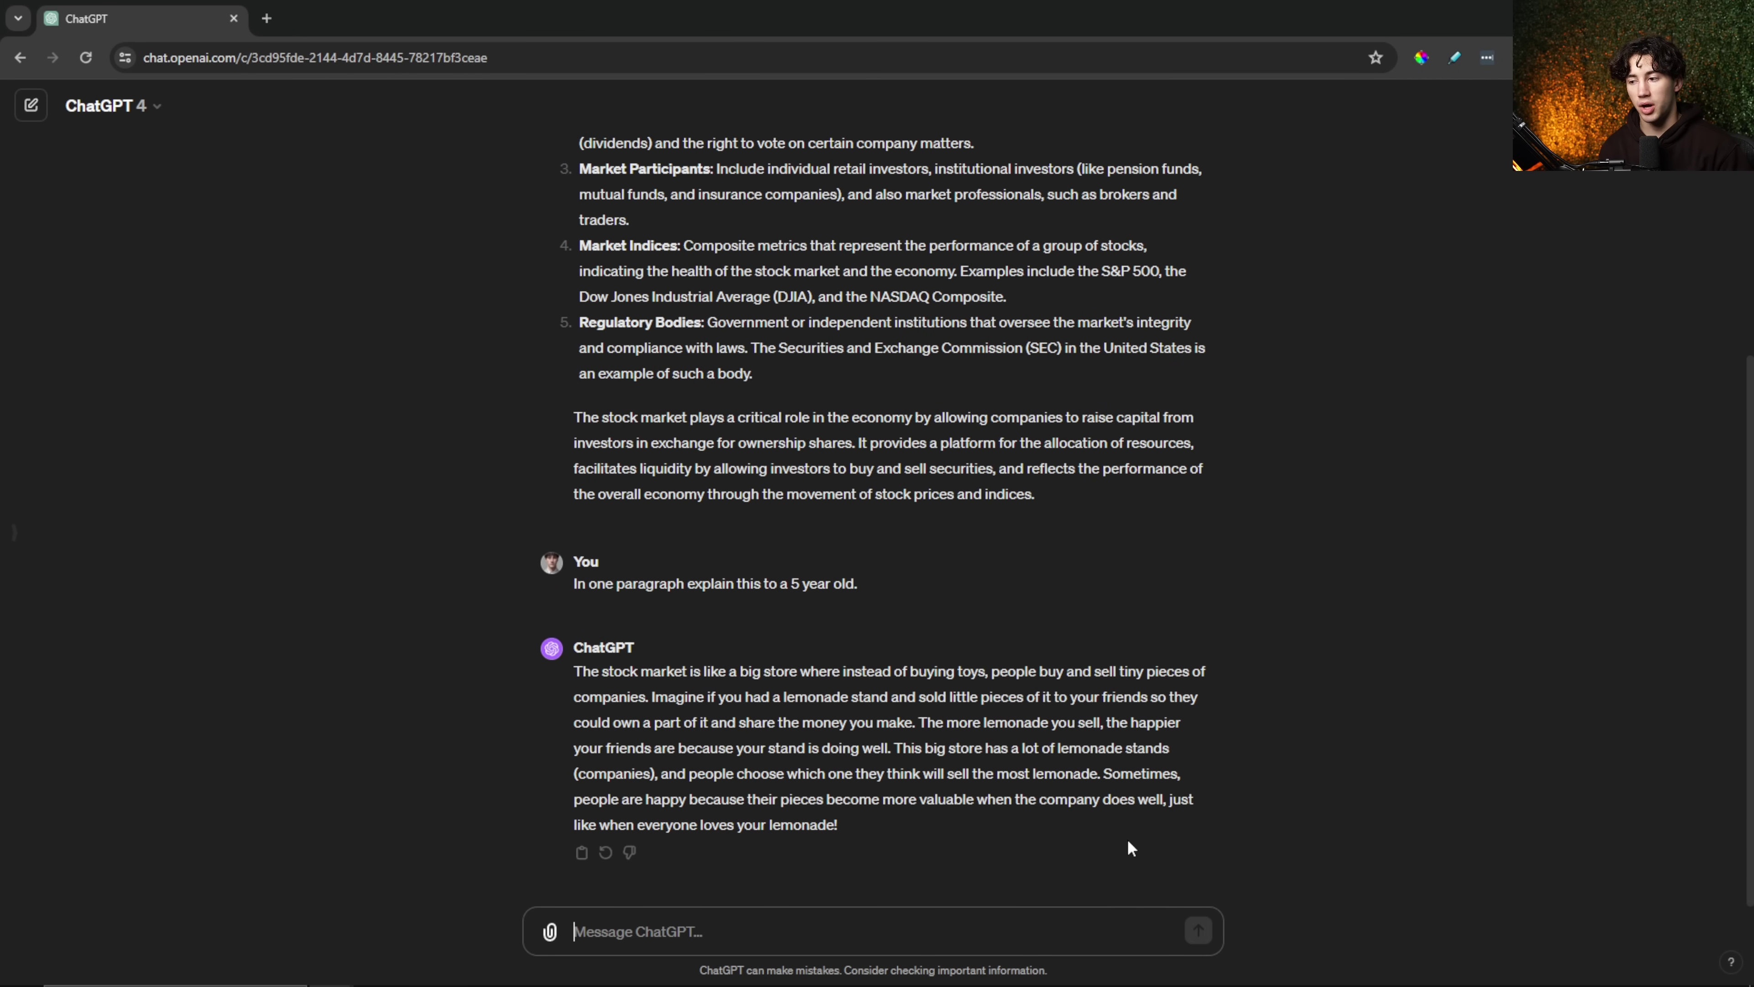
left_click_drag(841, 841, 565, 668)
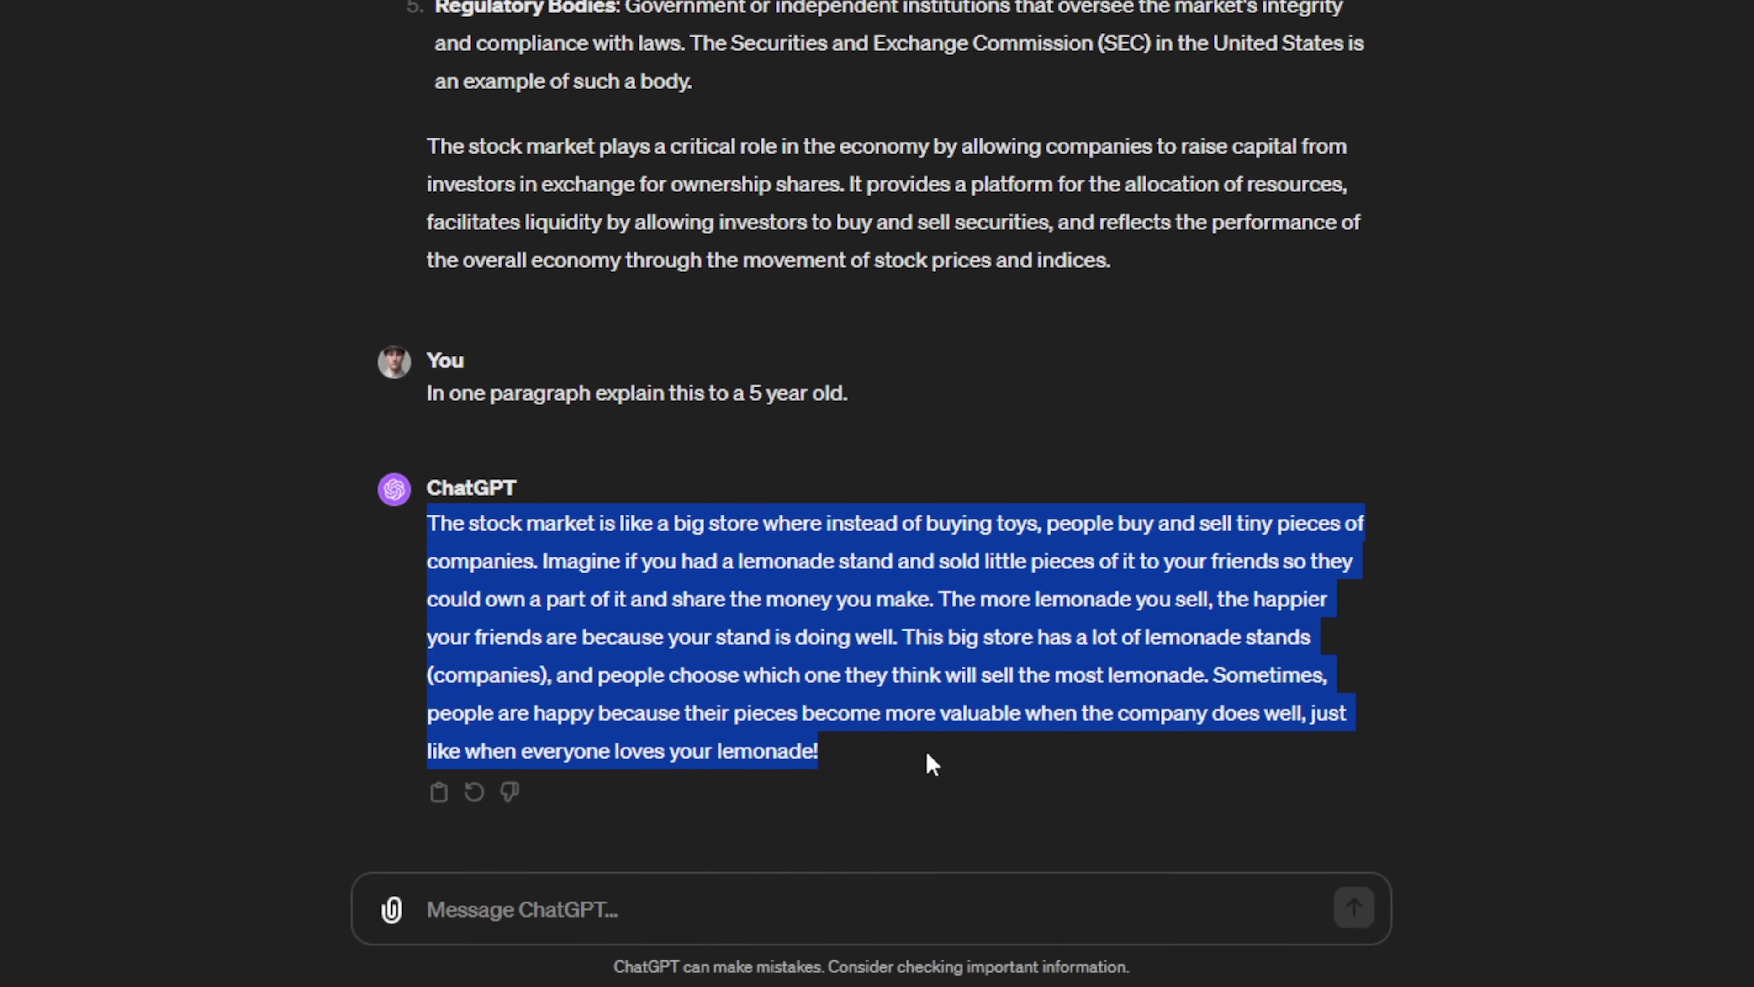
left_click(864, 840)
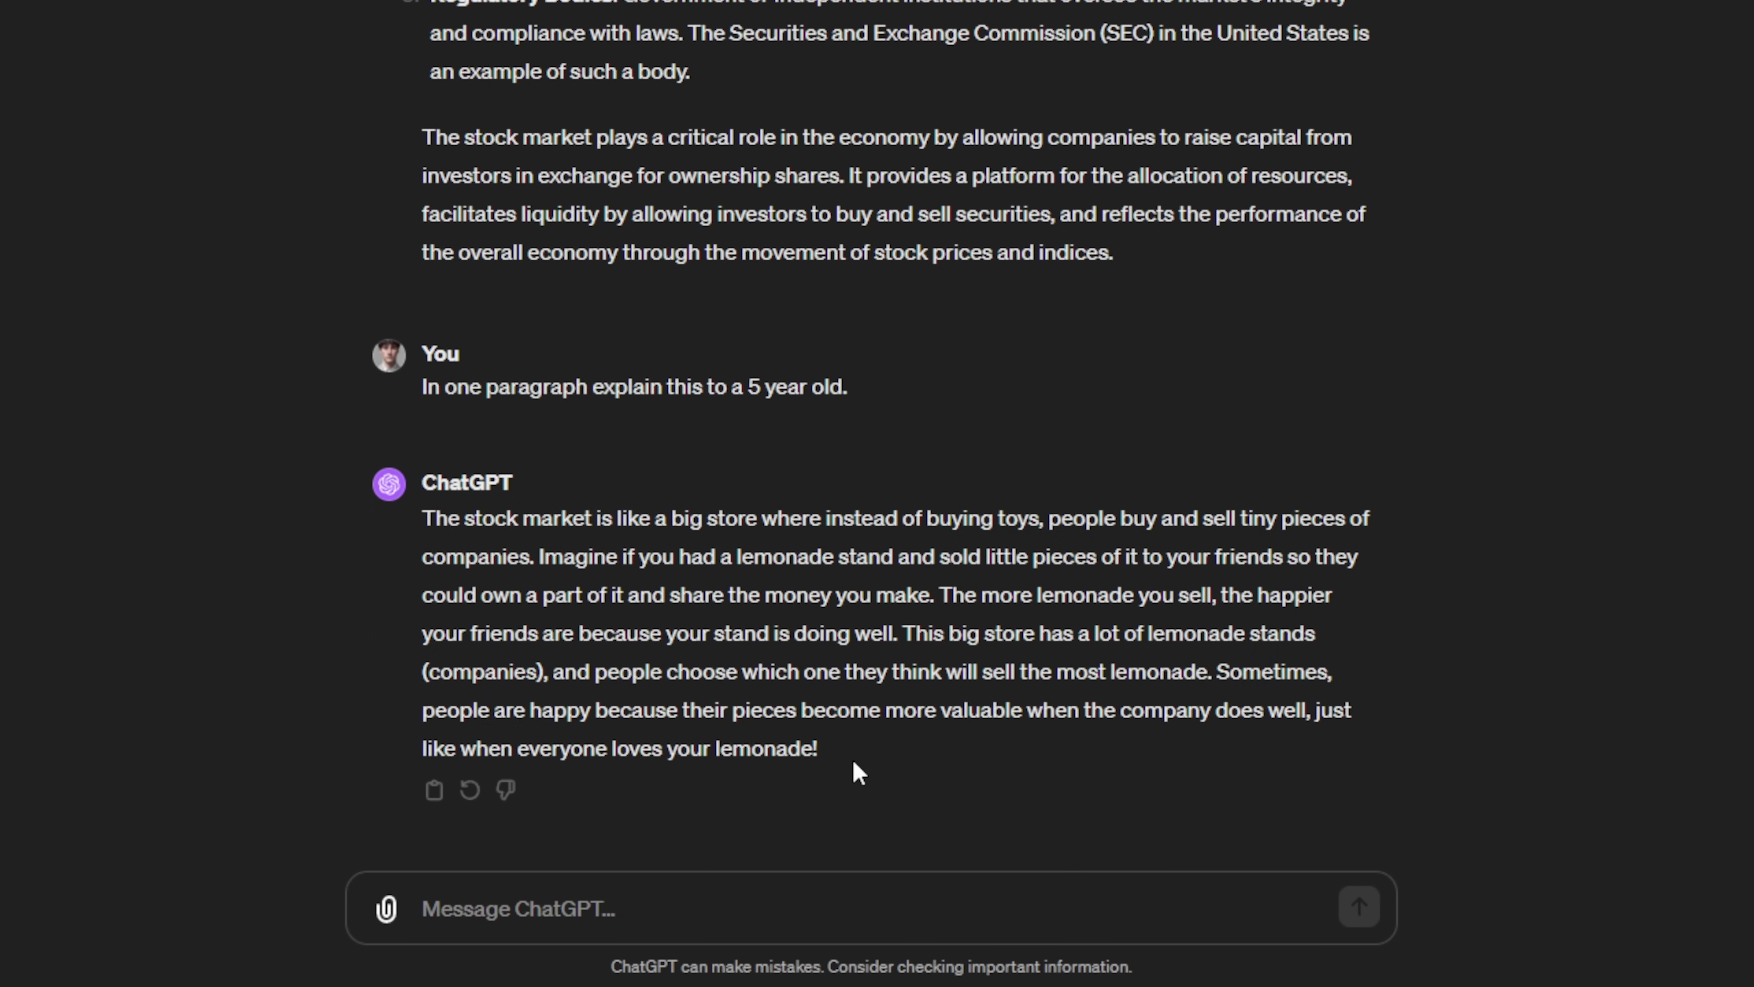
scroll(855, 809, "up", 5)
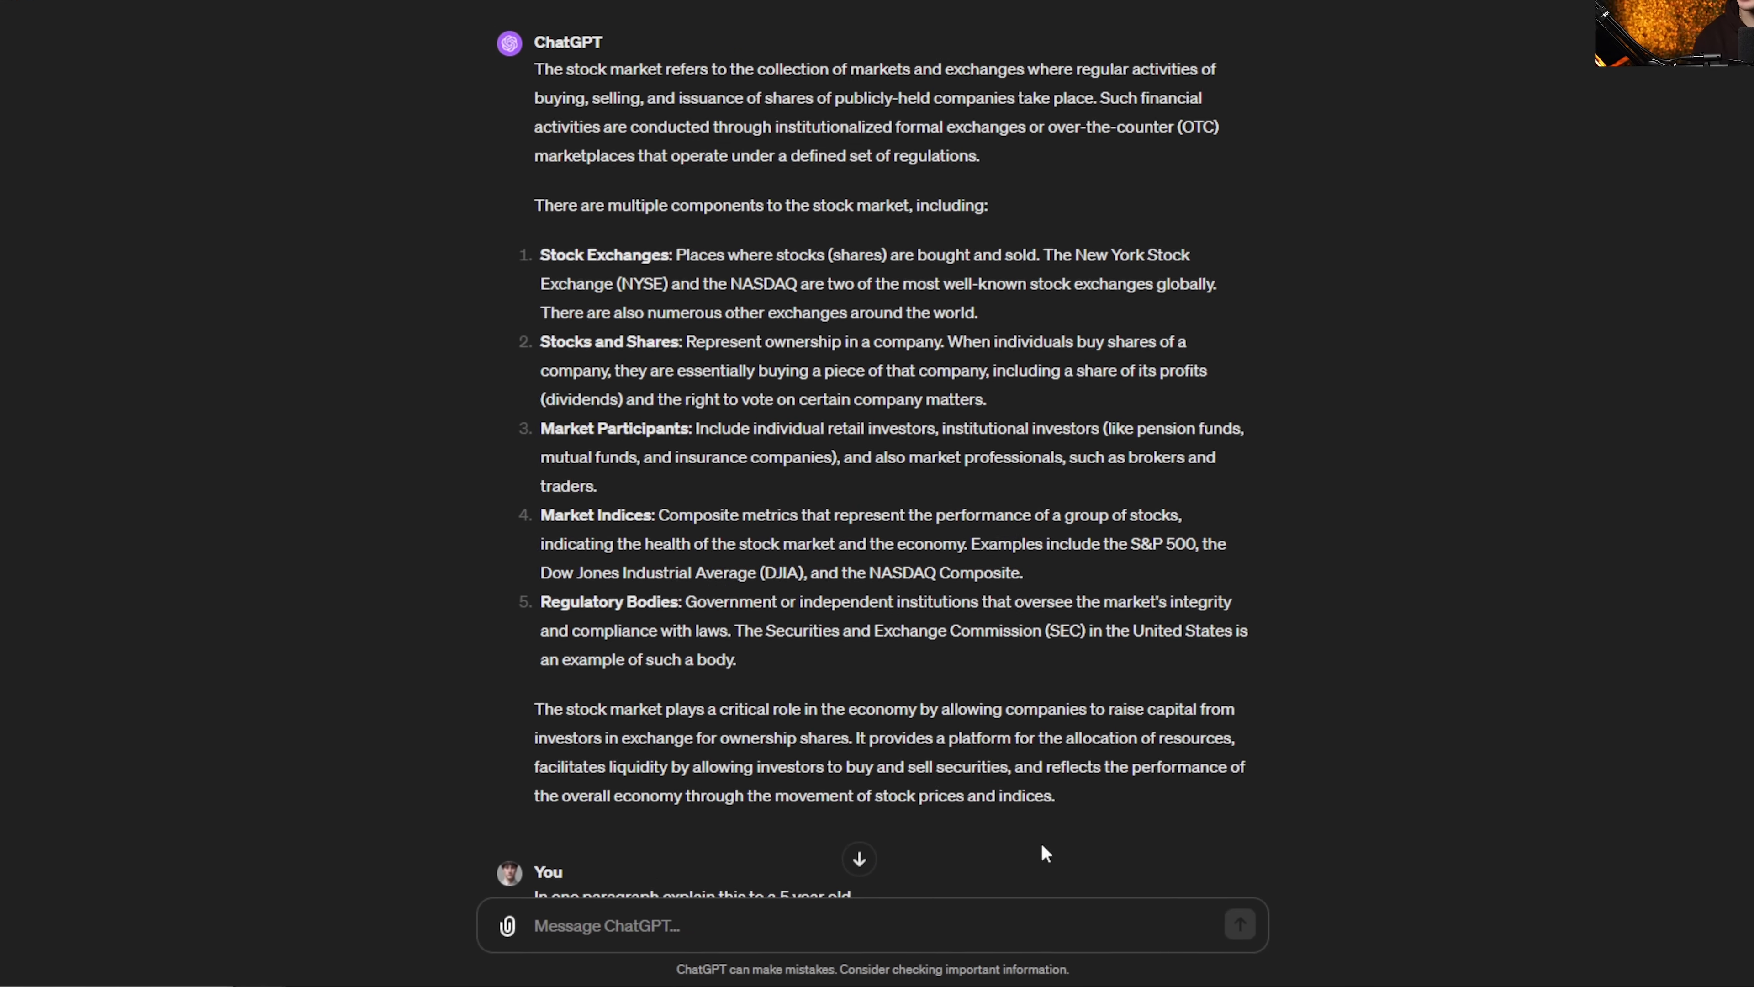
scroll(667, 532, "down", 3)
scroll(987, 626, "up", 3)
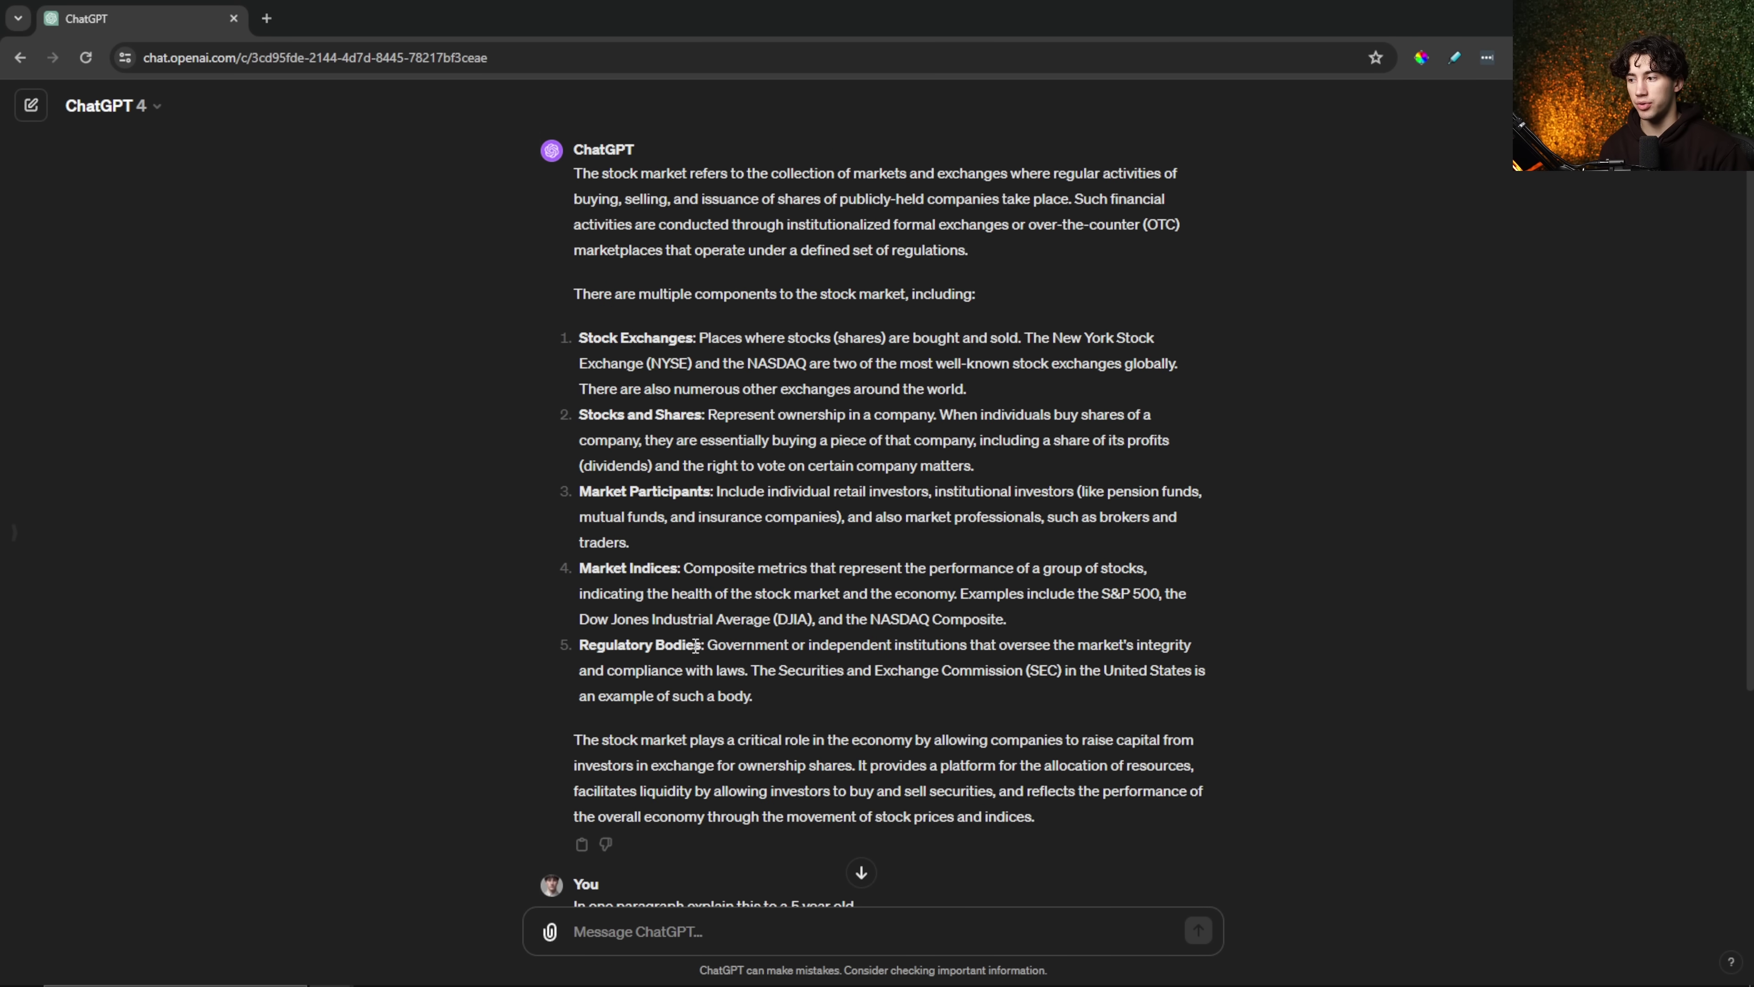
left_click_drag(660, 647, 579, 652)
left_click(782, 665)
scroll(783, 657, "down", 5)
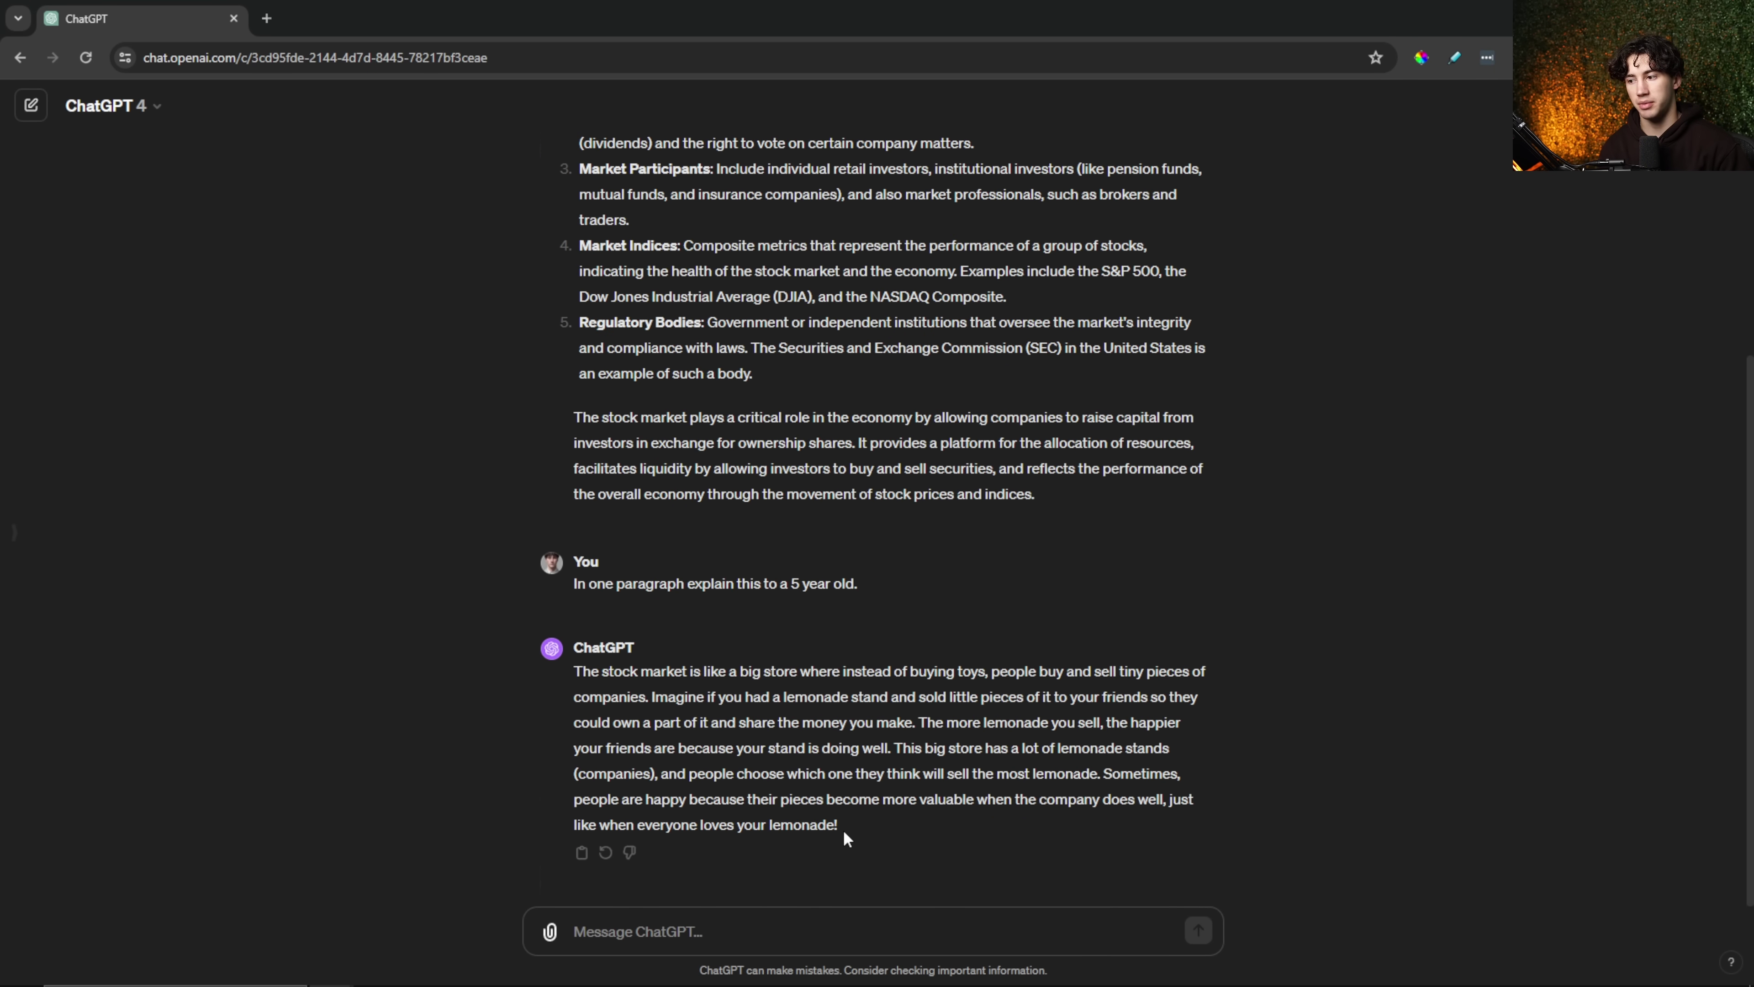